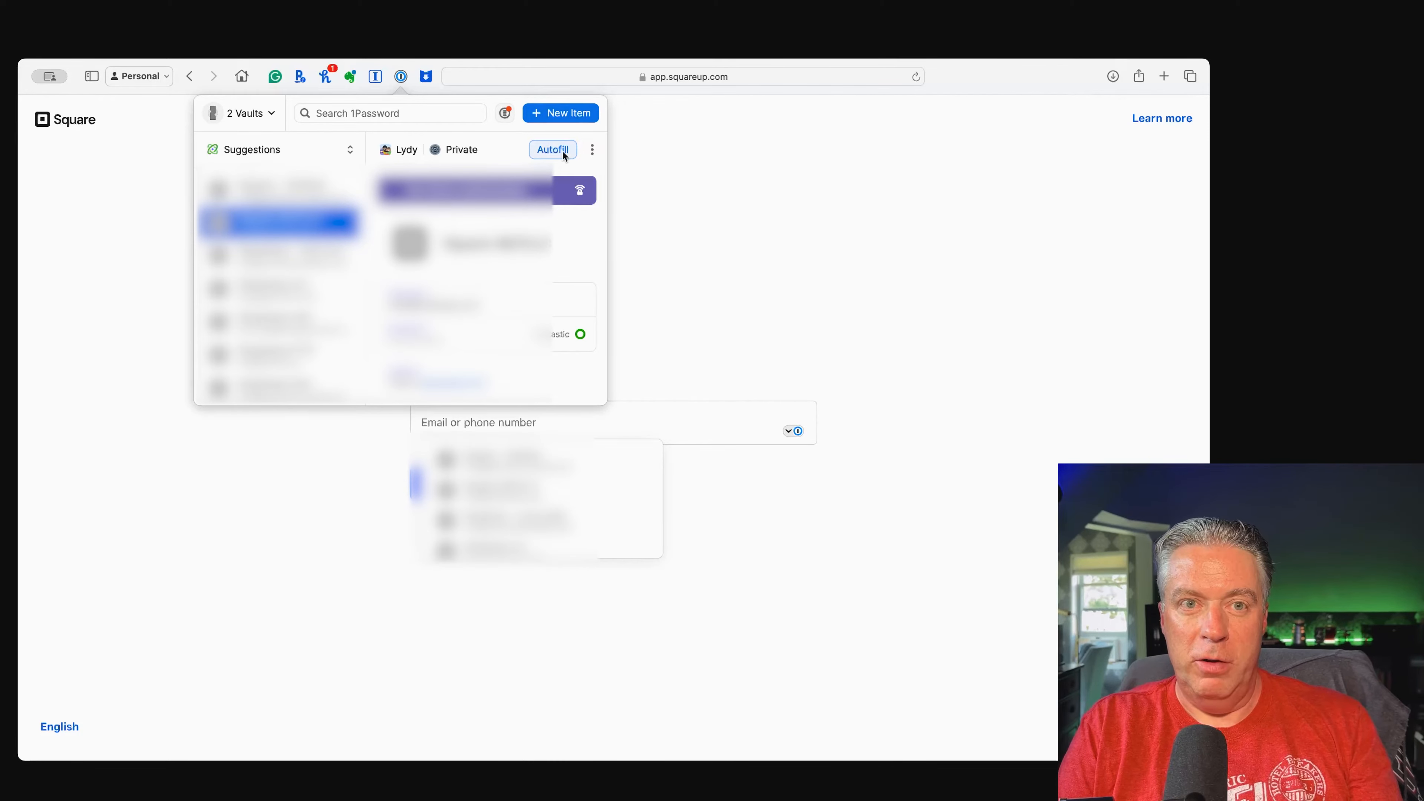
Sign in by autofilling the saved login's e-mail and account password, and start a new invoice
click(564, 150)
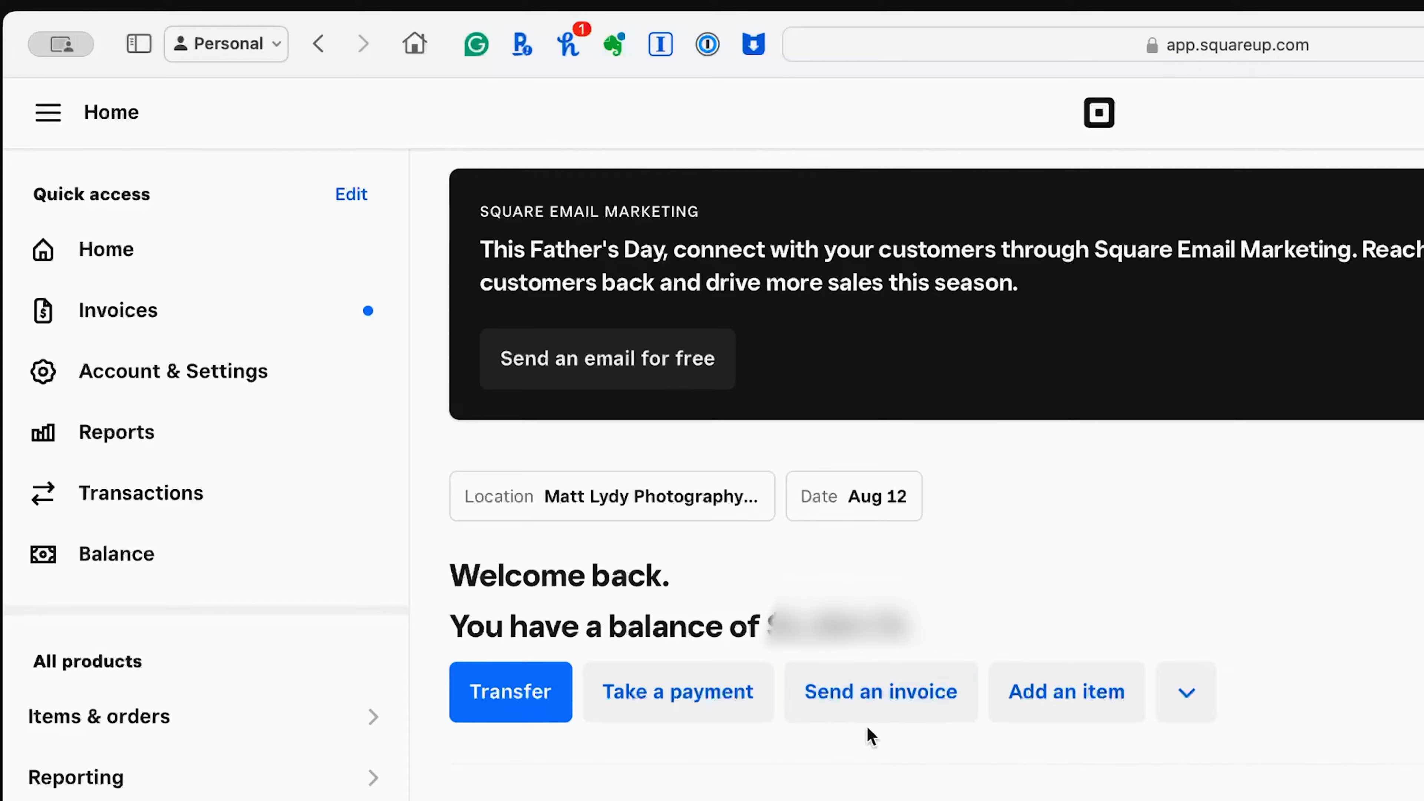
click(865, 715)
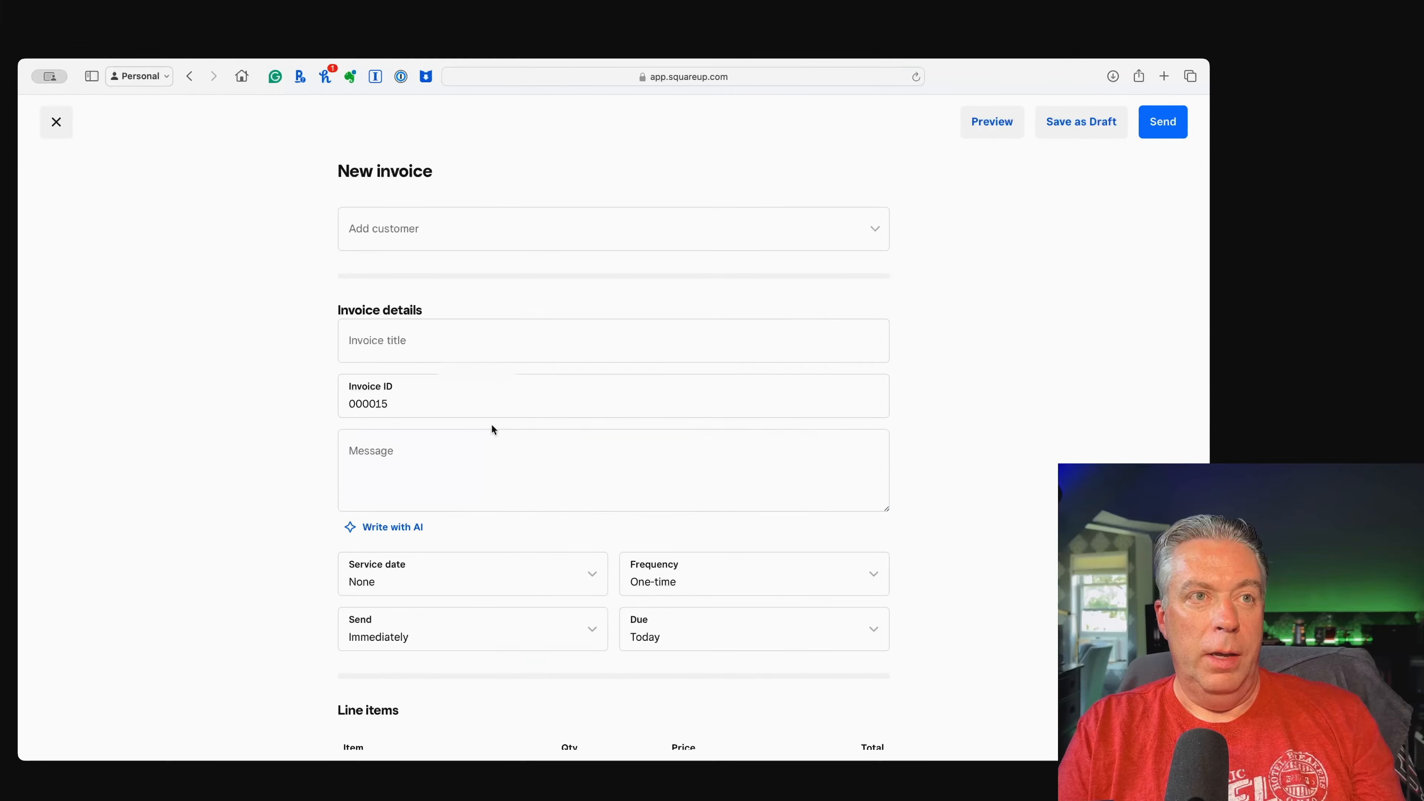
Add an existing customer from the saved customer list to the new invoice
click(739, 239)
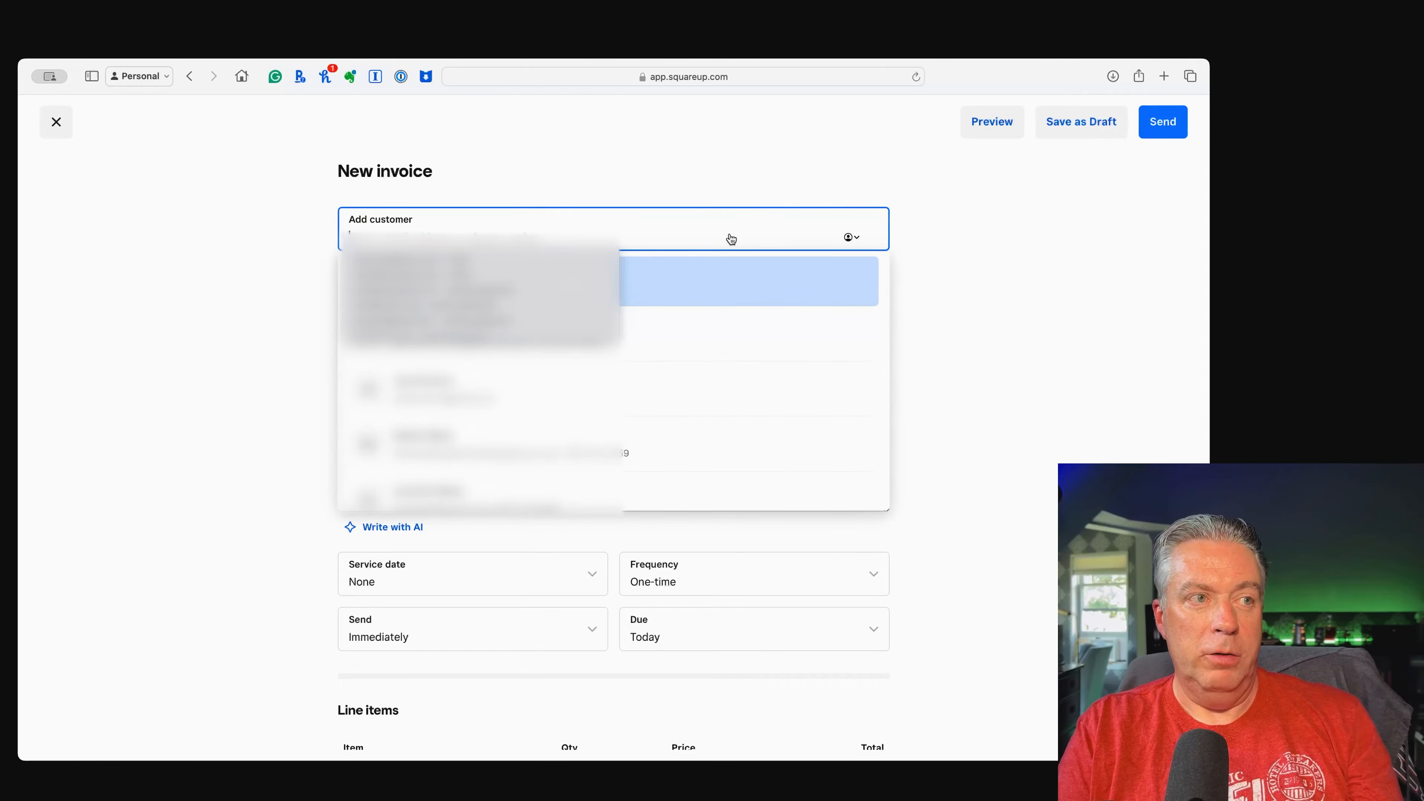
click(640, 349)
click(544, 388)
Title the invoice "Professional Headshot" and enter the message "Thank you for your business!"
click(517, 408)
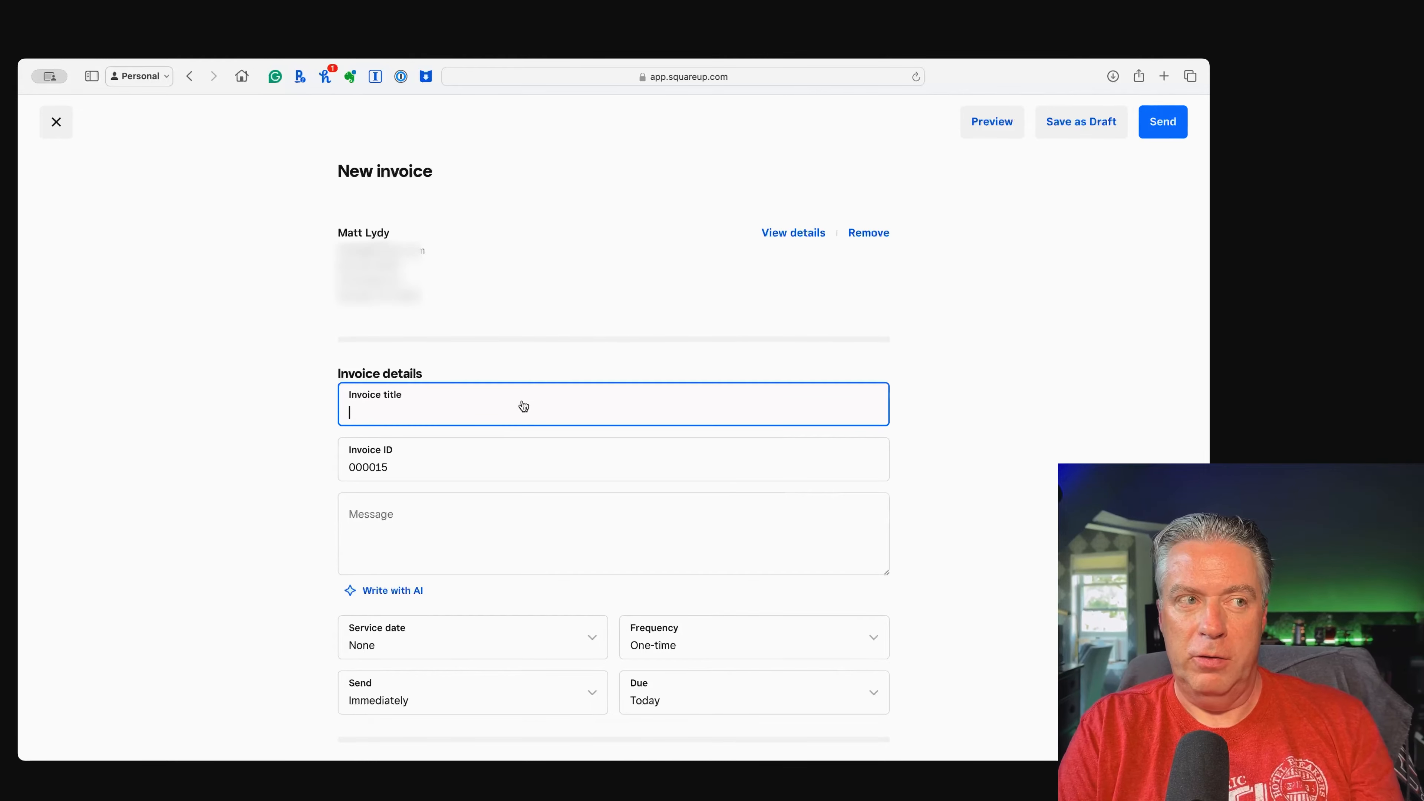
text(Professional Headshot)
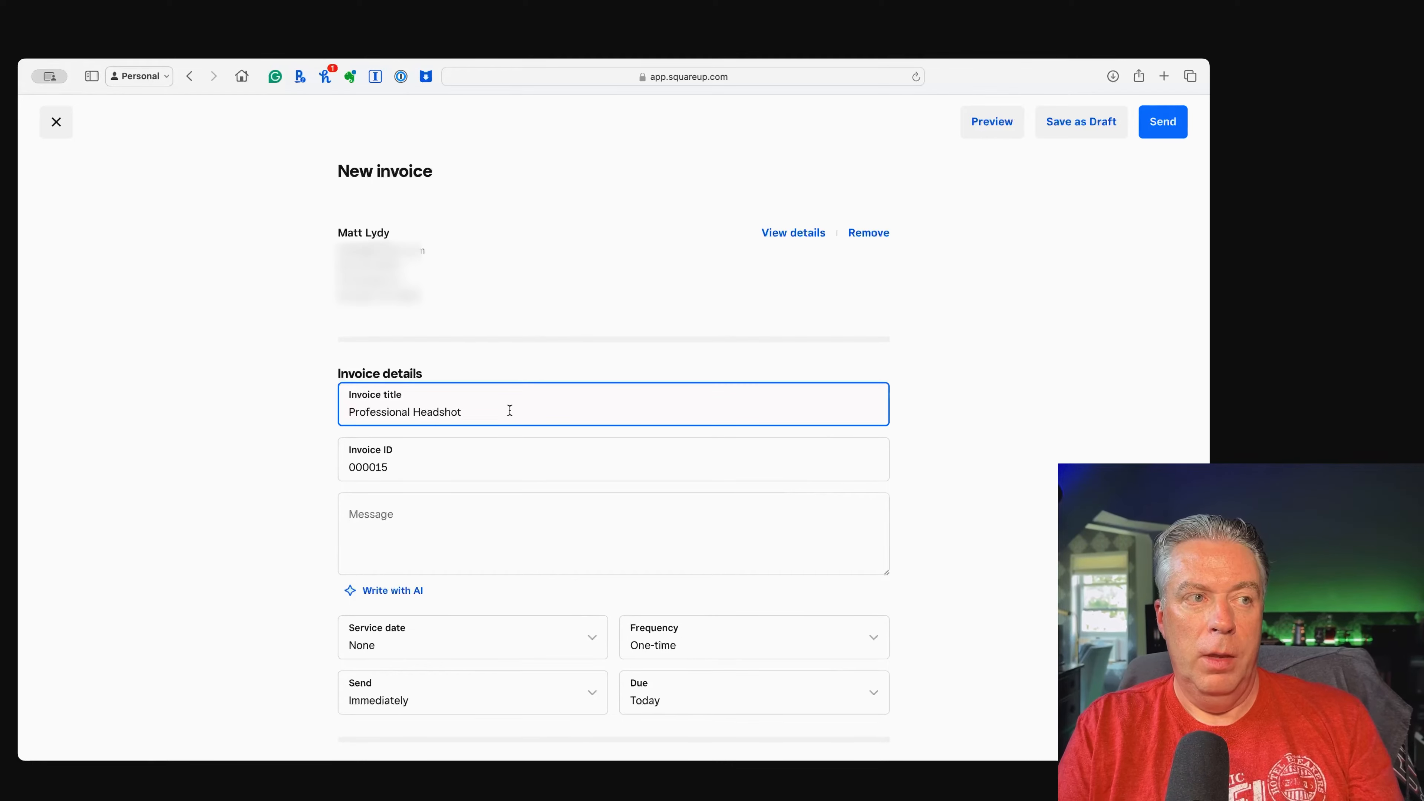
click(426, 474)
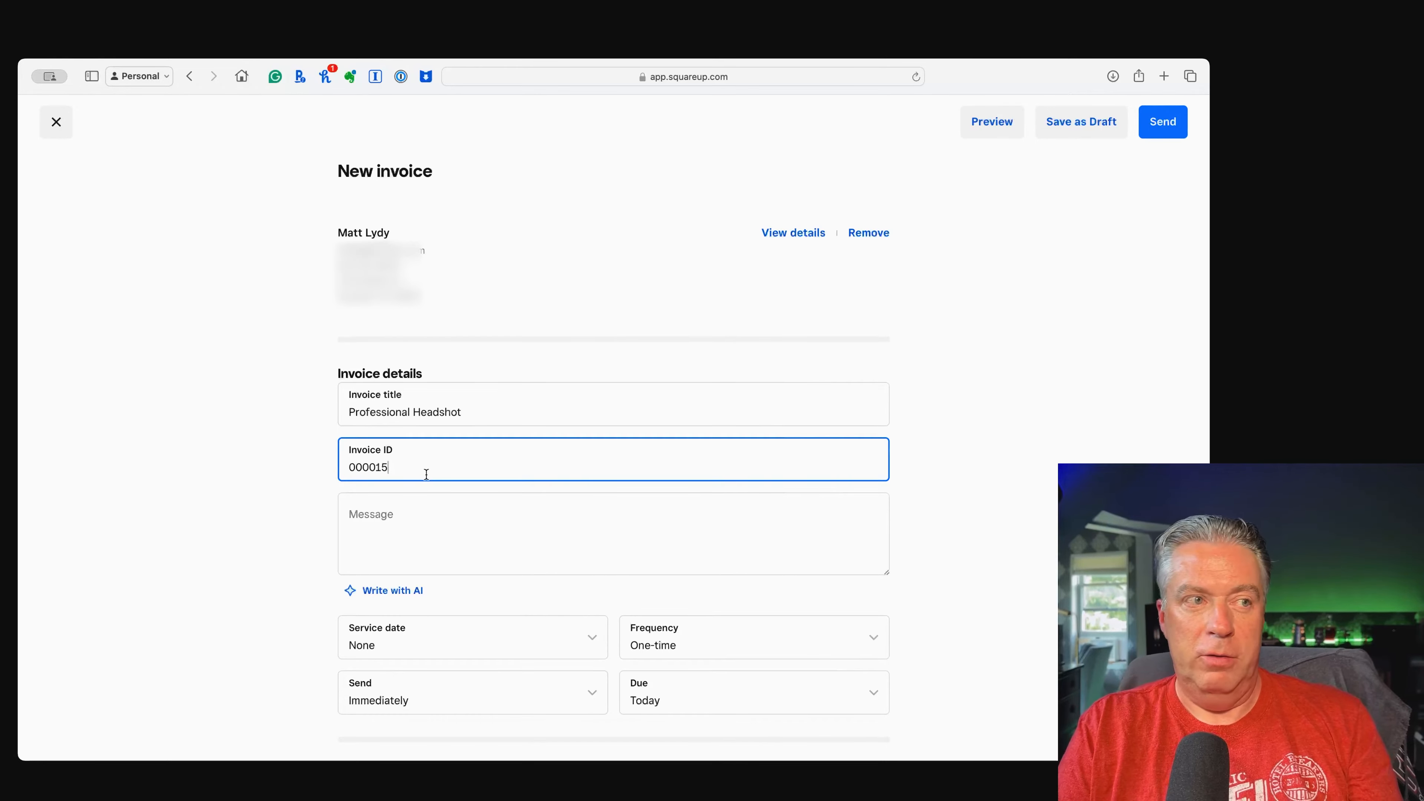
click(398, 520)
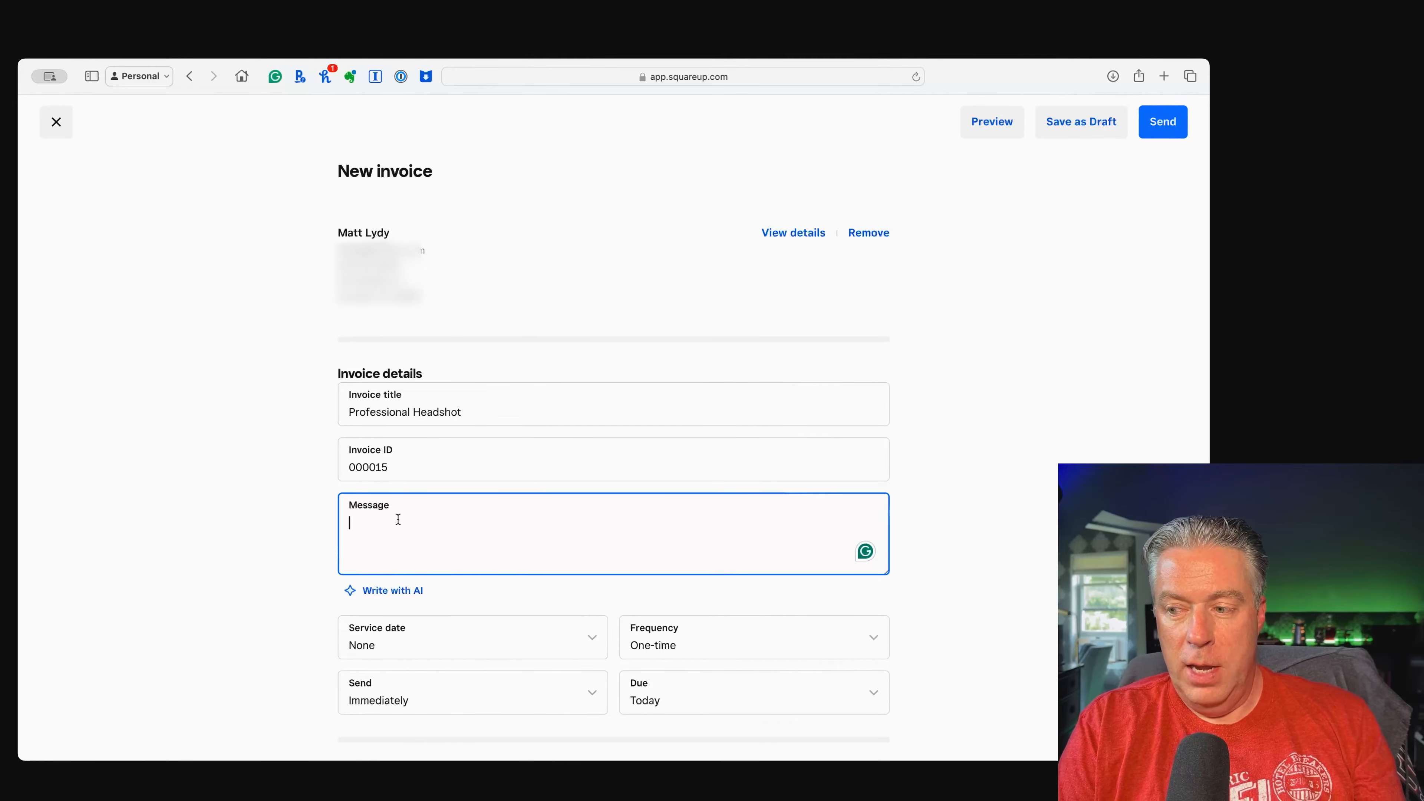
text(Thank you f)
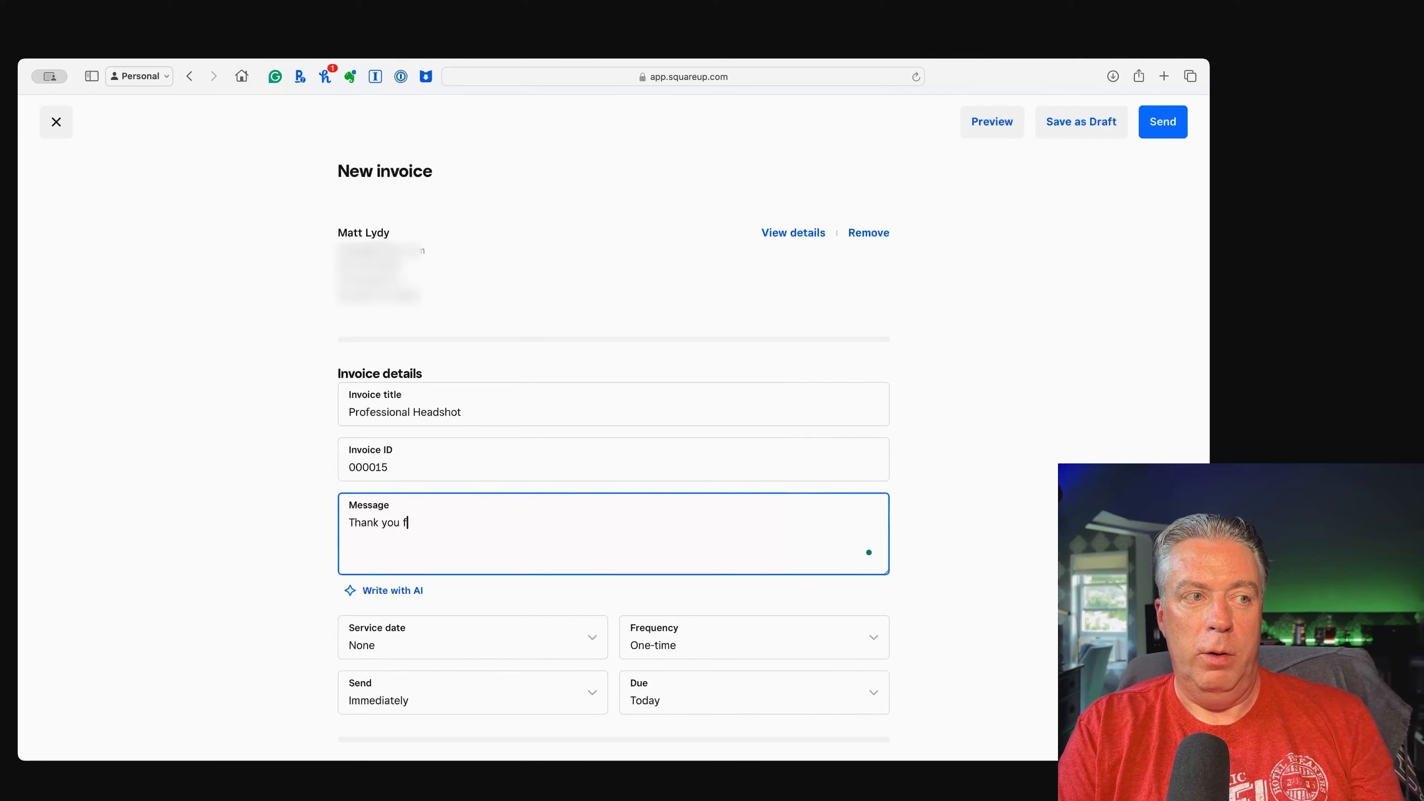
text(or your business!)
Set the invoice's service date to 08/12/2024 and keep its frequency at One-time
scroll(563, 505, down, 3)
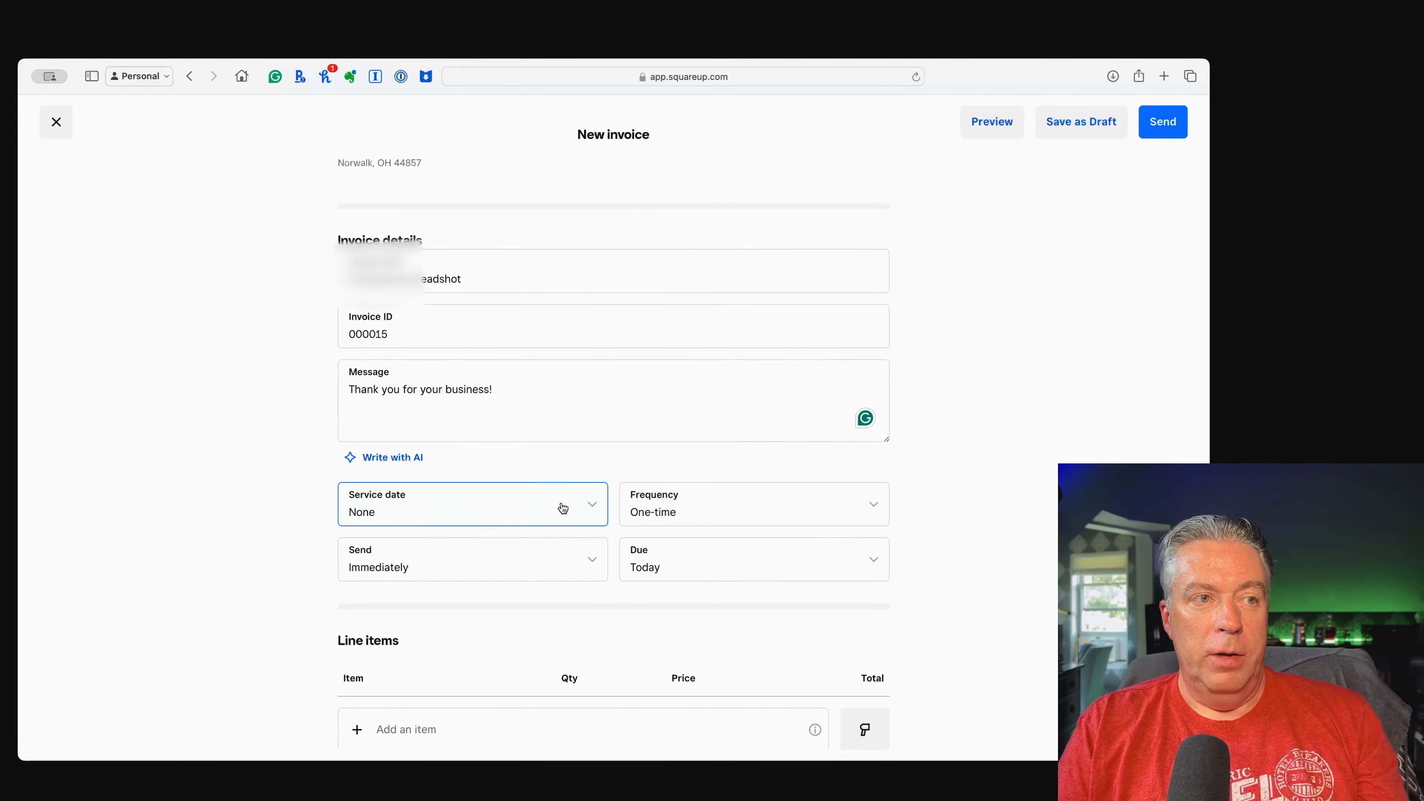
click(599, 511)
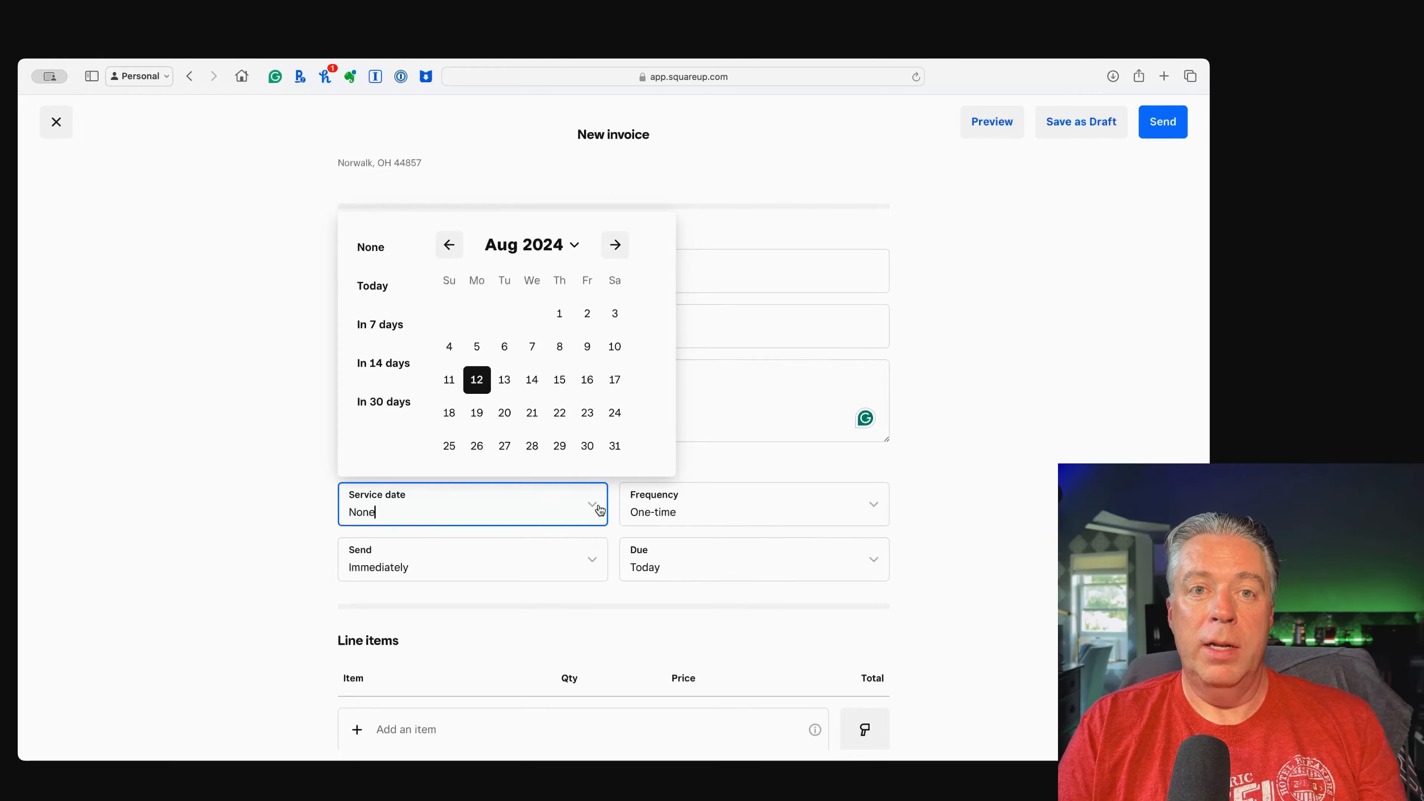
click(475, 381)
click(866, 510)
click(867, 511)
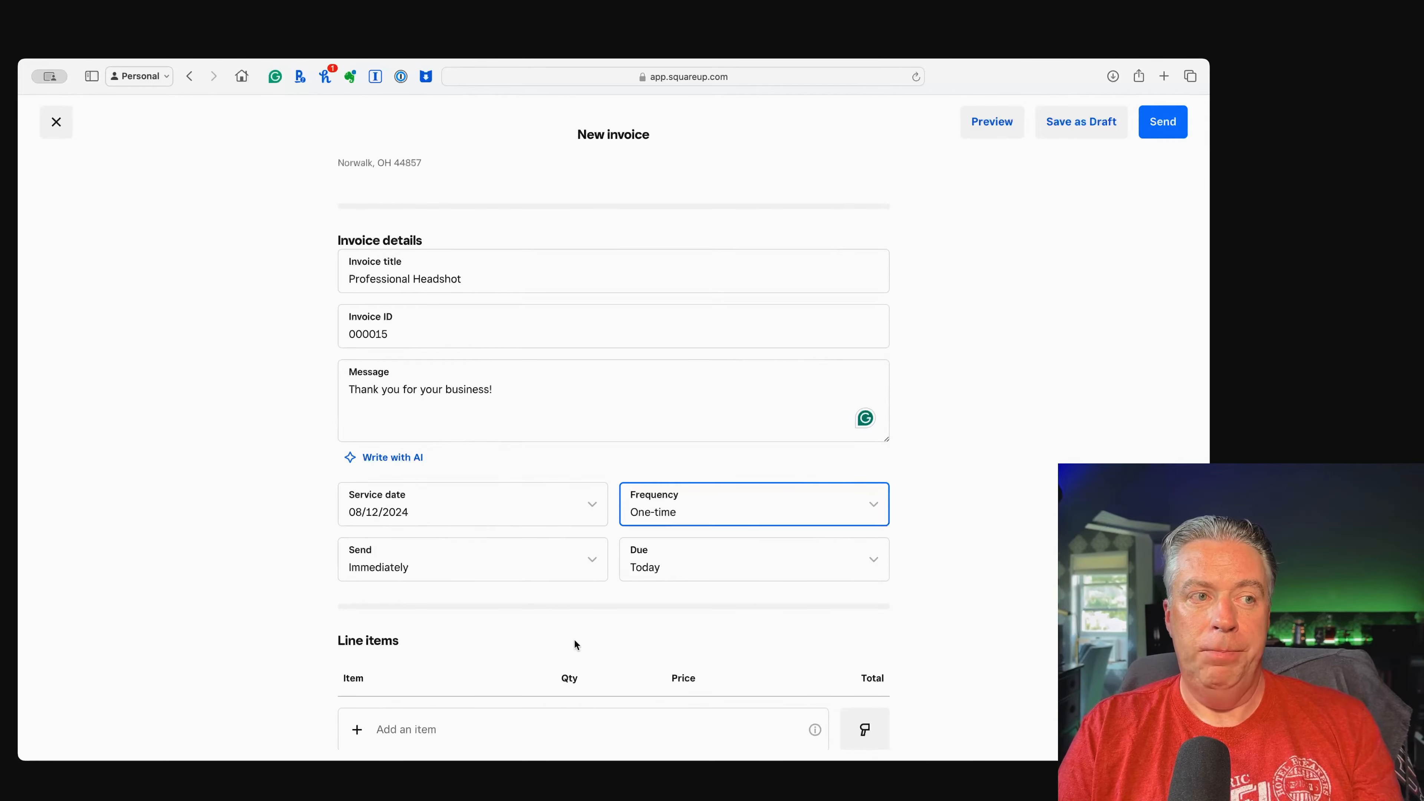
Keep the invoice's send date at Immediately and set its due date to In 7 days
click(547, 564)
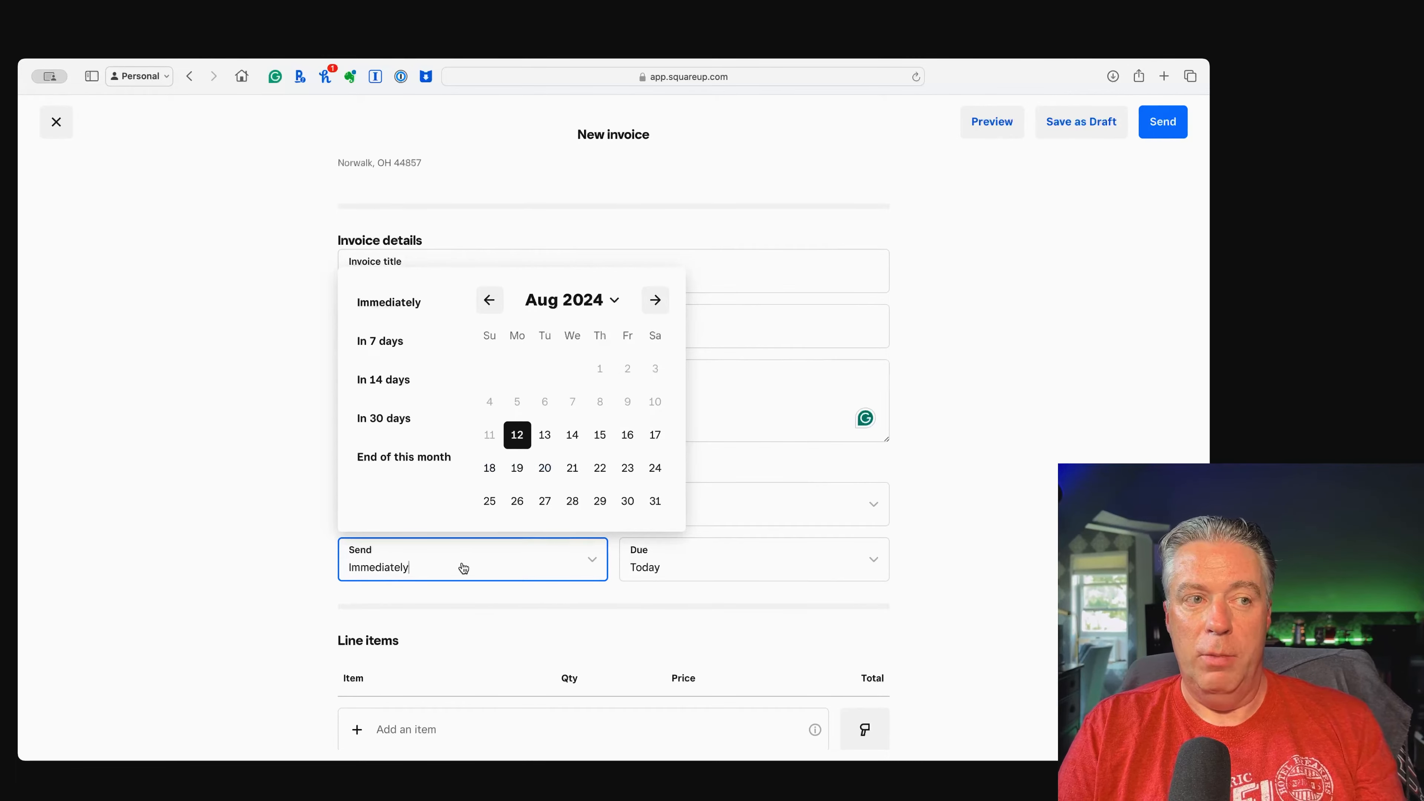
click(702, 600)
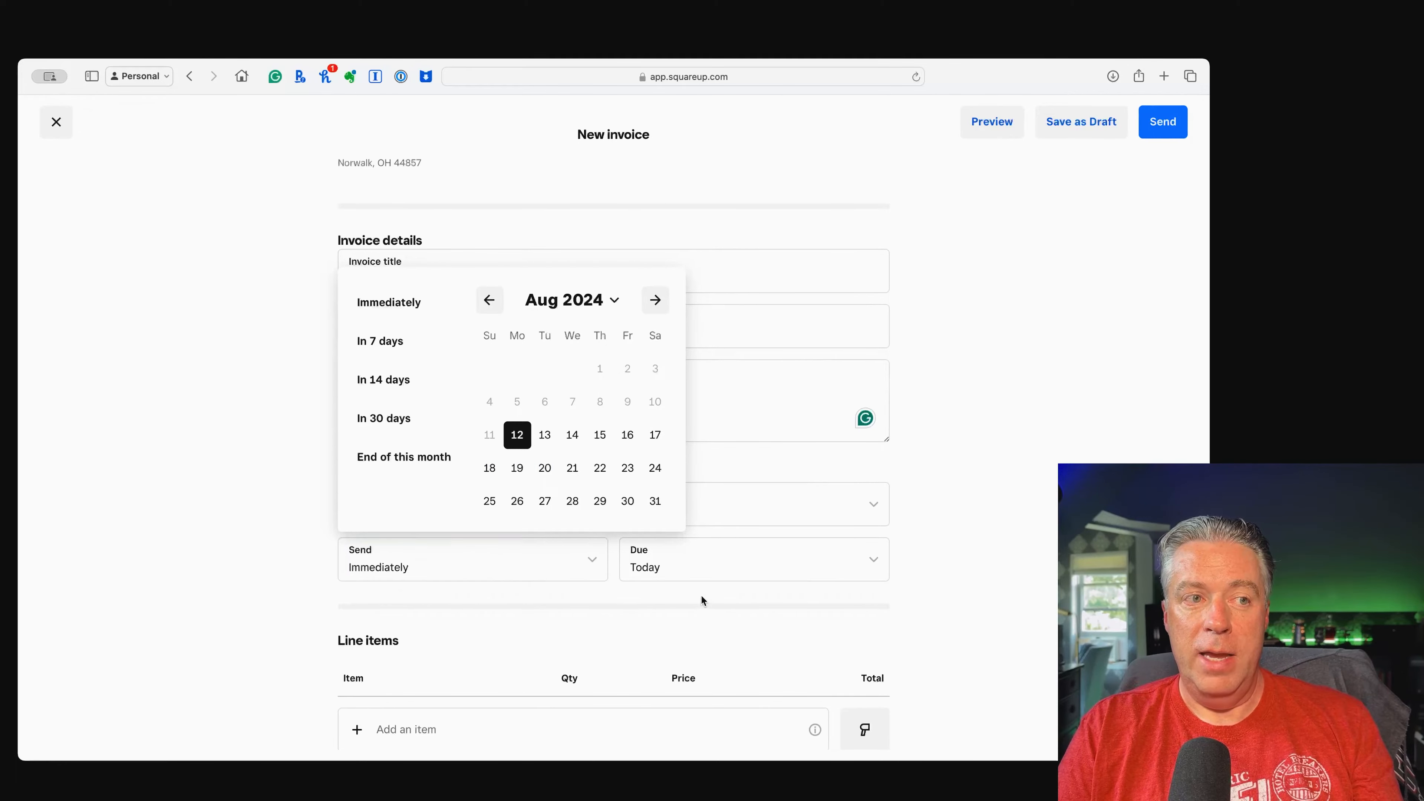
click(717, 571)
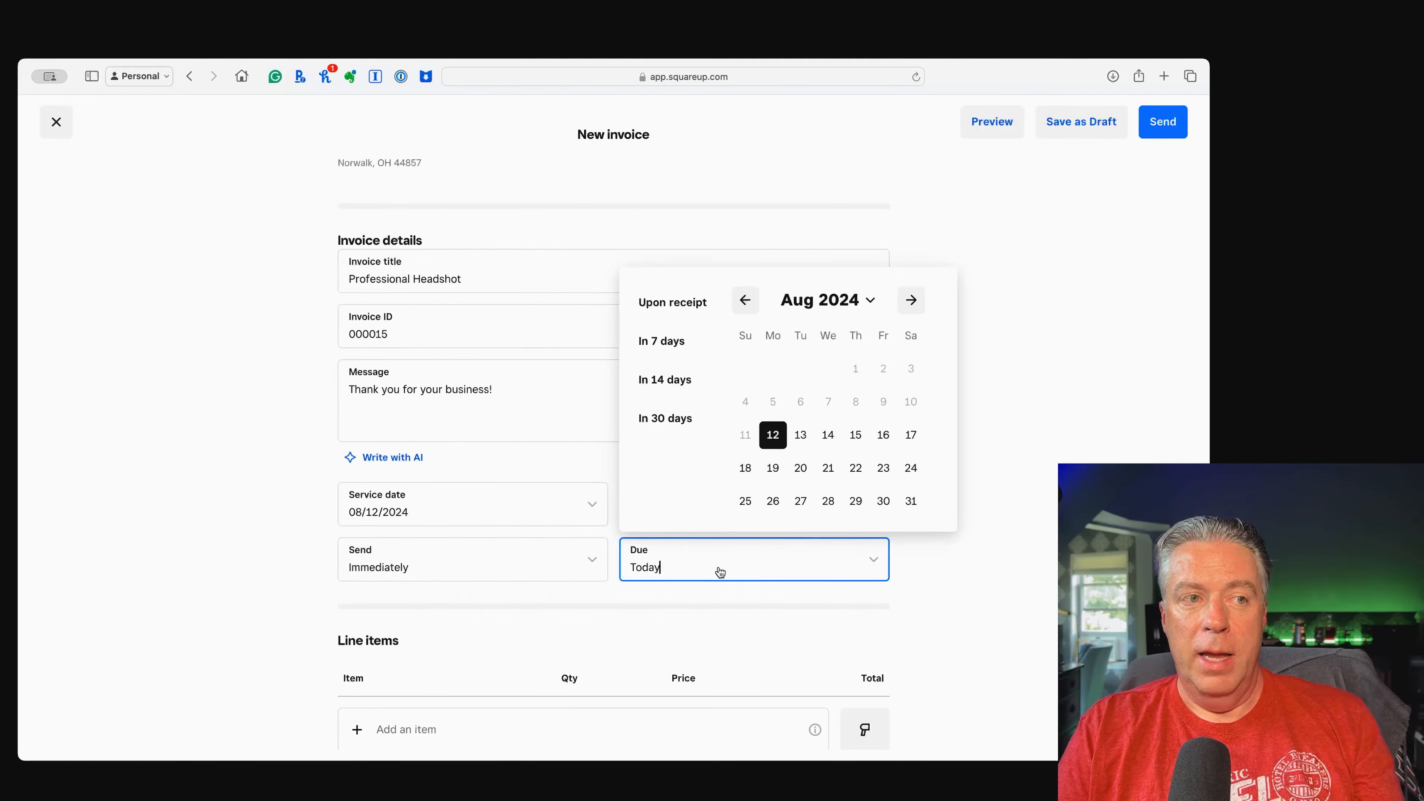
click(681, 353)
click(859, 572)
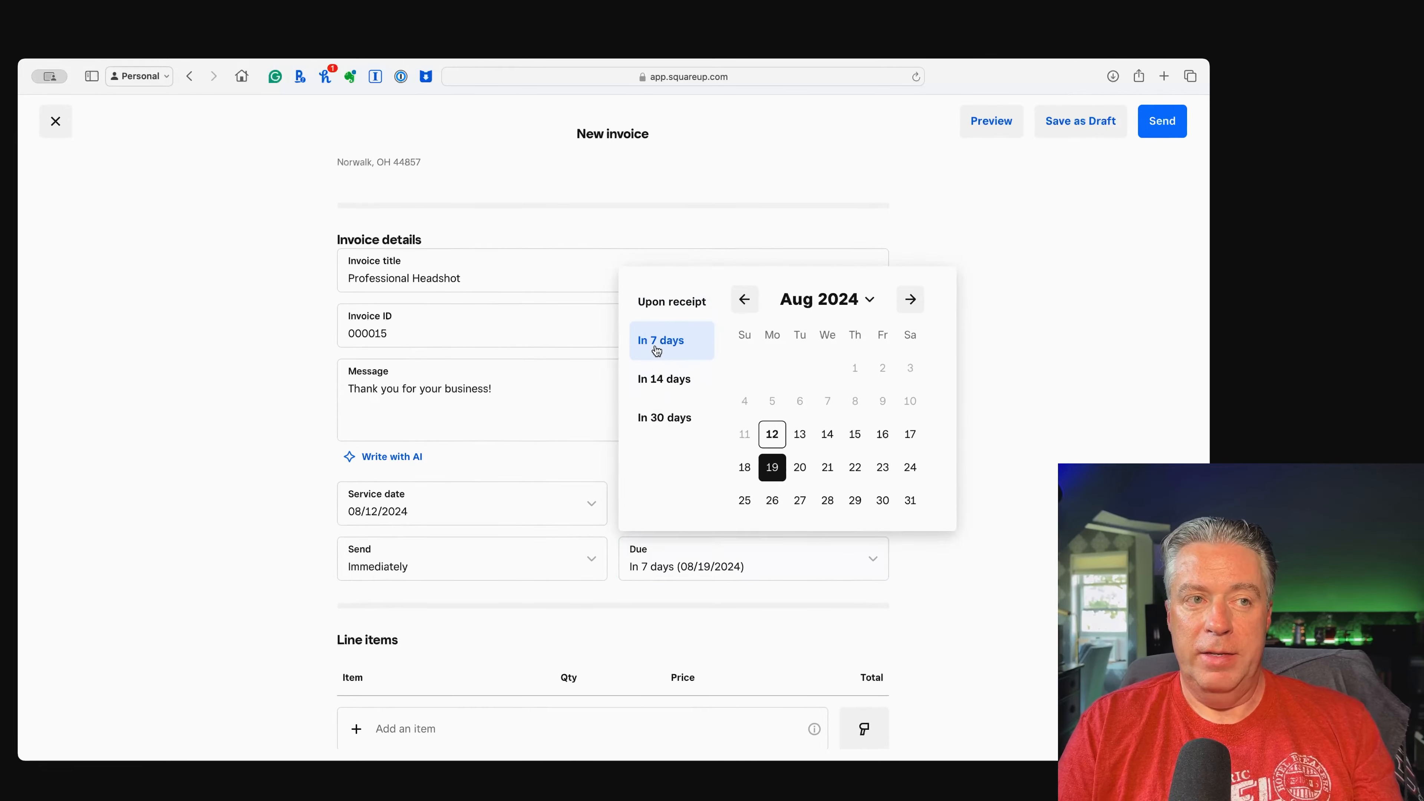
click(982, 410)
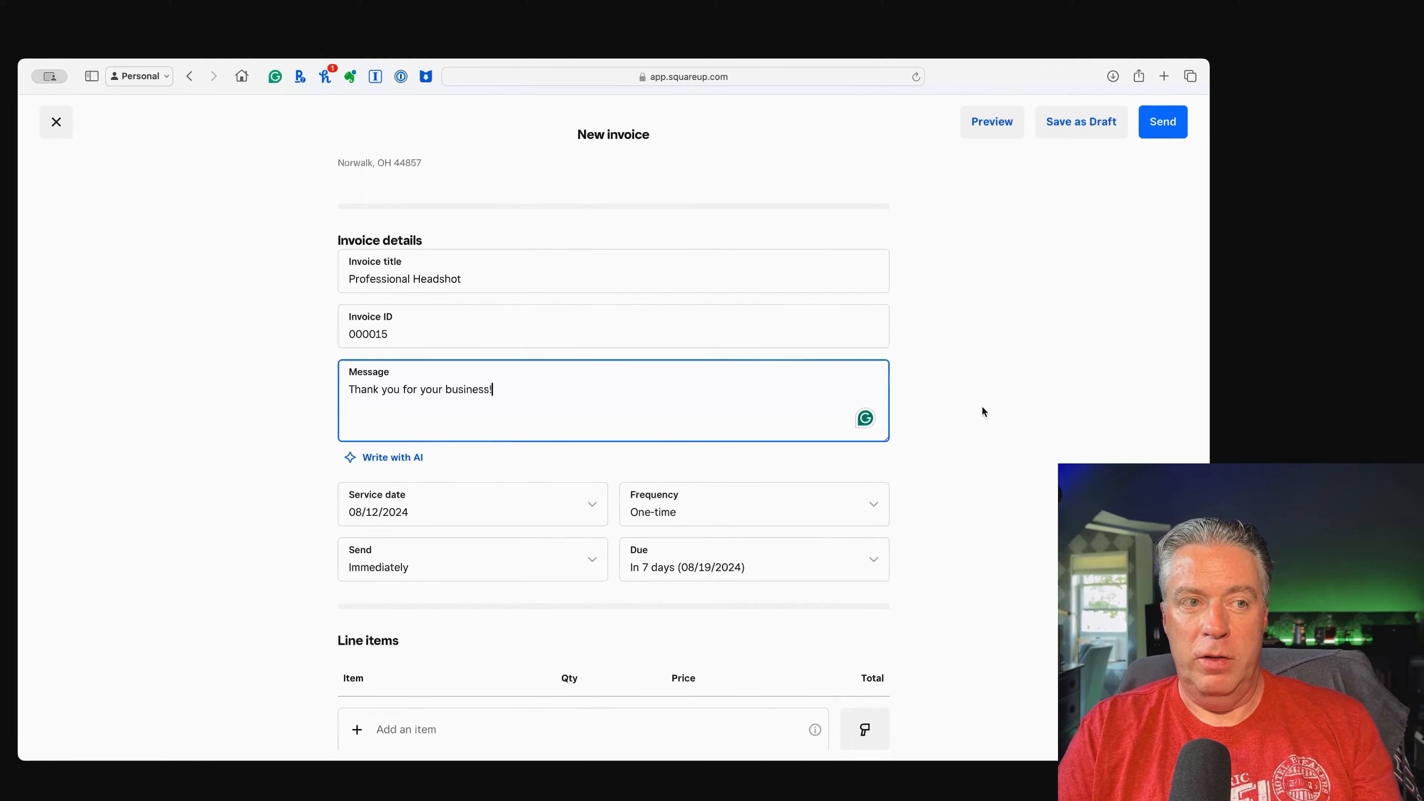
Add the existing Headshot Session item to the invoice's line items
scroll(982, 407, down, 5)
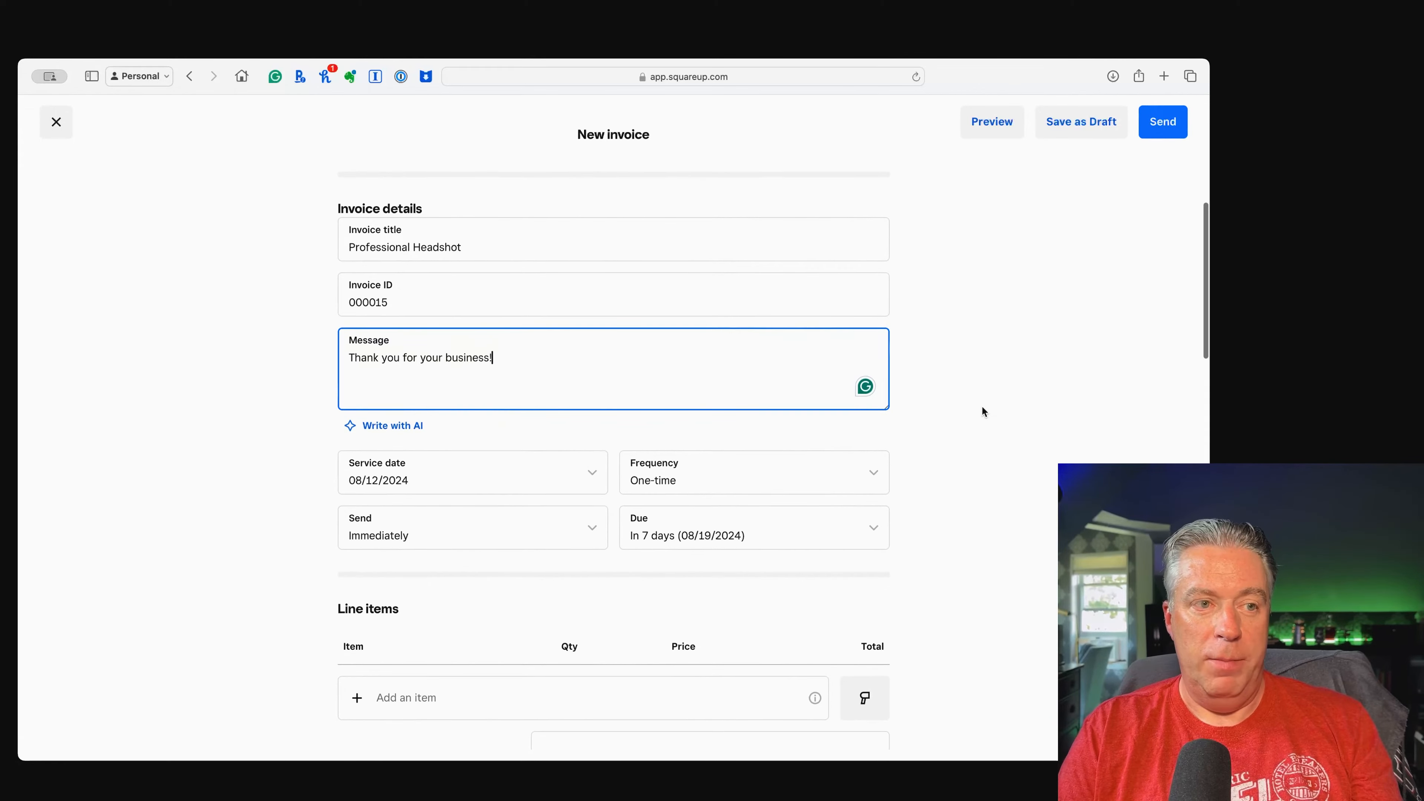
scroll(982, 406, down, 2)
click(395, 483)
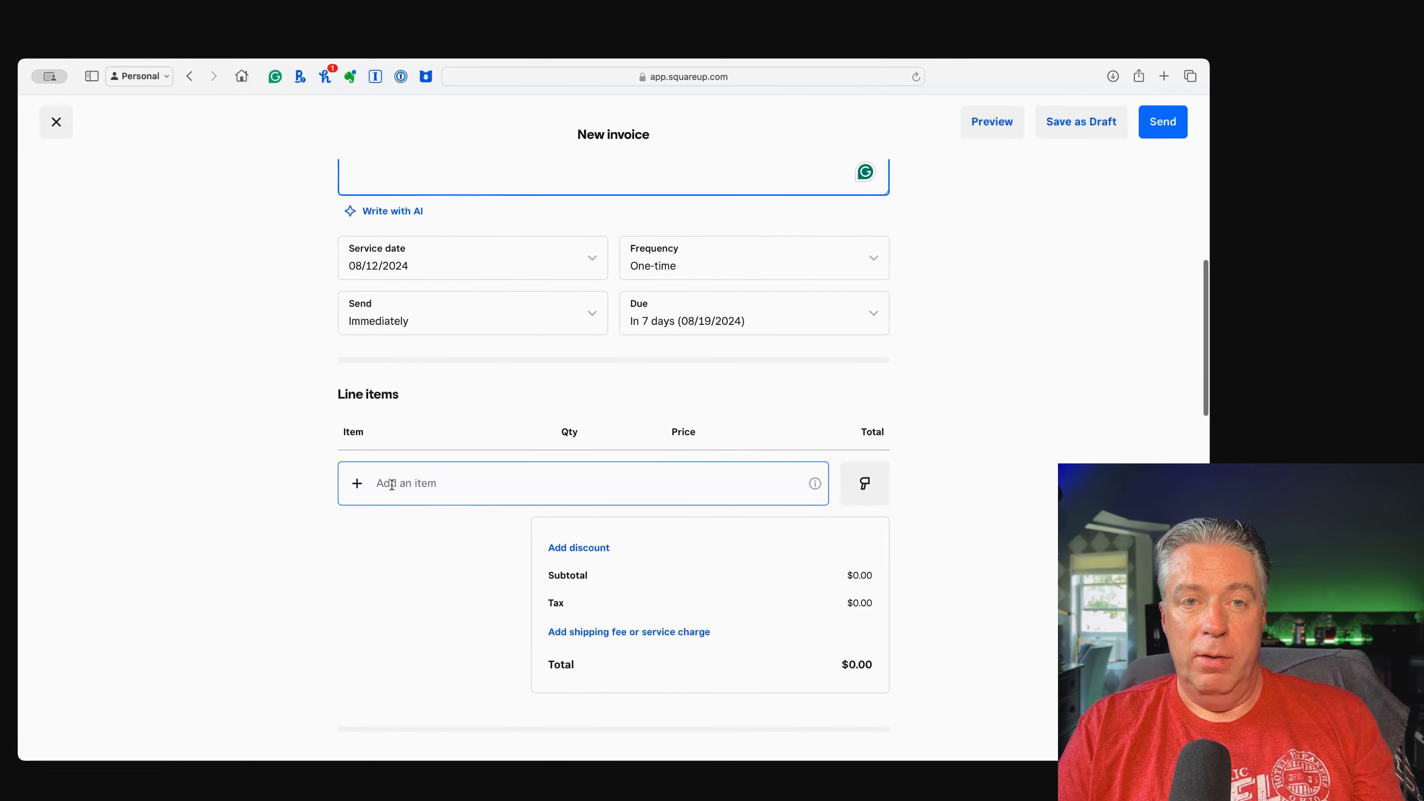
click(373, 485)
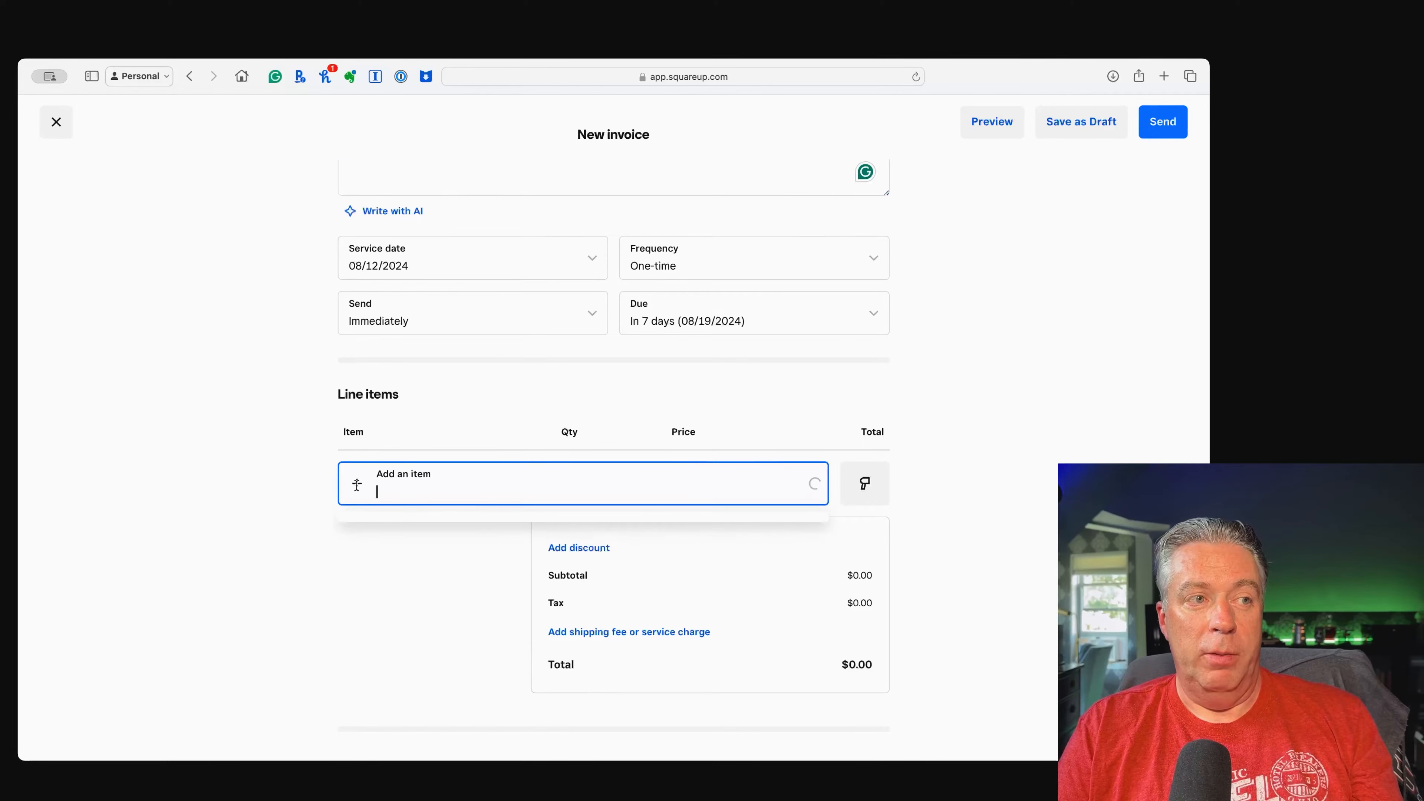
scroll(507, 545, down, 5)
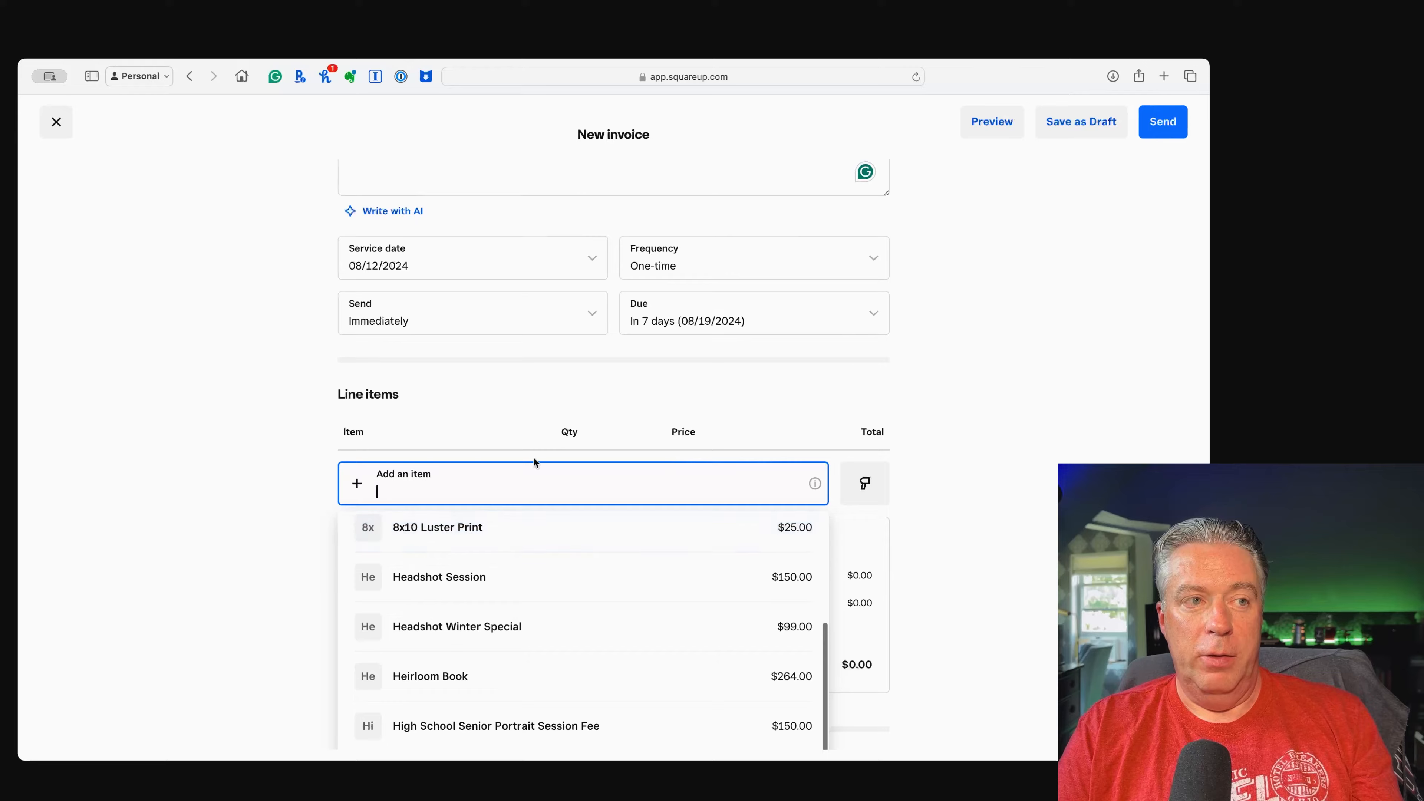
scroll(534, 459, down, 3)
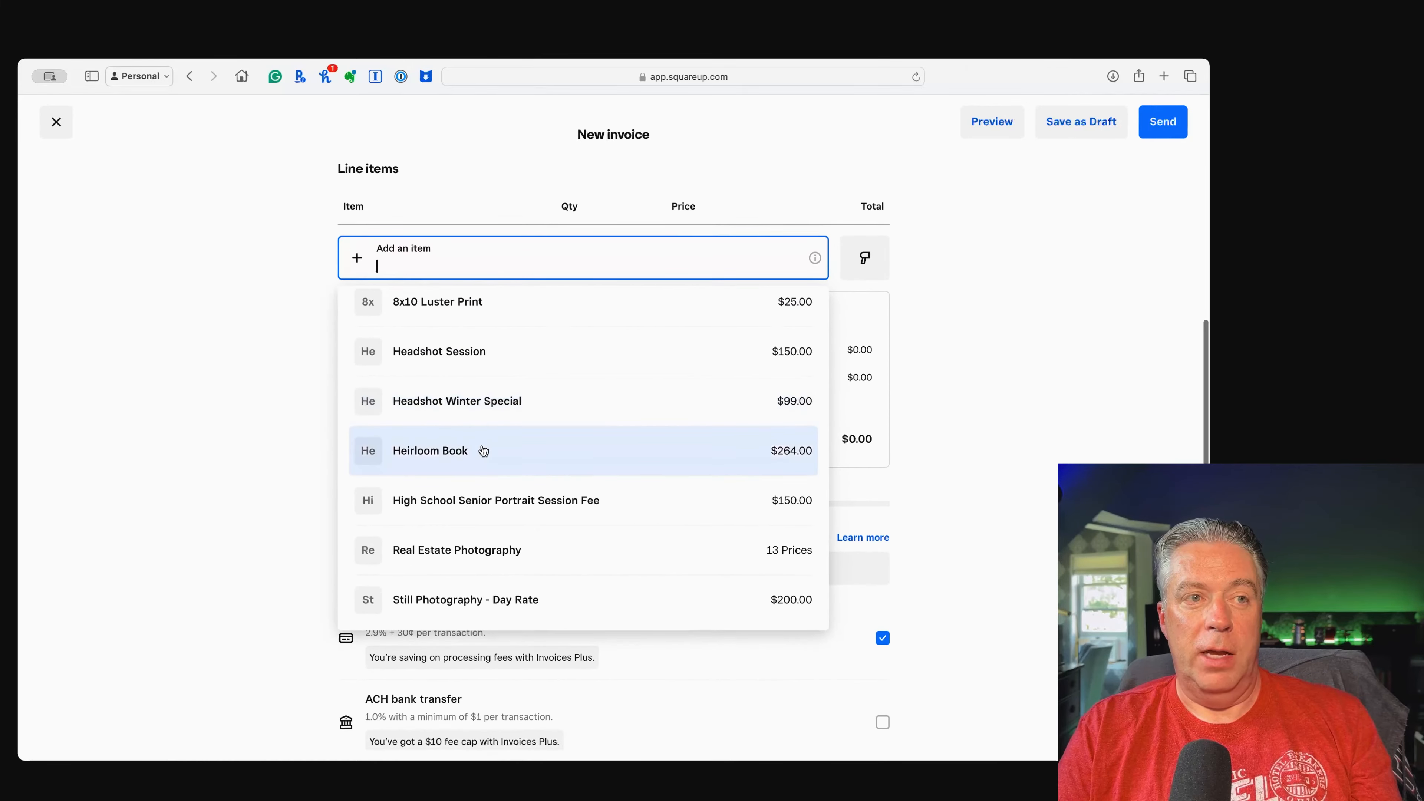
scroll(484, 450, down, 2)
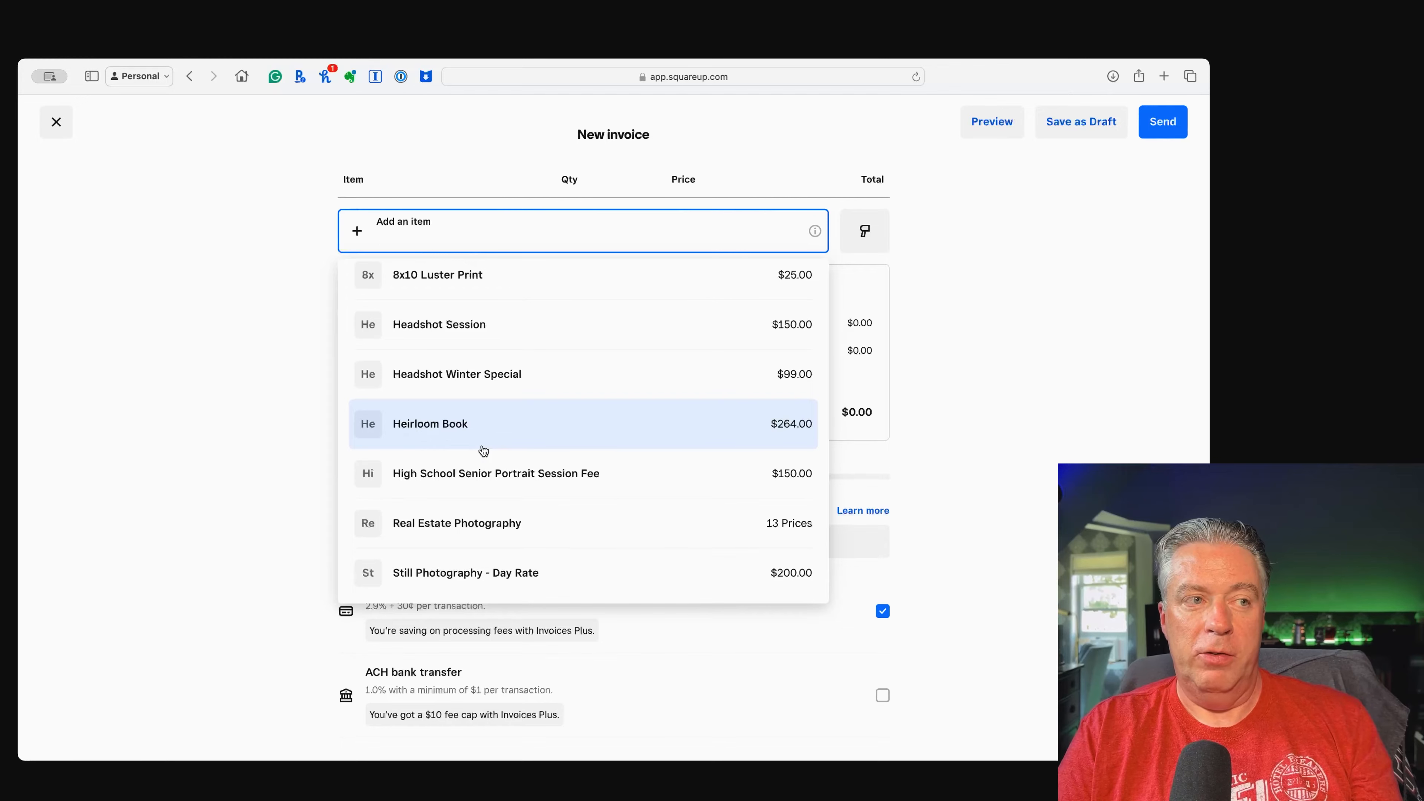
scroll(484, 451, down, 1)
scroll(483, 452, up, 1)
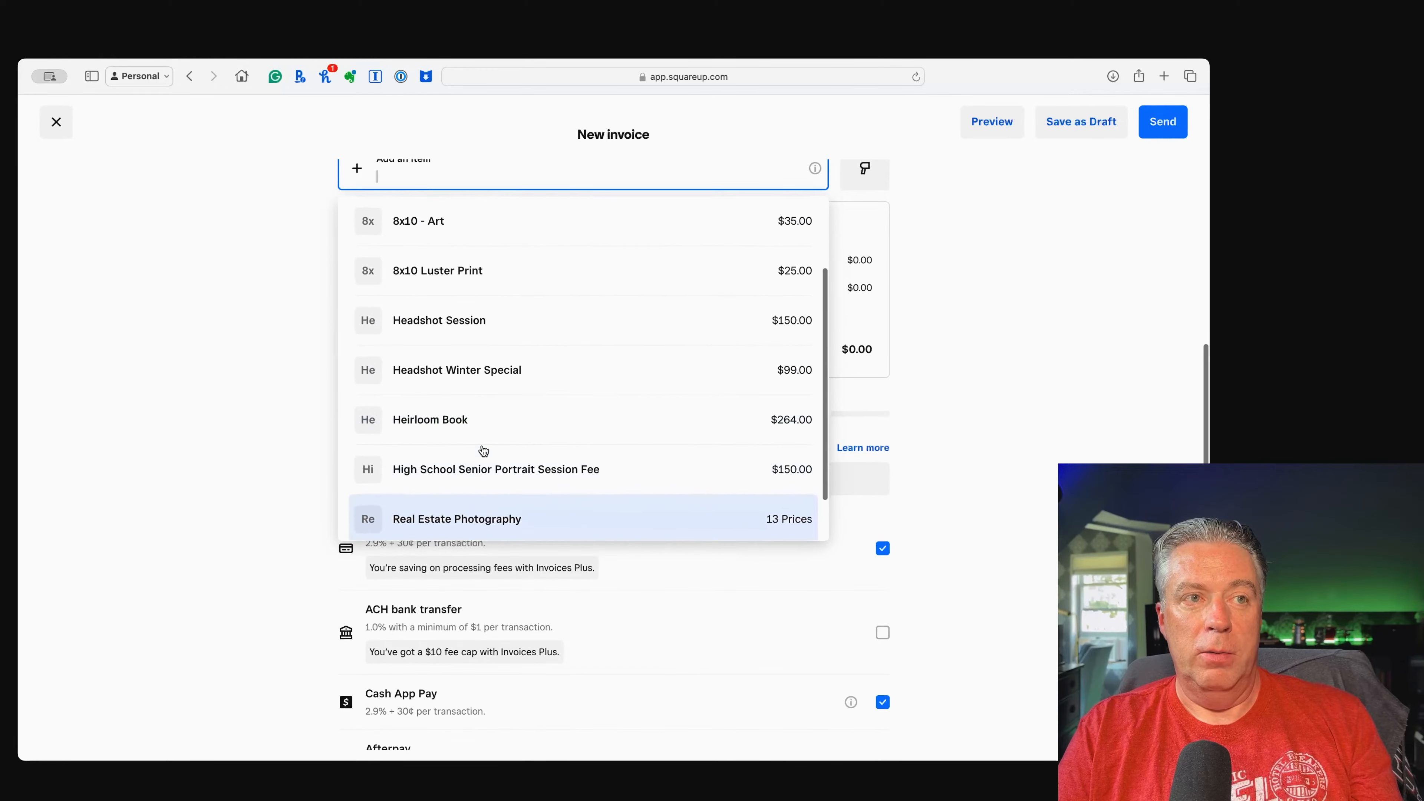
click(414, 324)
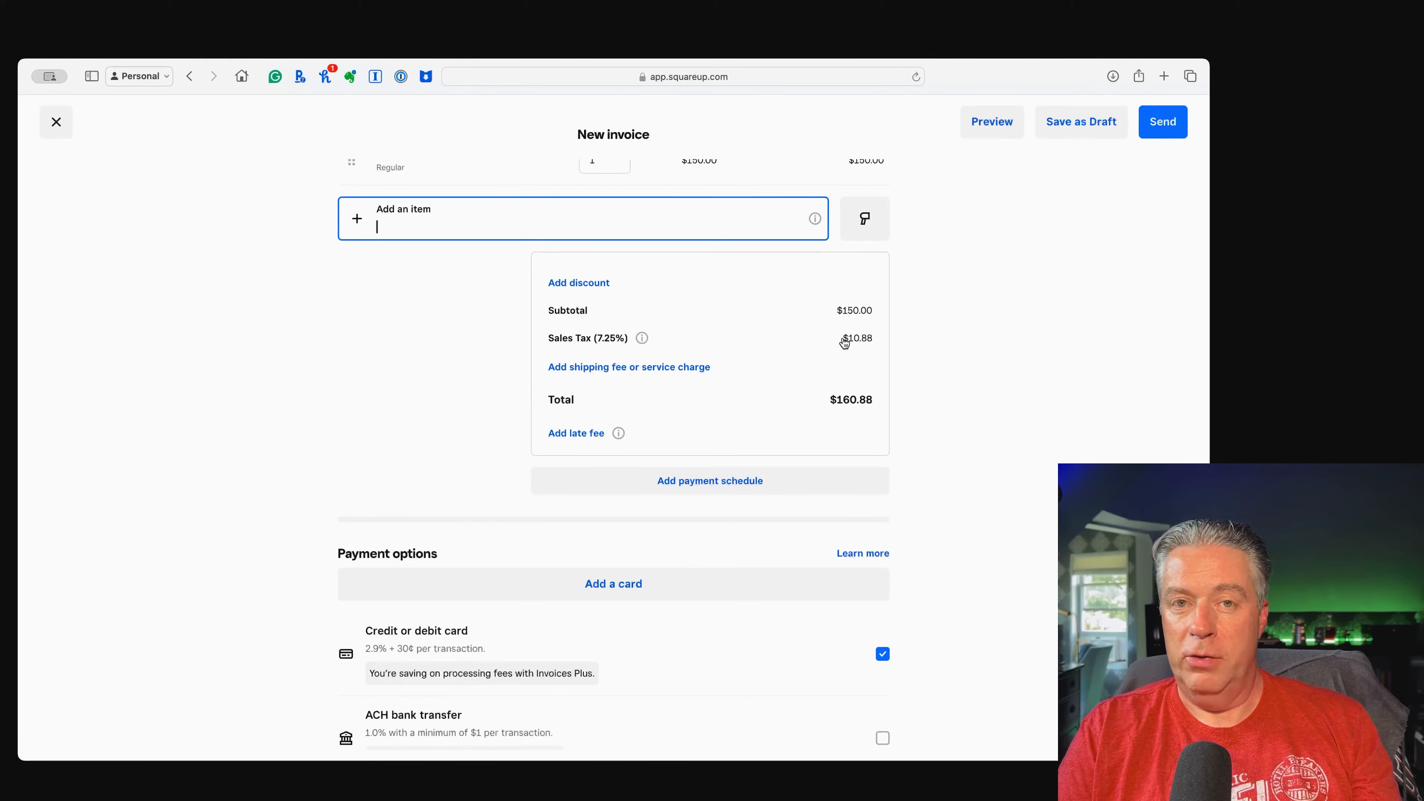
Review the sales tax explanation and the shipping fee or service charge options without adding a charge
click(643, 339)
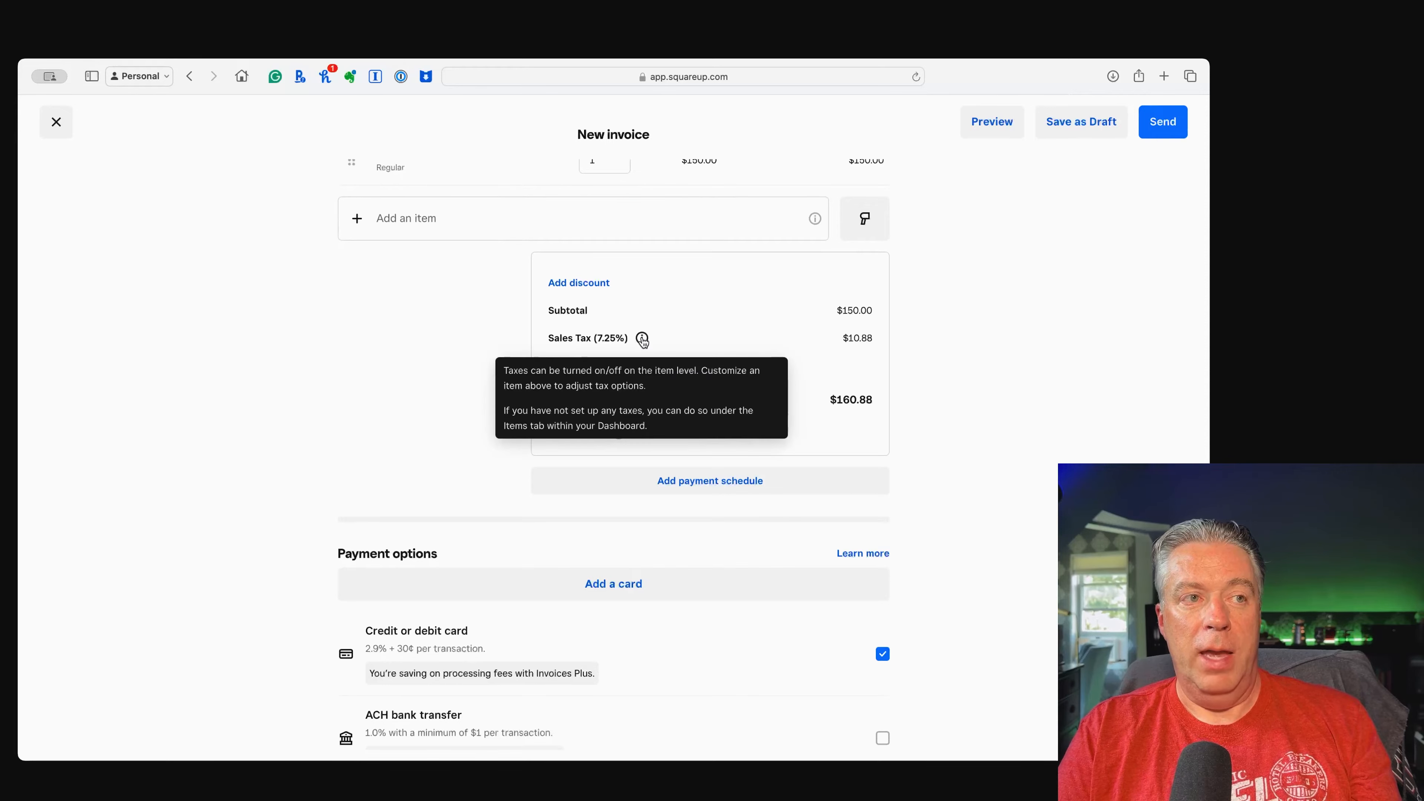
click(799, 335)
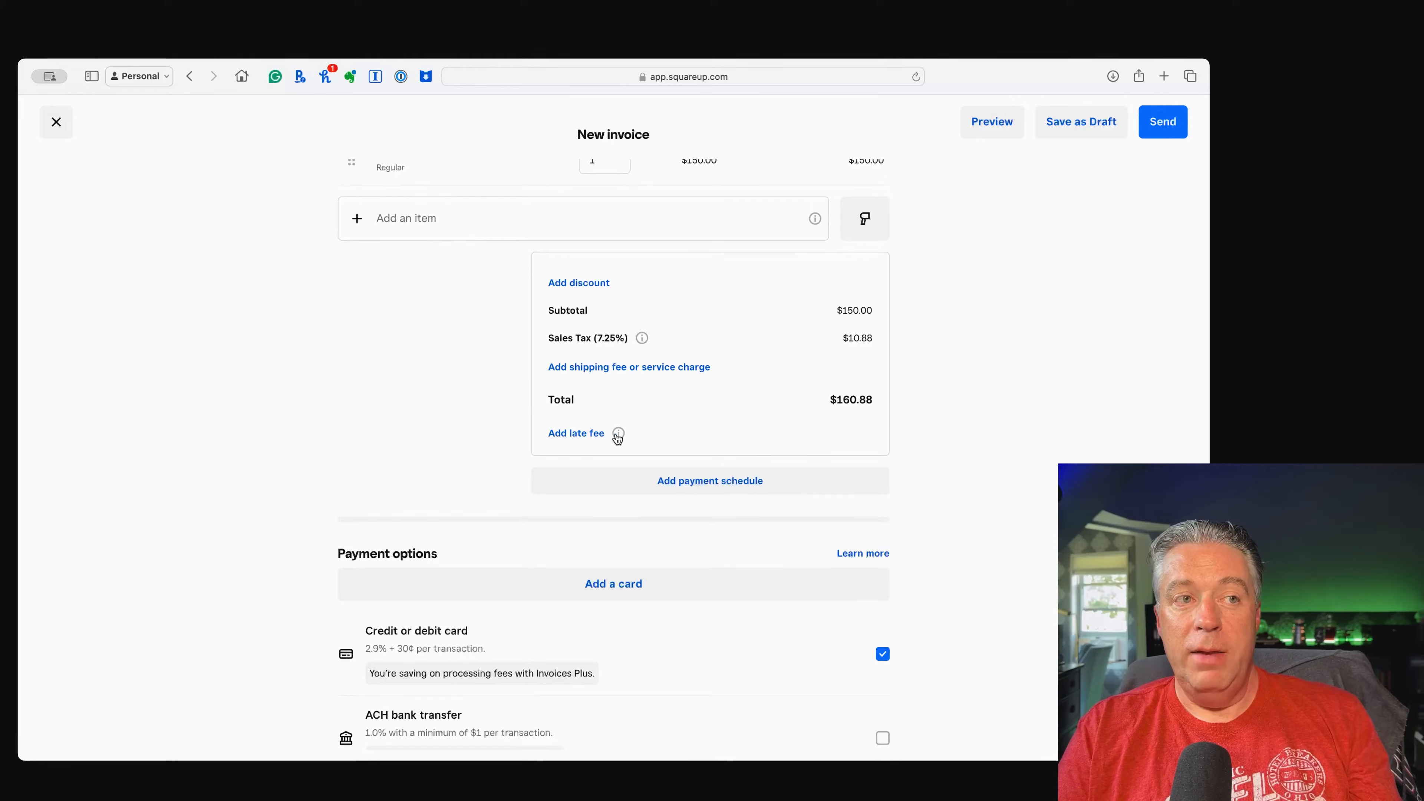
click(637, 369)
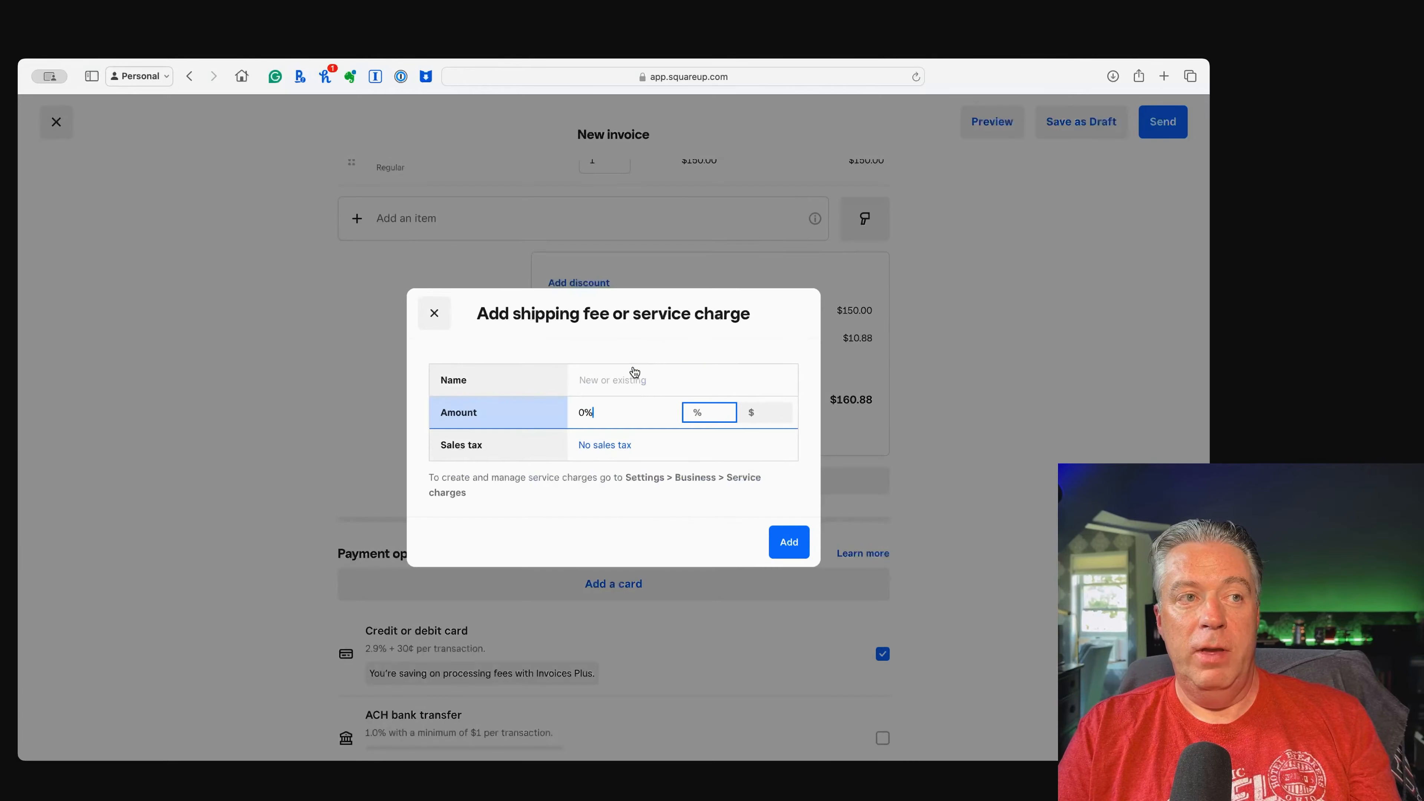
click(427, 315)
Add a 10% discount named "Summer Special" to the invoice
click(569, 283)
click(713, 444)
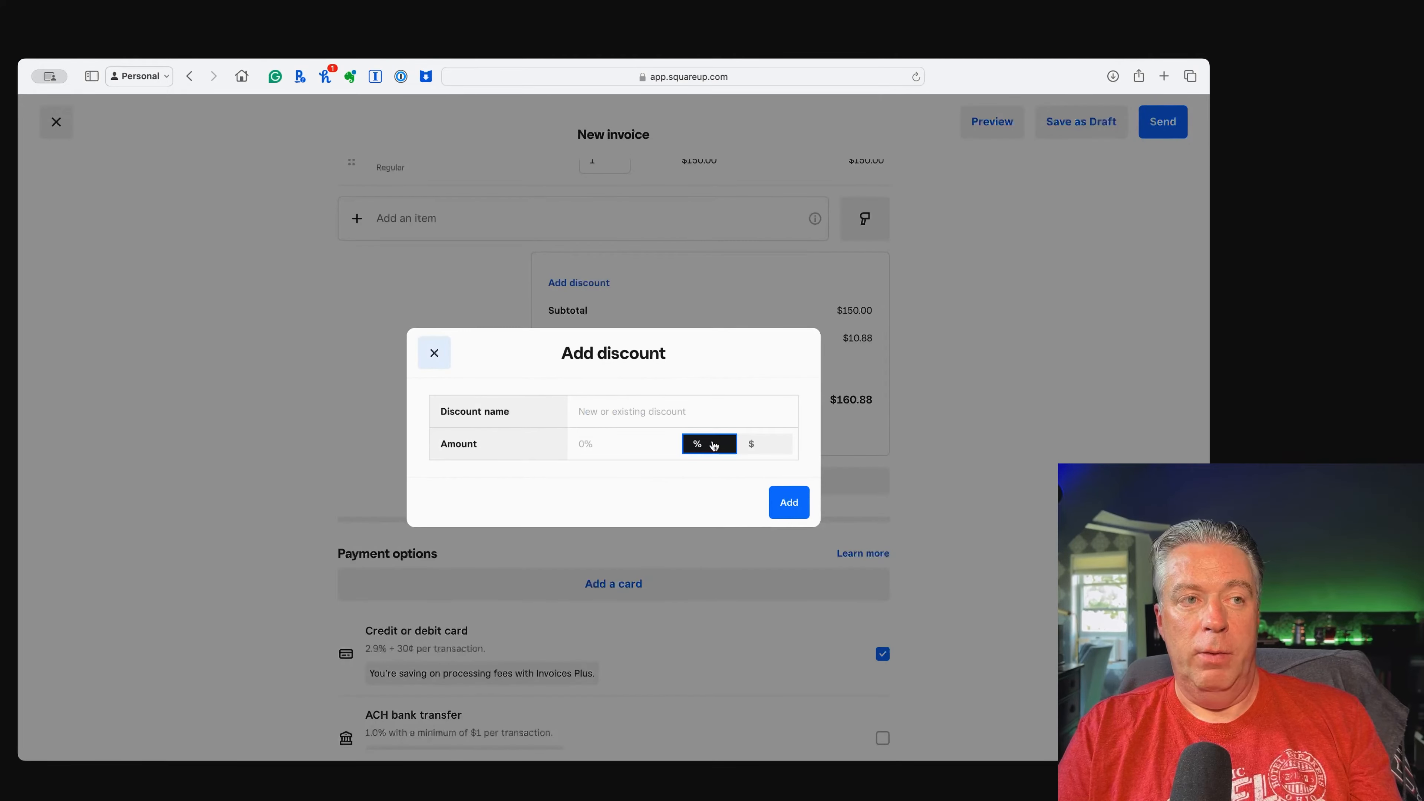
click(634, 444)
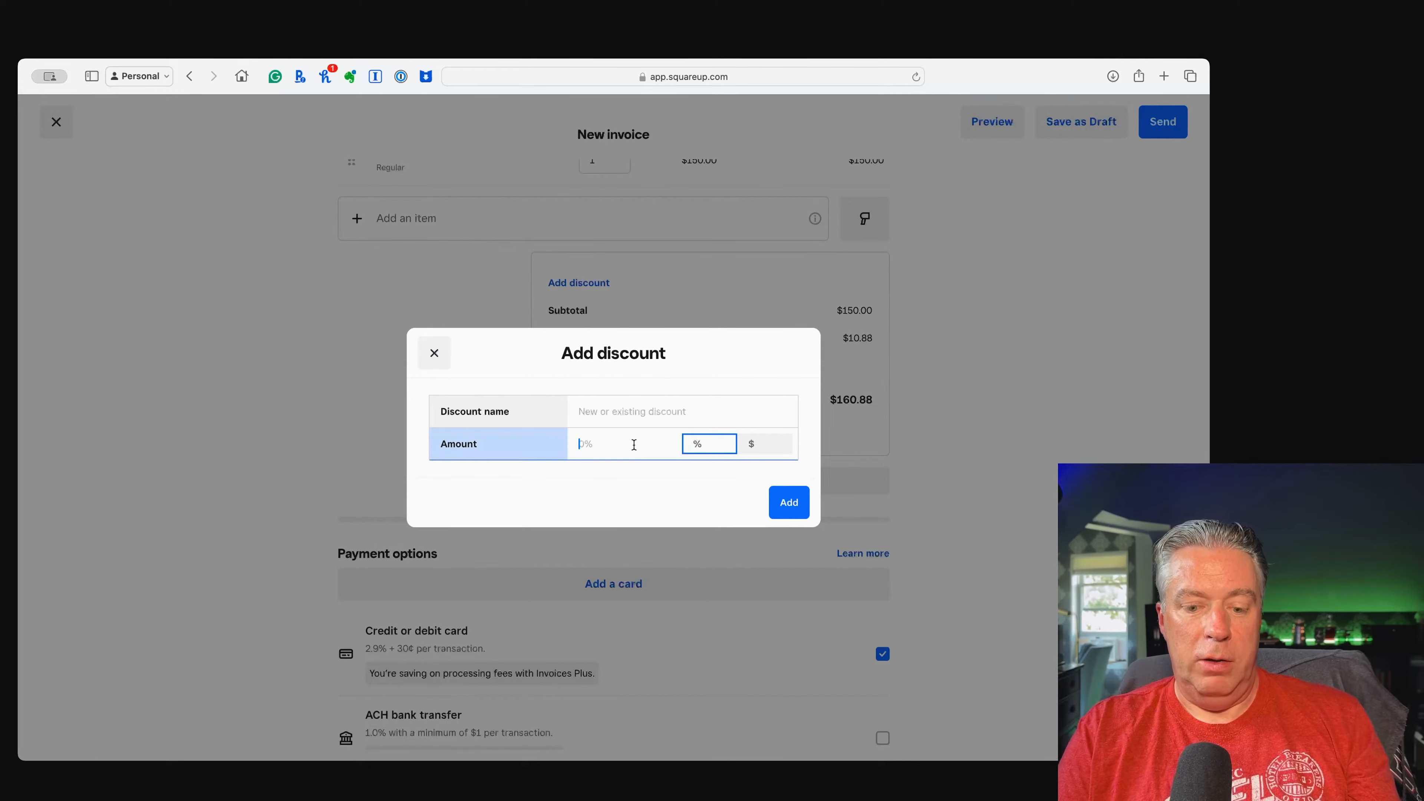
text(10)
click(604, 407)
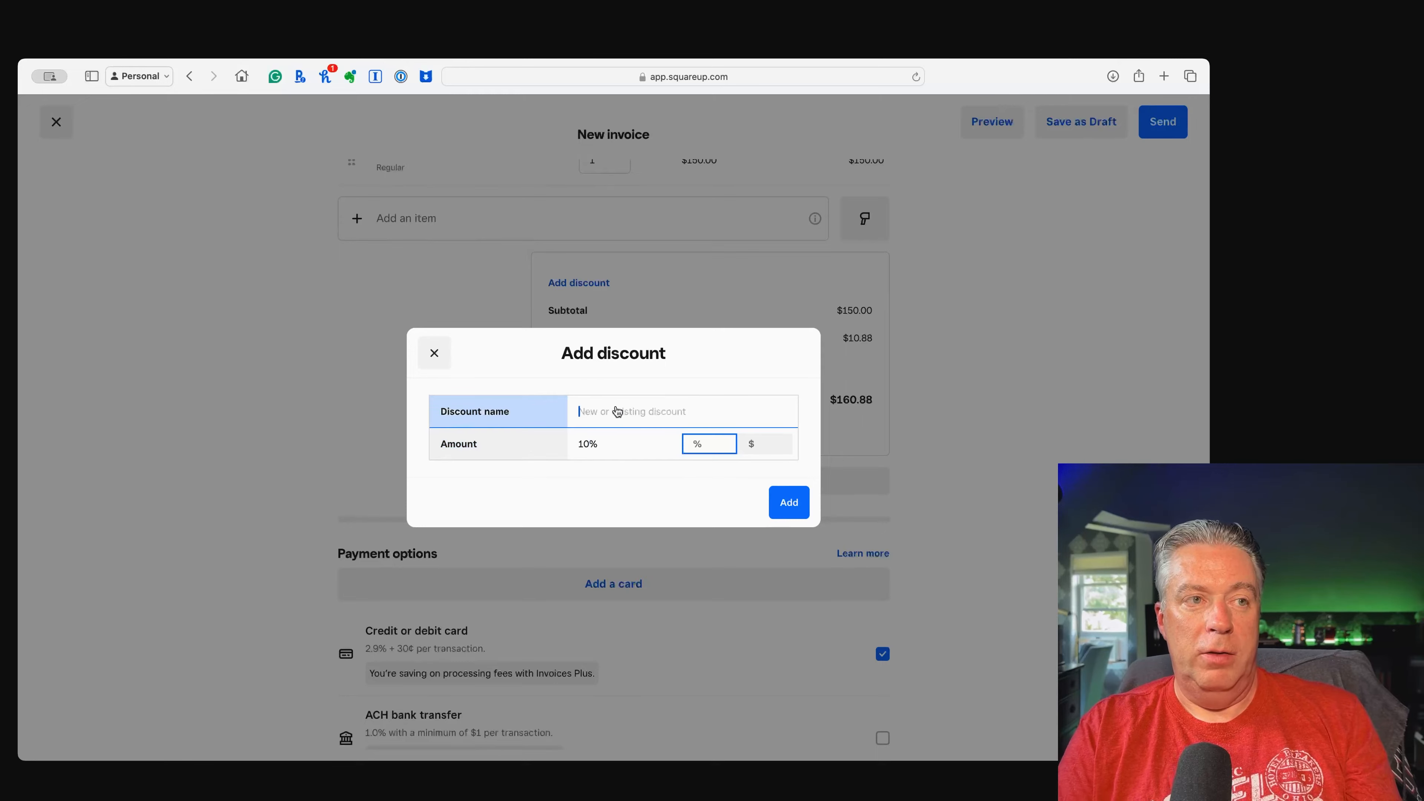
text(Summer Special)
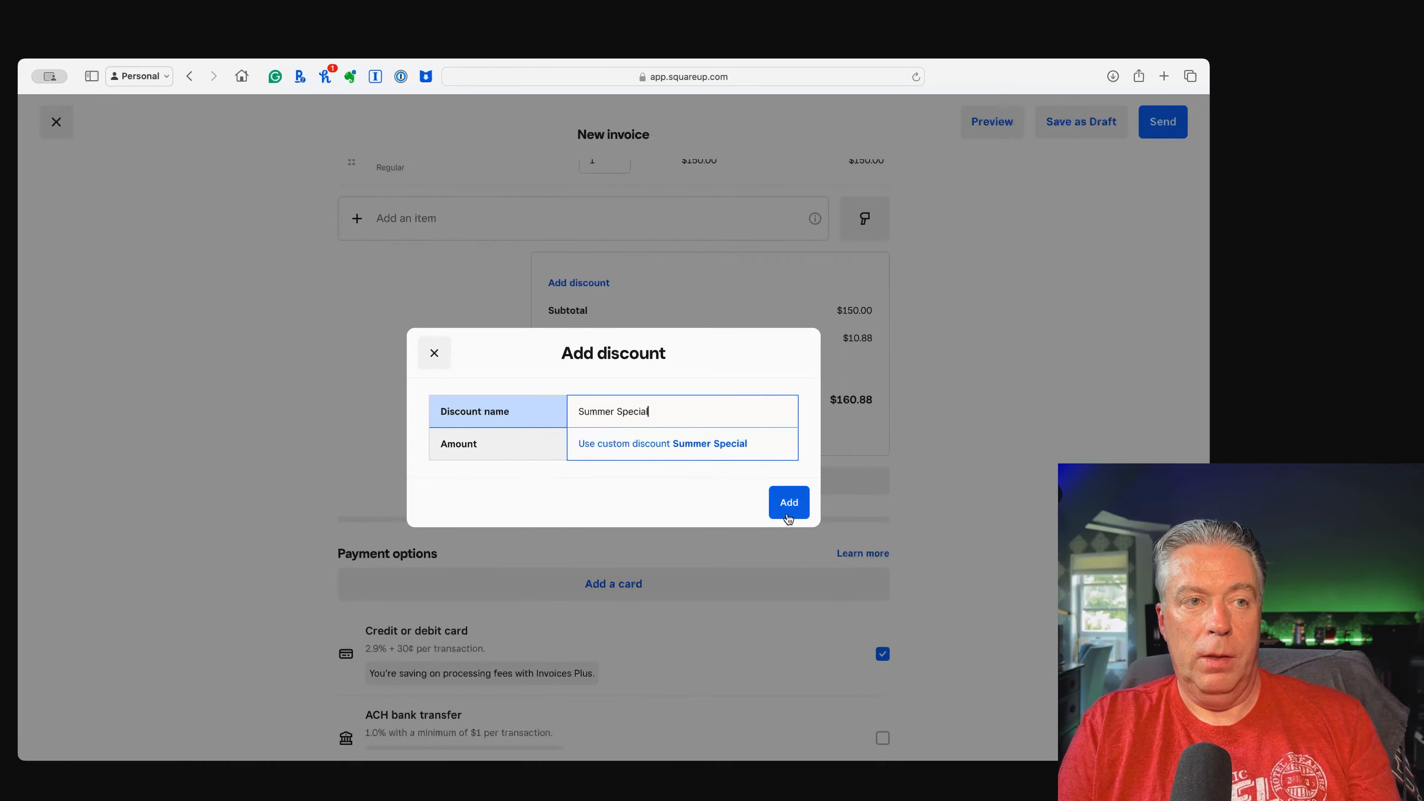
click(789, 502)
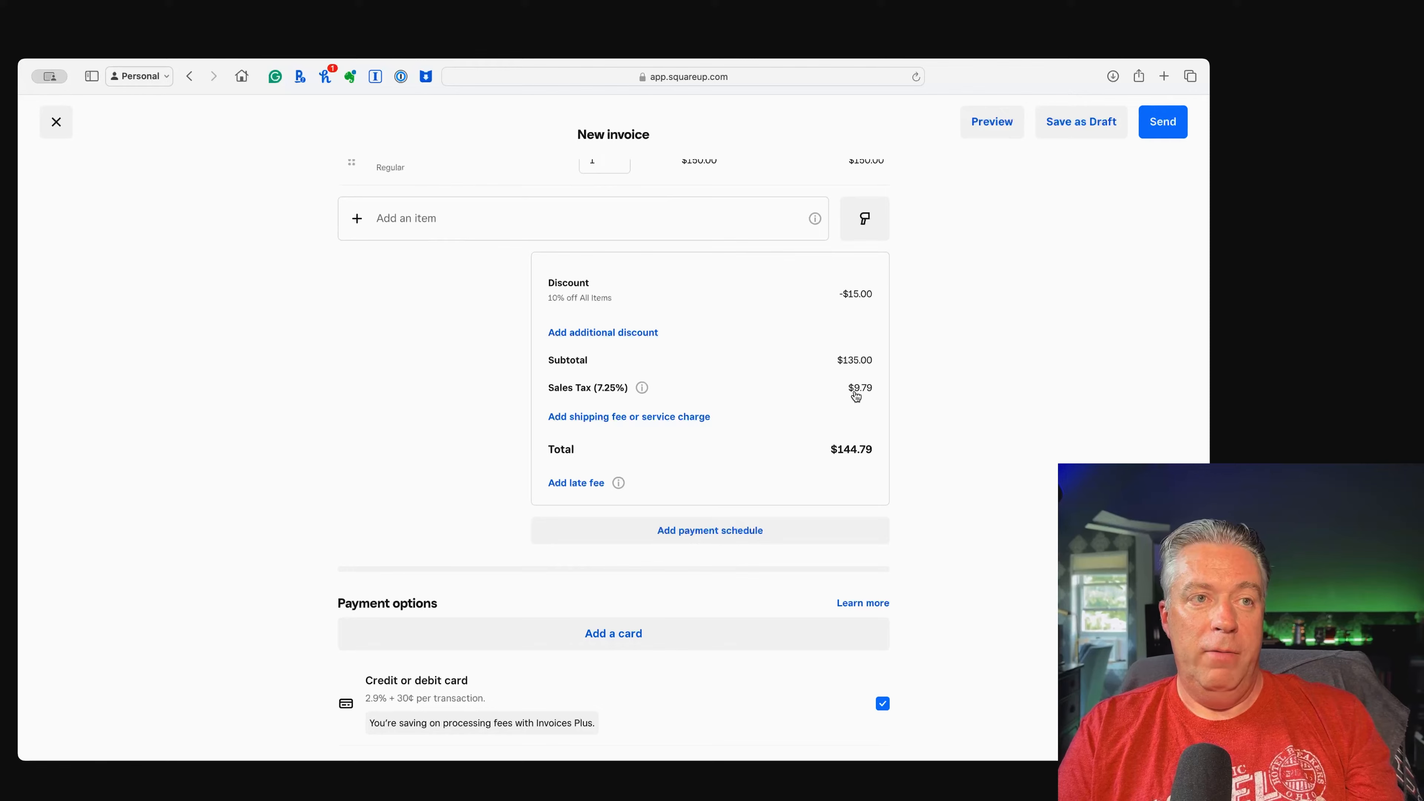
Examine the payment schedule's deposit and milestone options, and leave without saving a schedule
scroll(855, 394, down, 3)
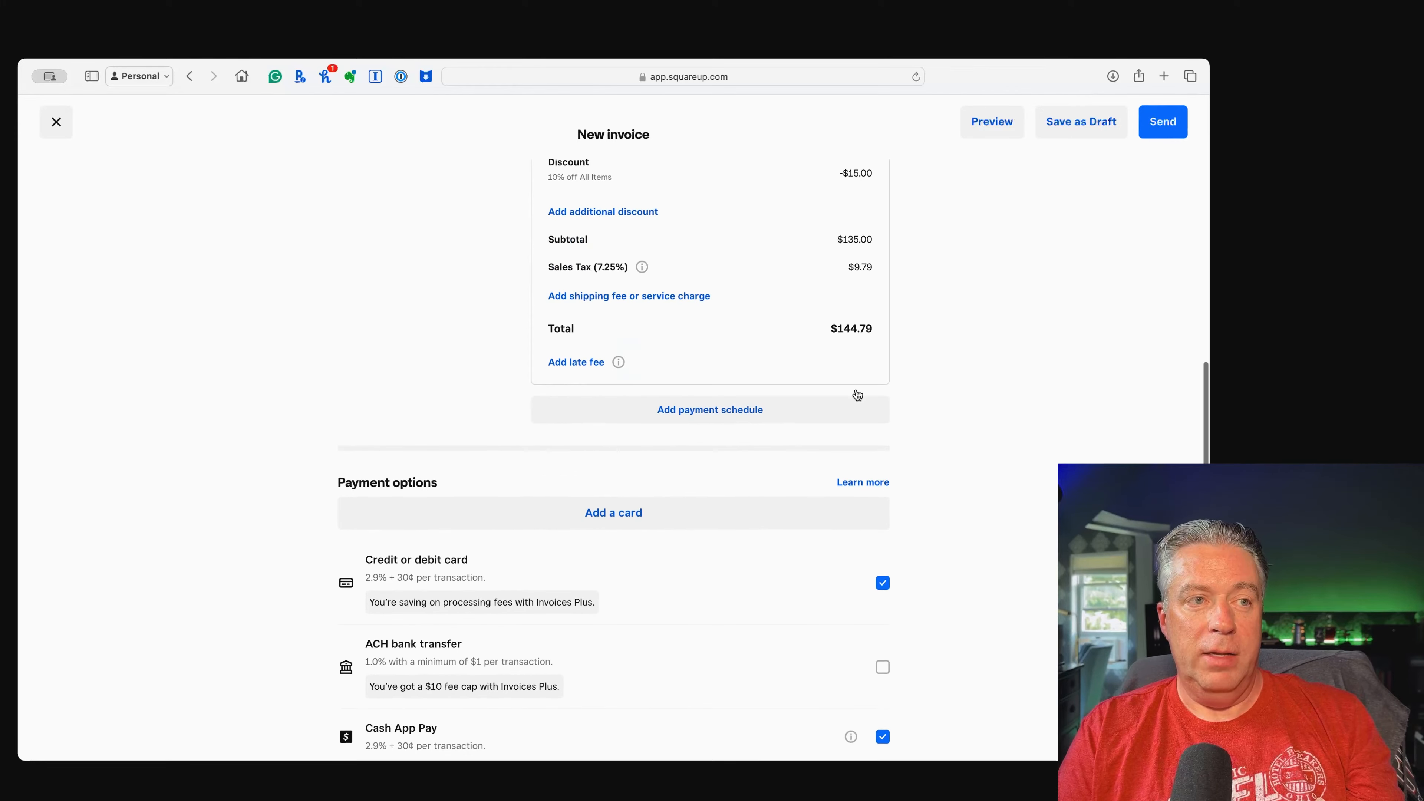
click(750, 411)
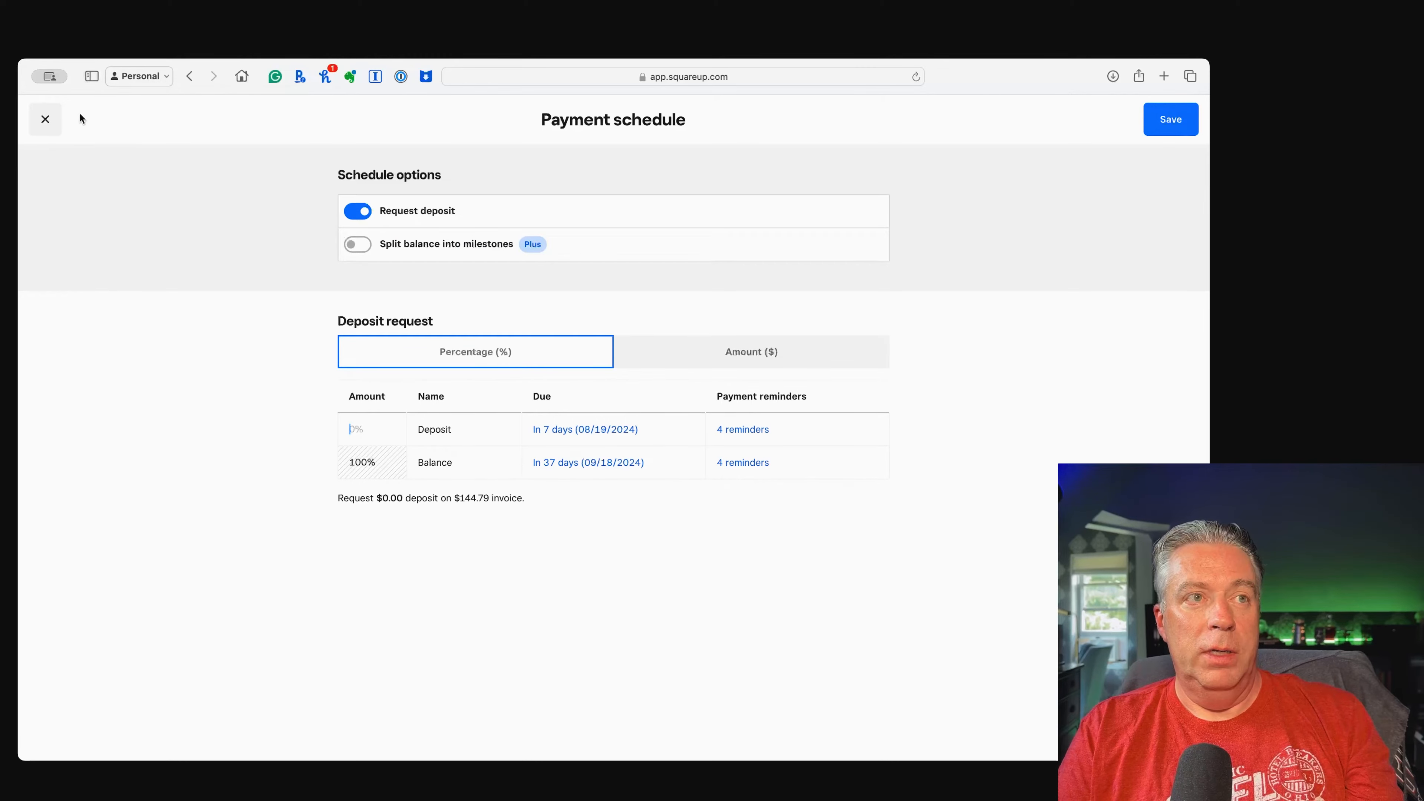
click(54, 123)
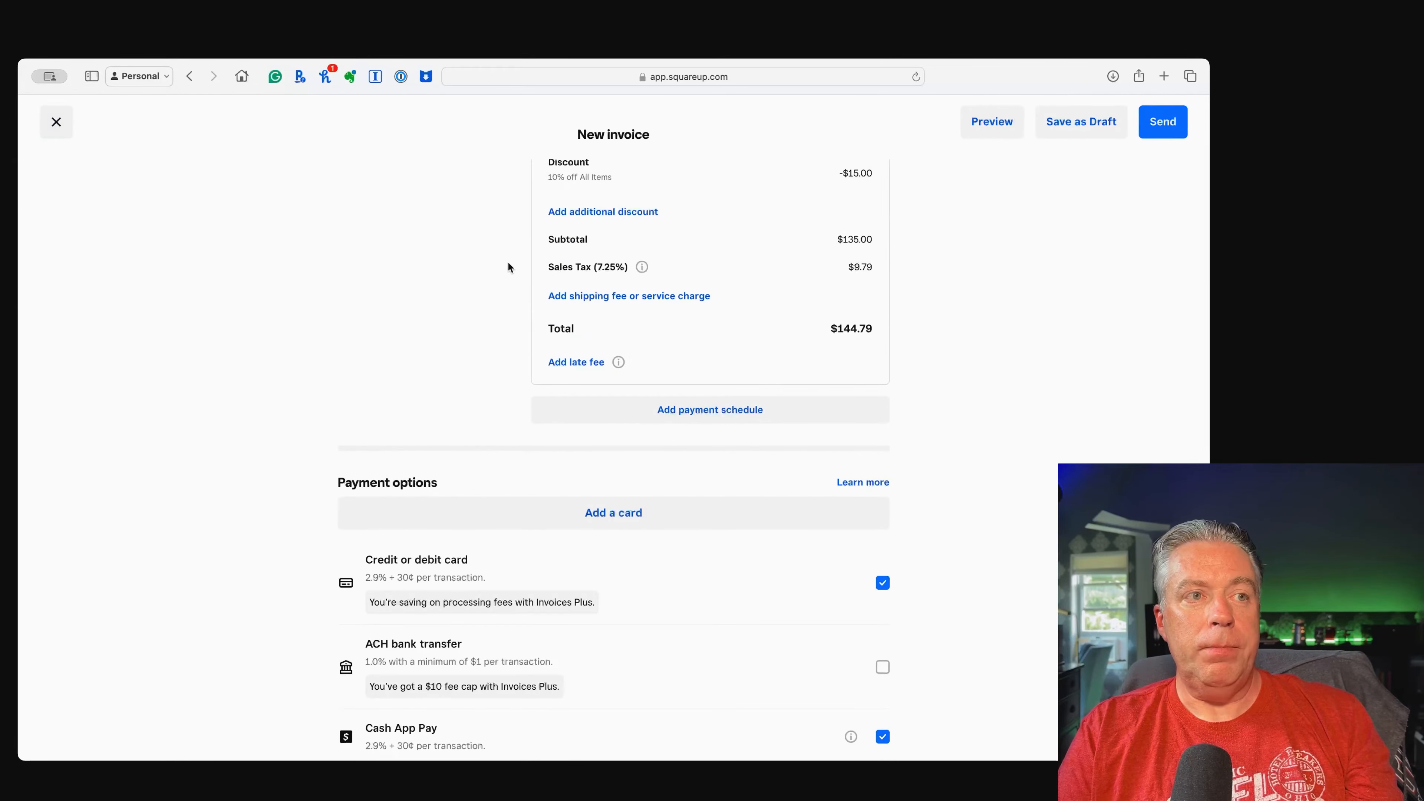
Enable ACH bank transfer and disable Cash App Pay in the invoice's payment options
scroll(508, 282, down, 5)
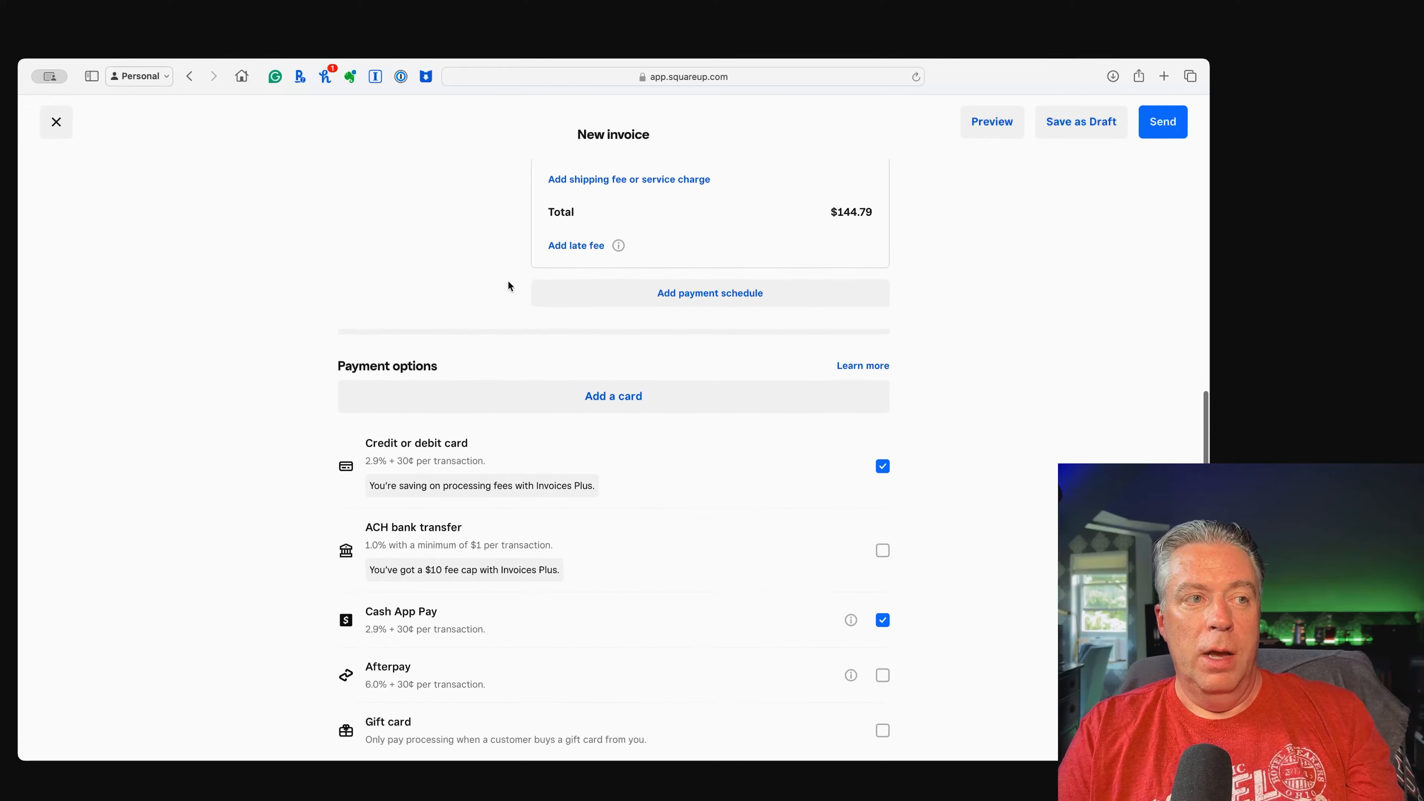
scroll(508, 282, down, 1)
scroll(508, 282, down, 4)
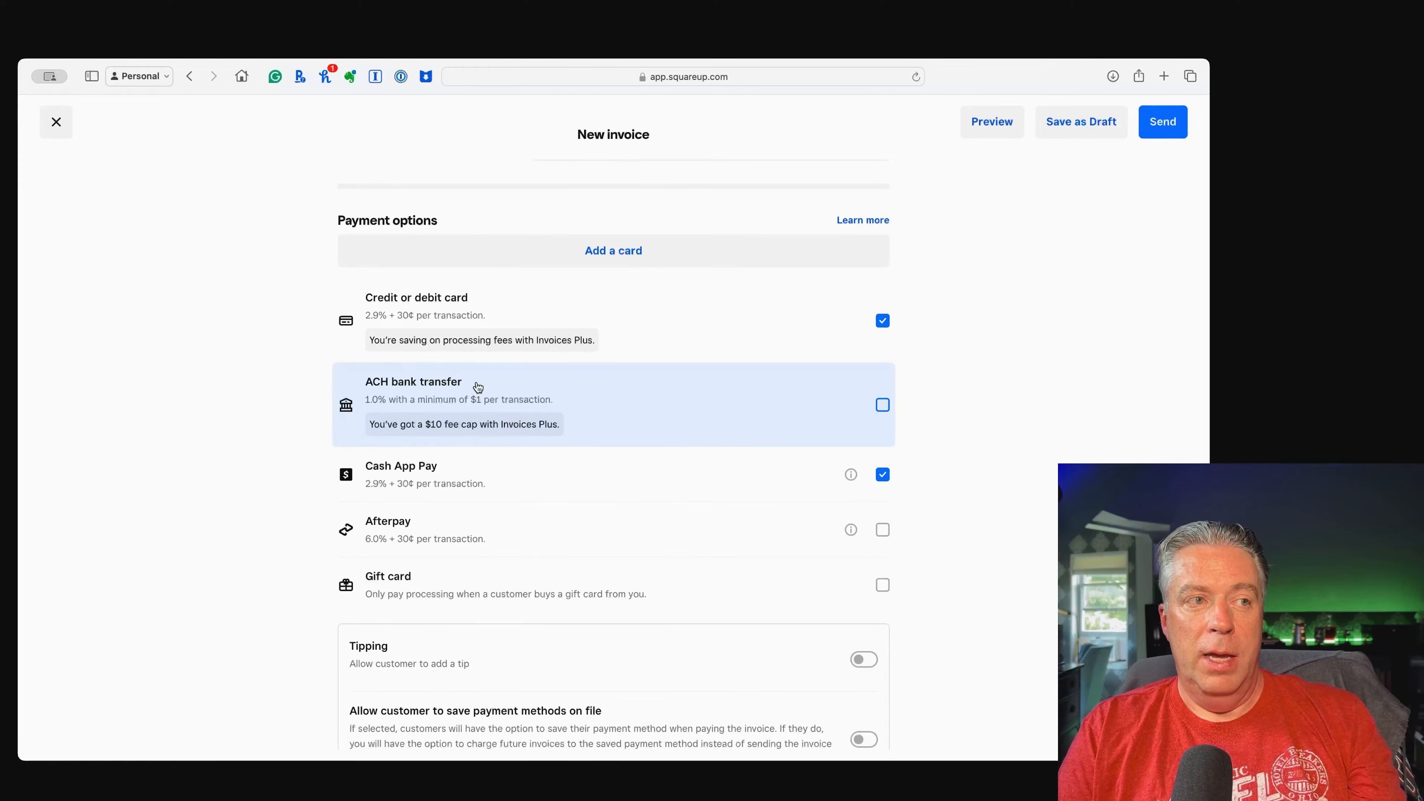
click(880, 406)
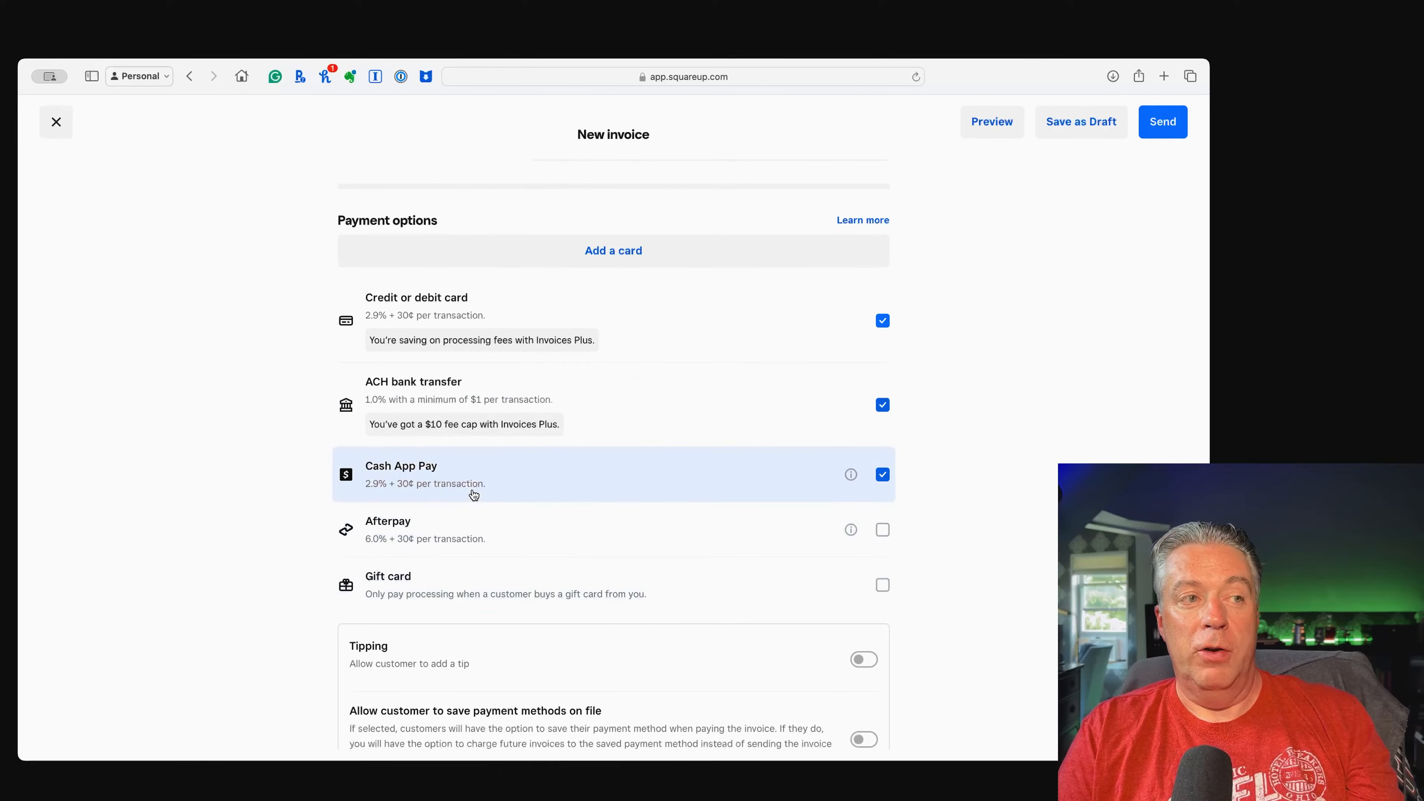
scroll(474, 493, down, 2)
scroll(473, 495, down, 1)
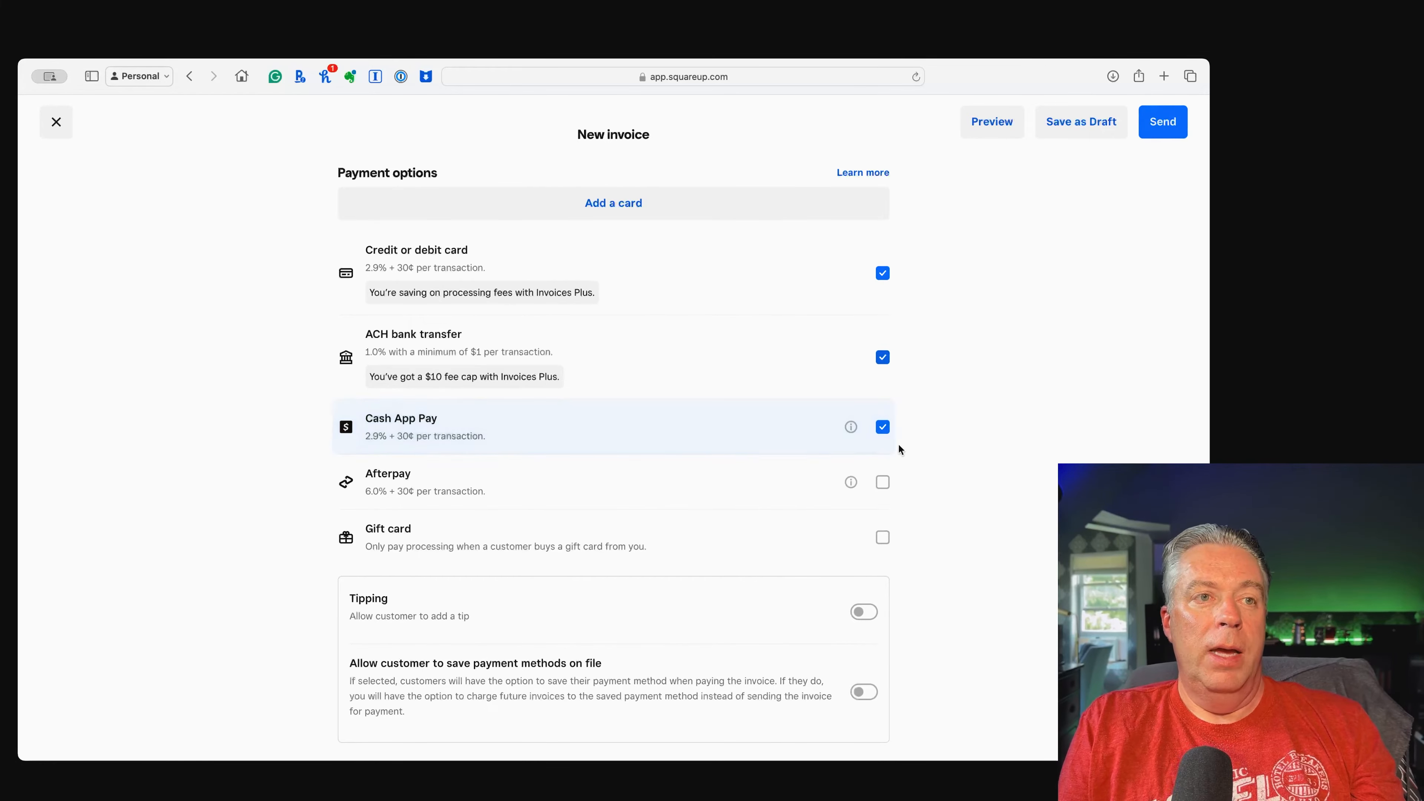
click(882, 426)
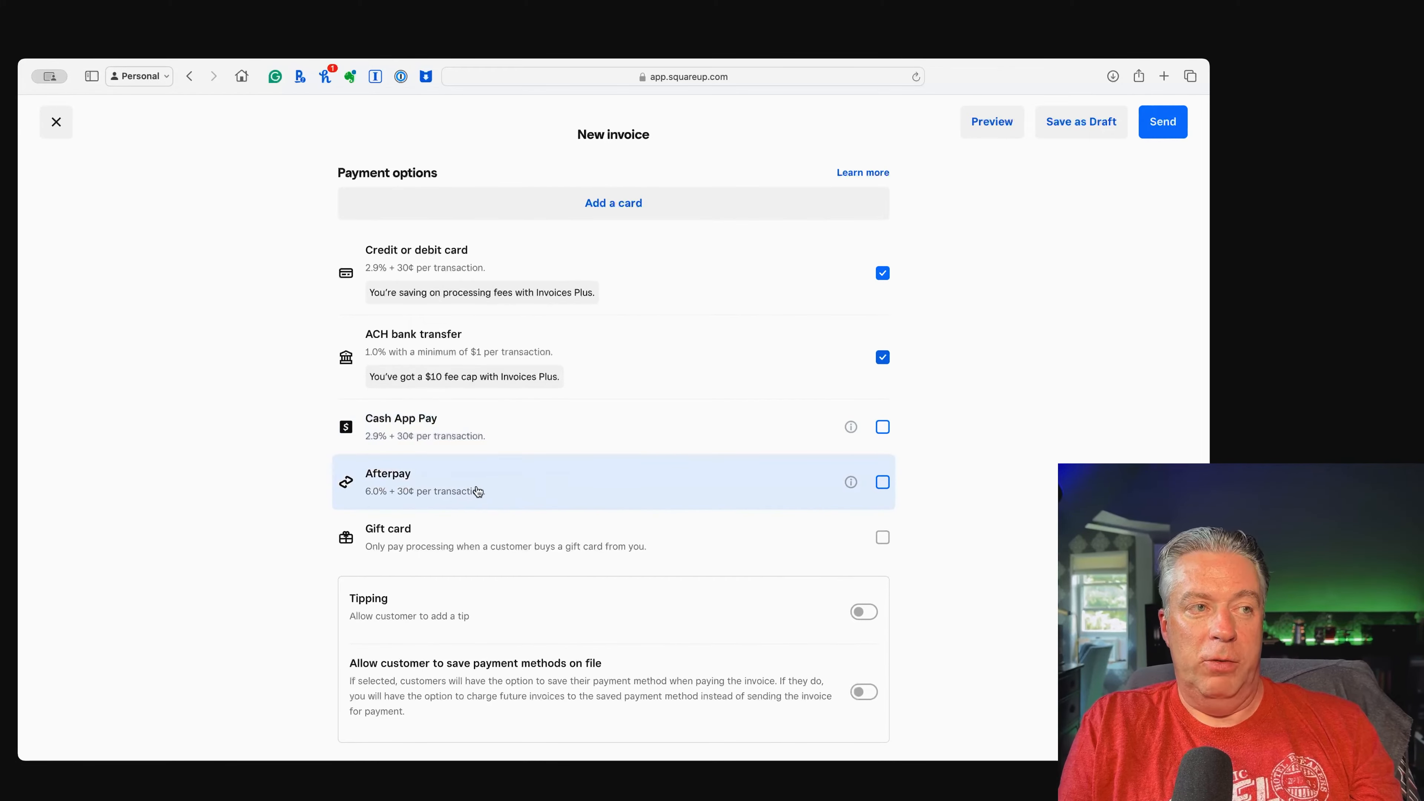
Allow the customer to save payment methods on file for this invoice
scroll(563, 494, down, 2)
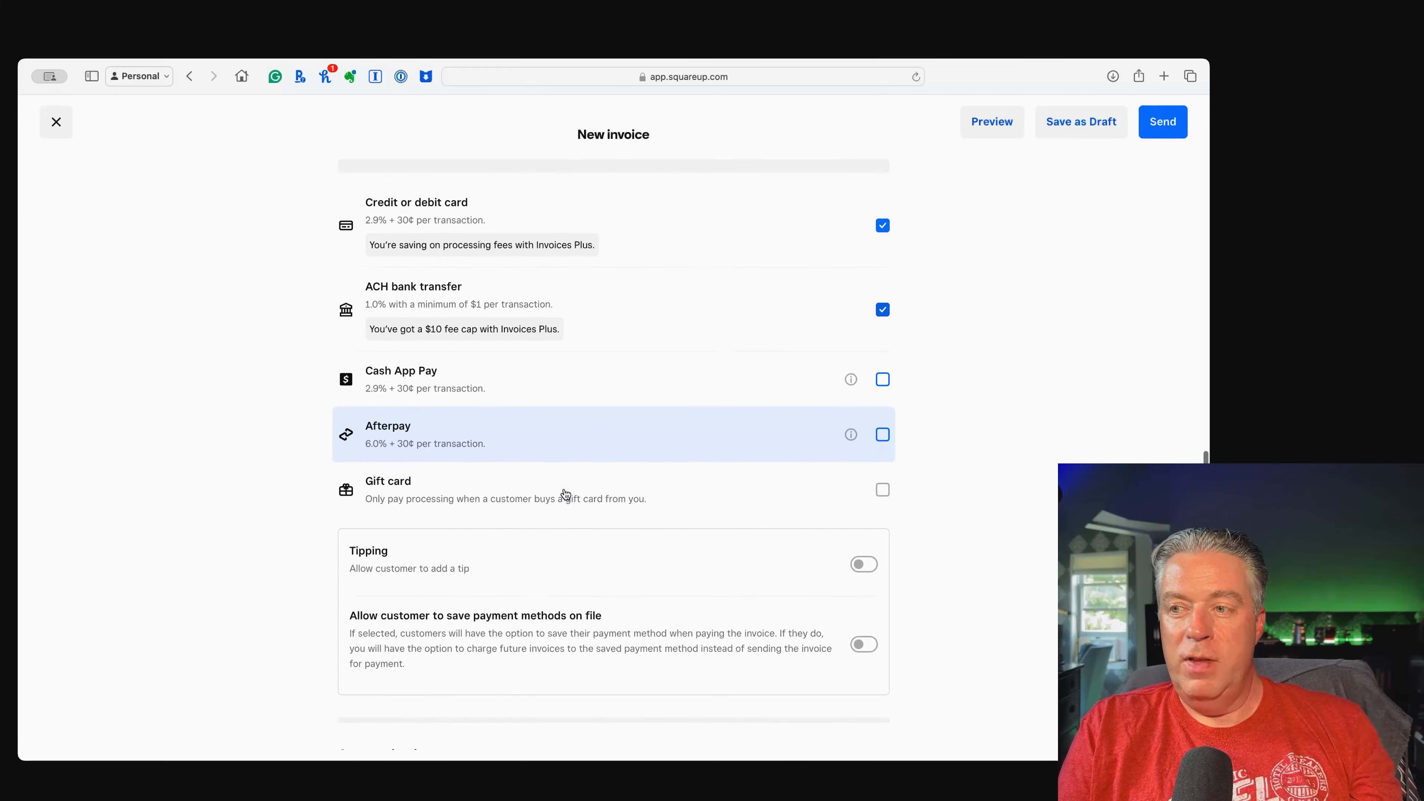
scroll(565, 494, down, 1)
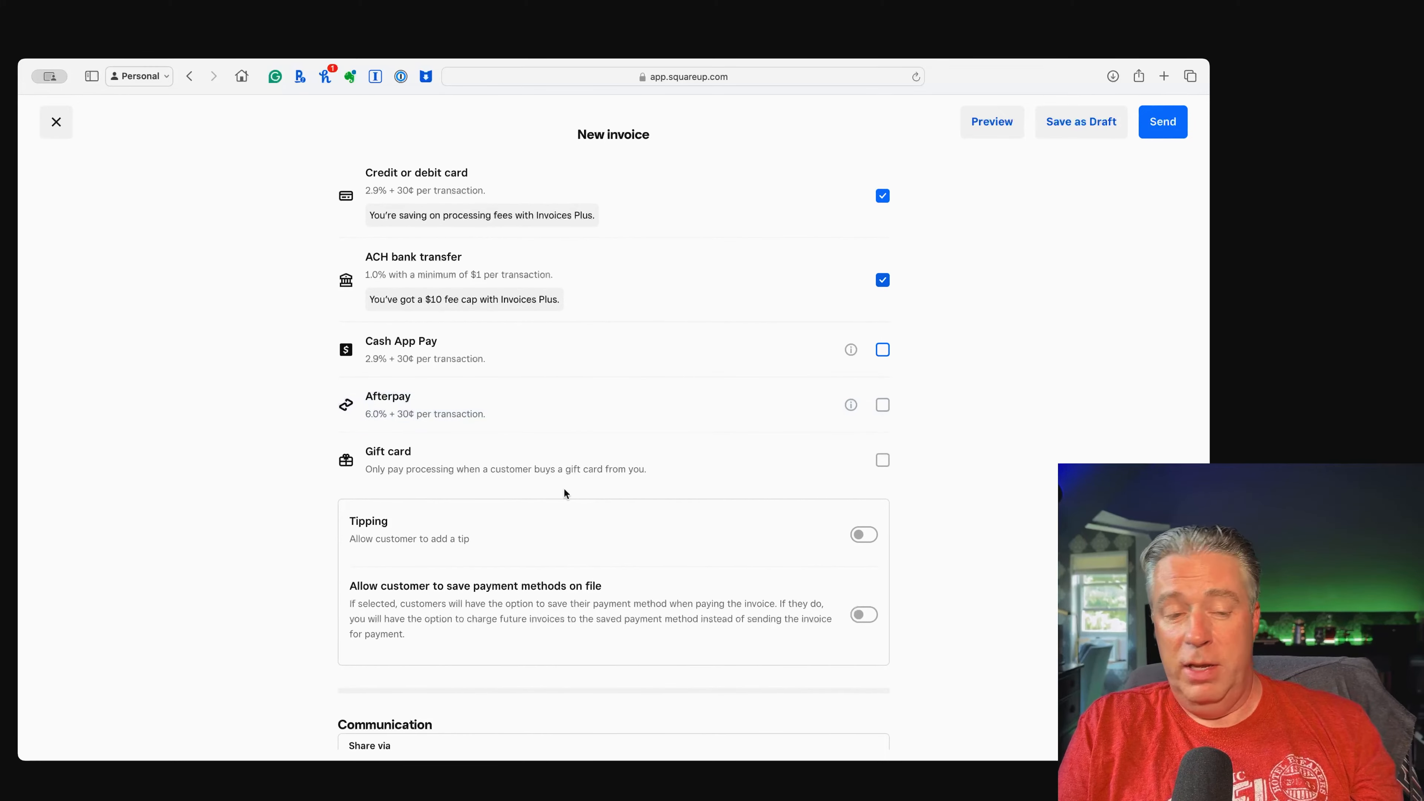
scroll(564, 492, down, 3)
scroll(565, 494, down, 1)
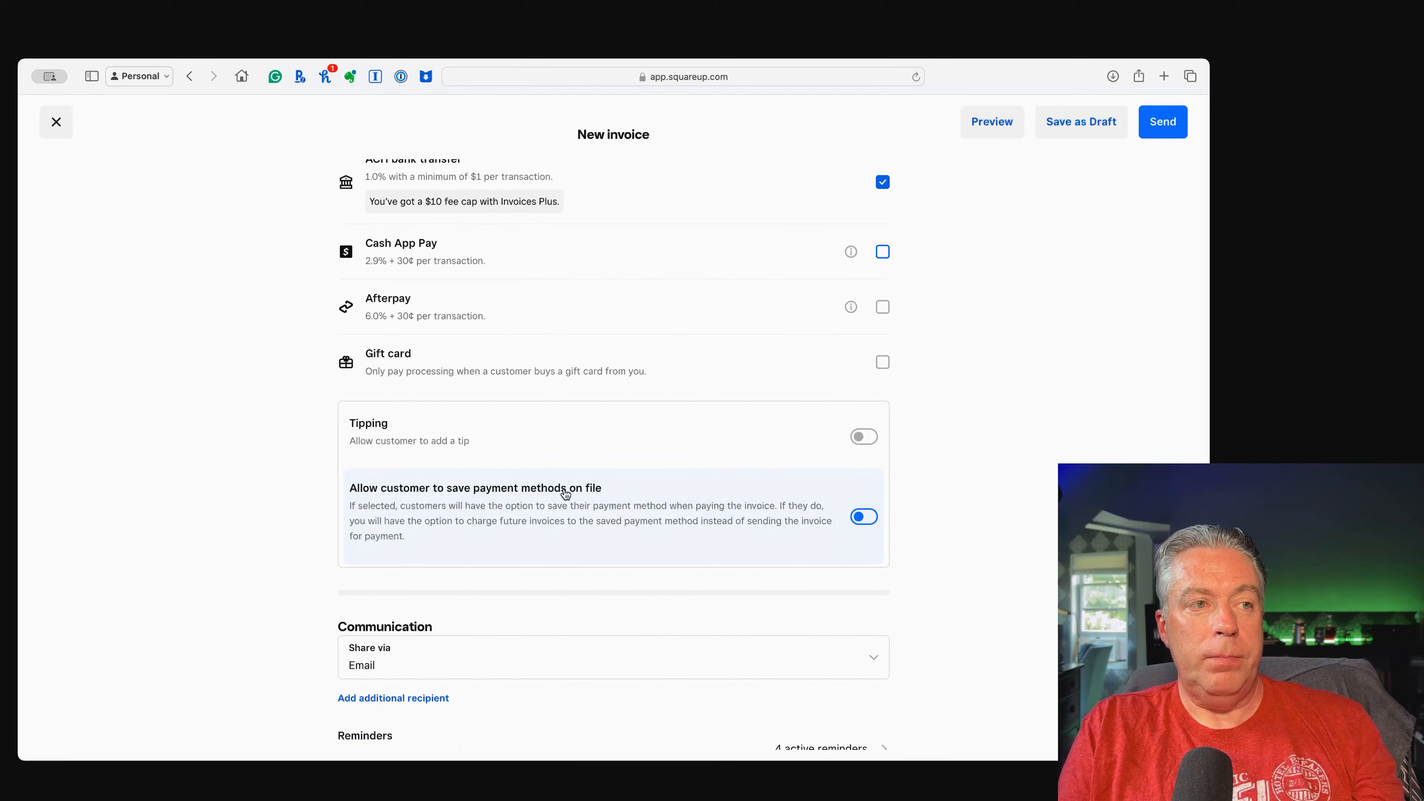
click(864, 515)
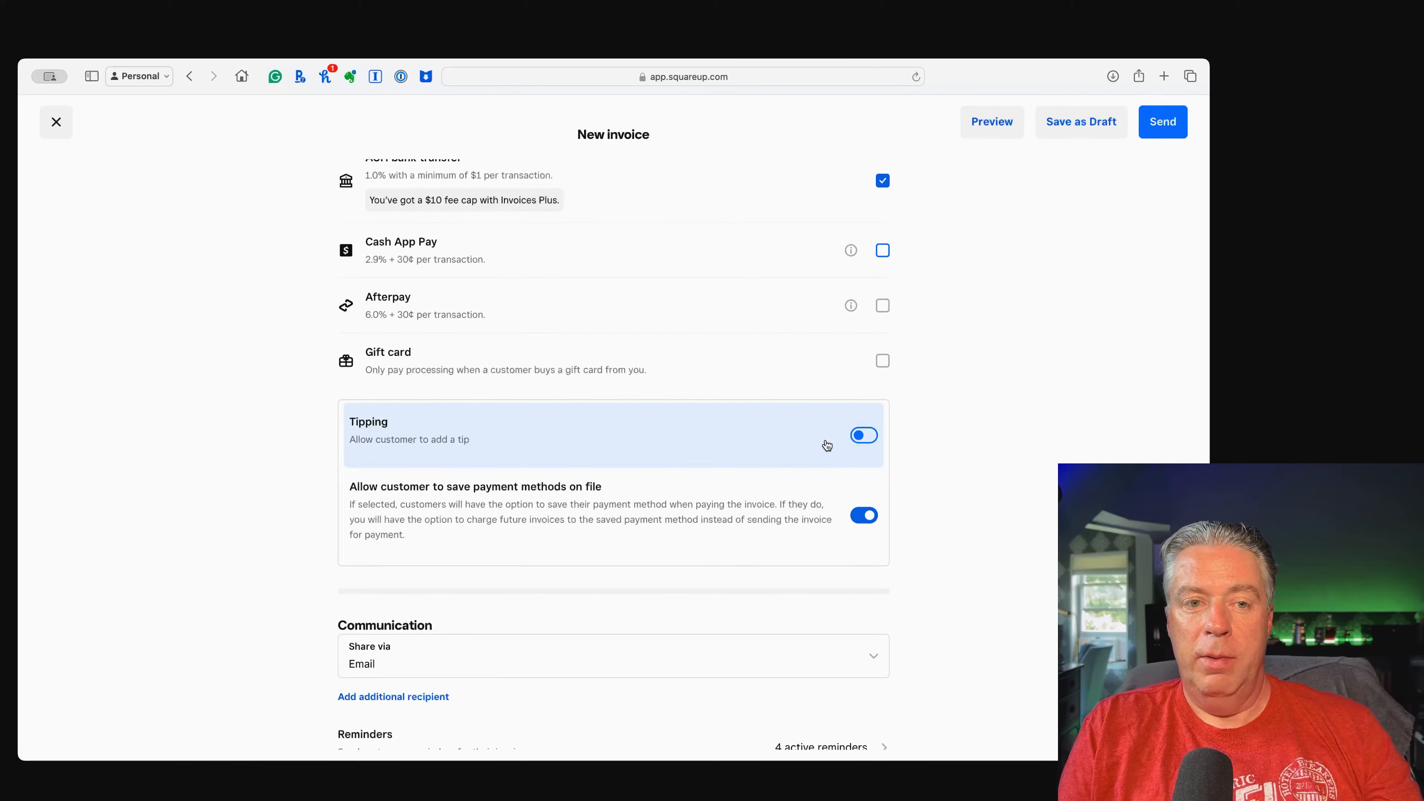
Review the available methods for sharing the invoice, keeping Email selected
scroll(827, 445, down, 2)
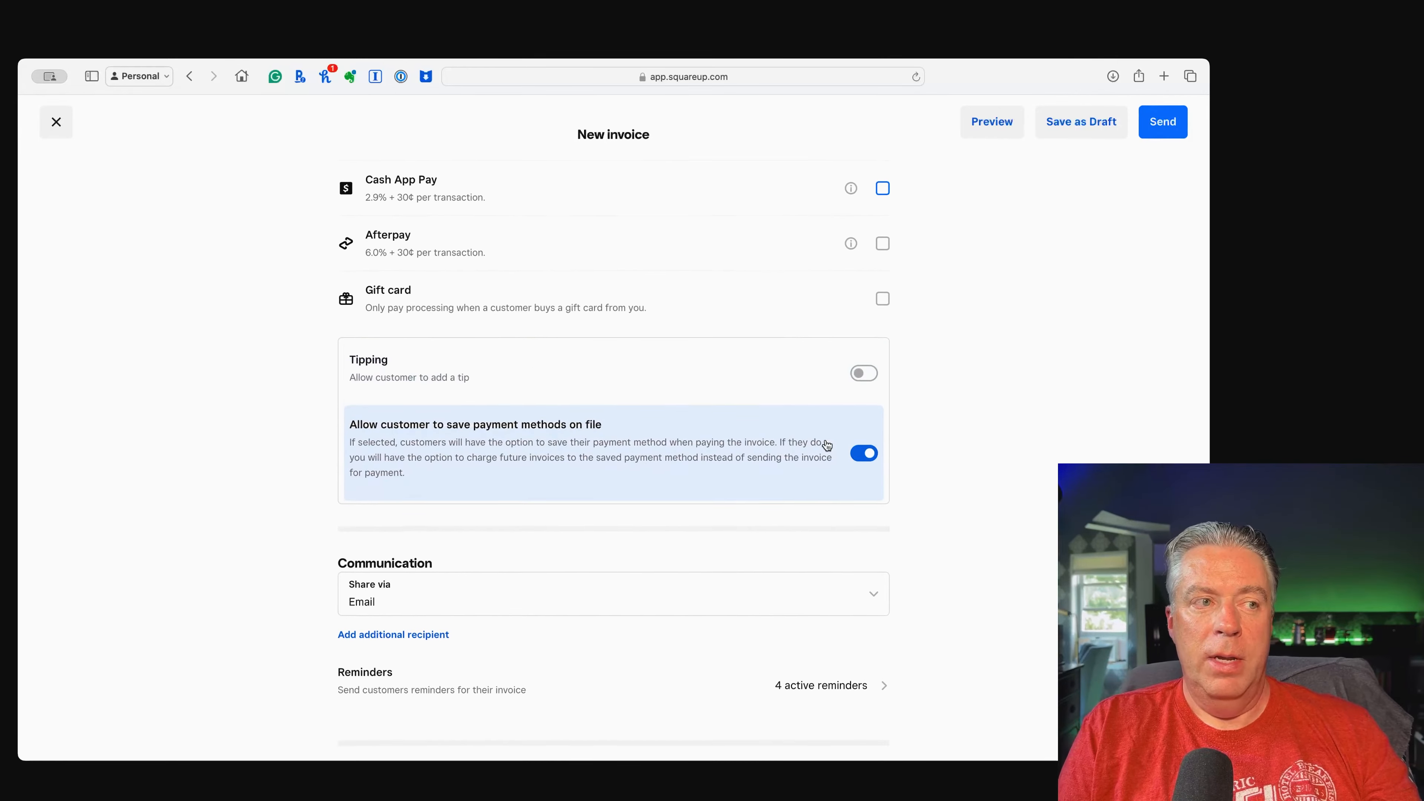
scroll(827, 445, down, 5)
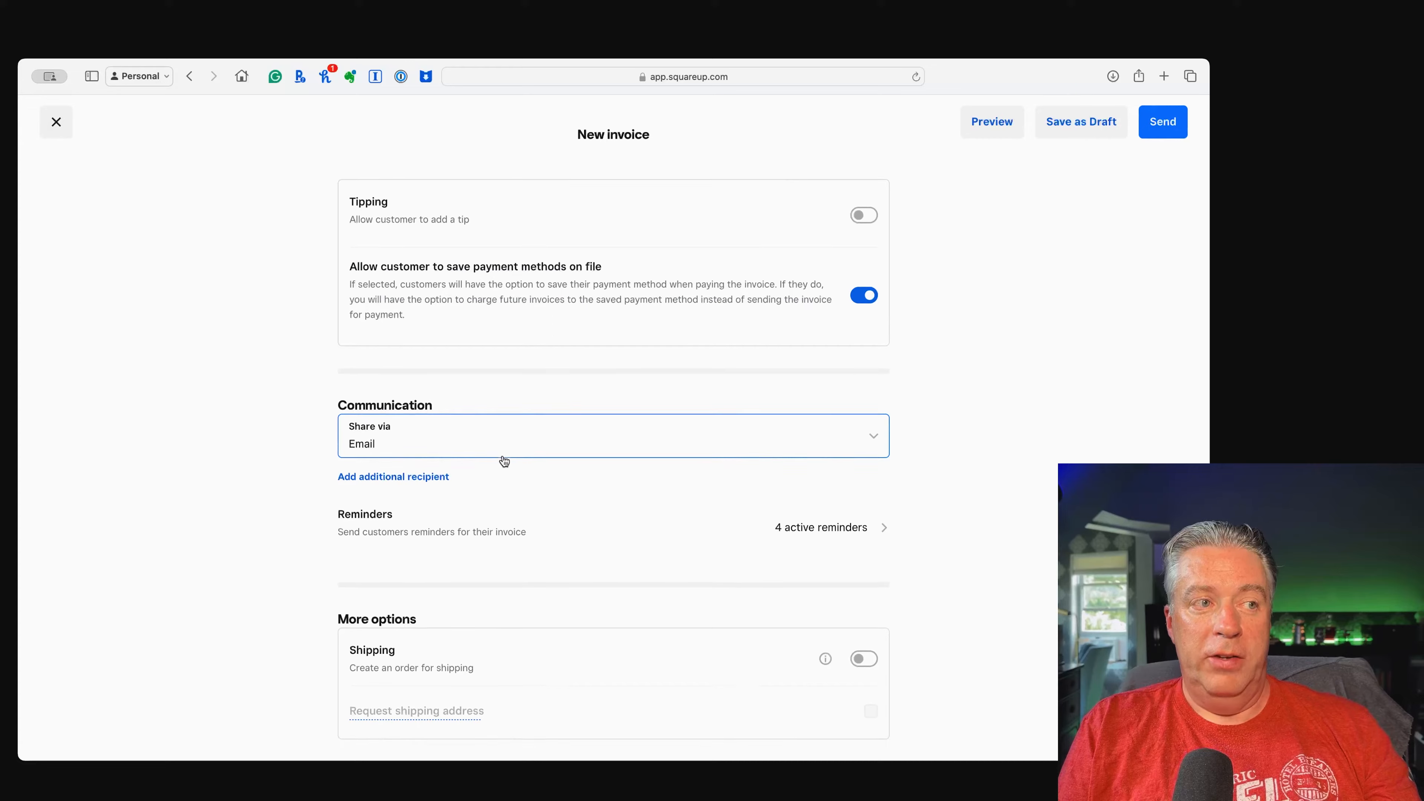
scroll(504, 461, down, 1)
click(877, 421)
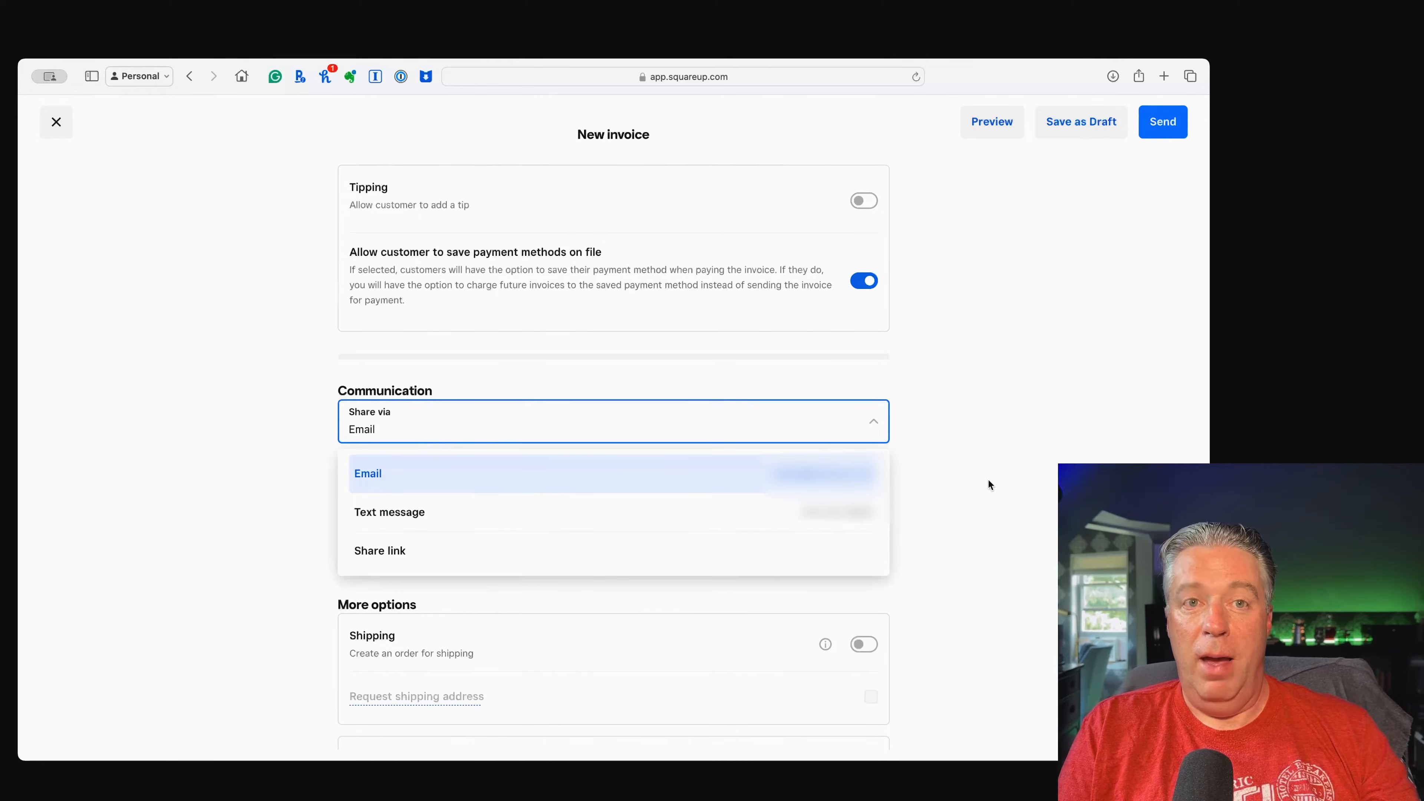
click(978, 479)
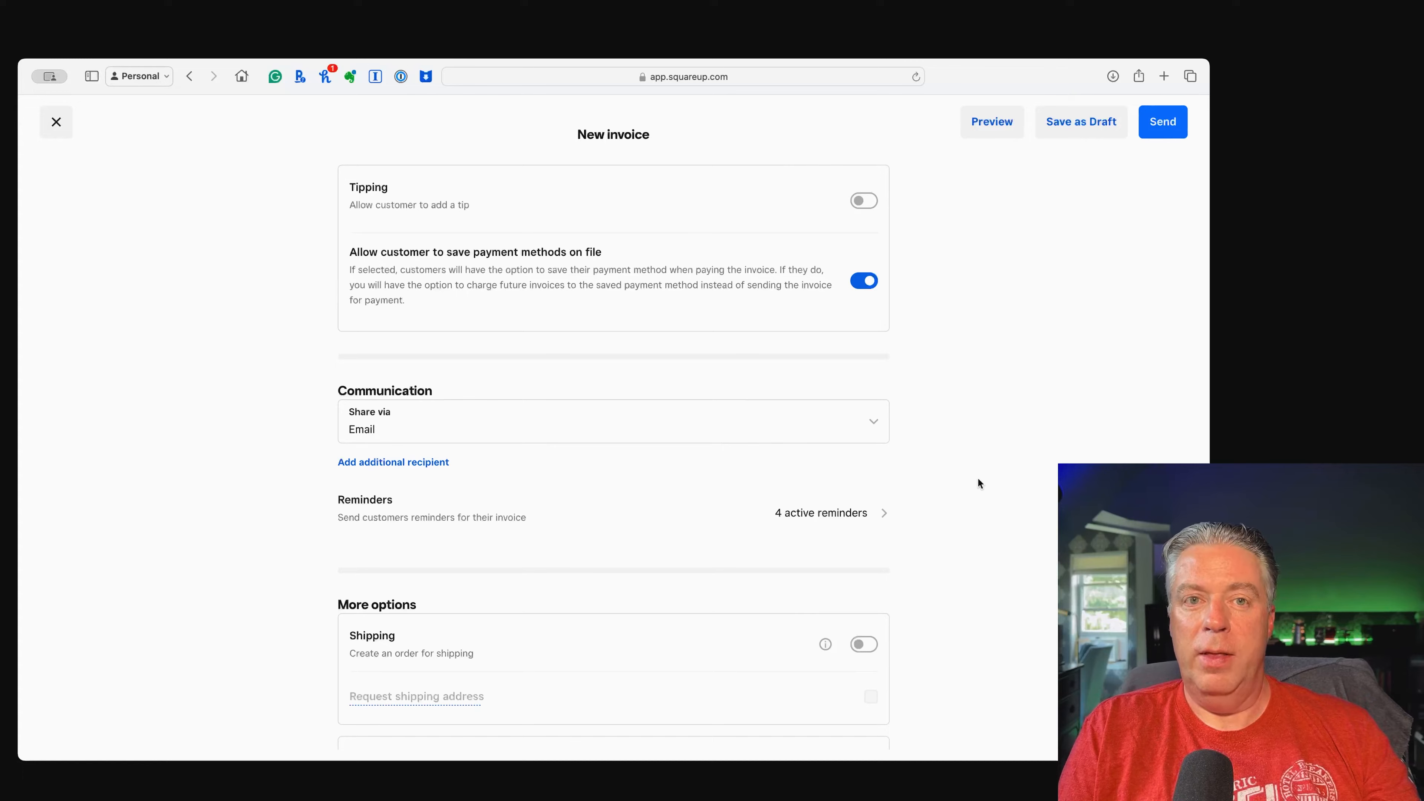
Examine the invoice's payment reminder schedule and leave it without saving changes
scroll(950, 493, down, 2)
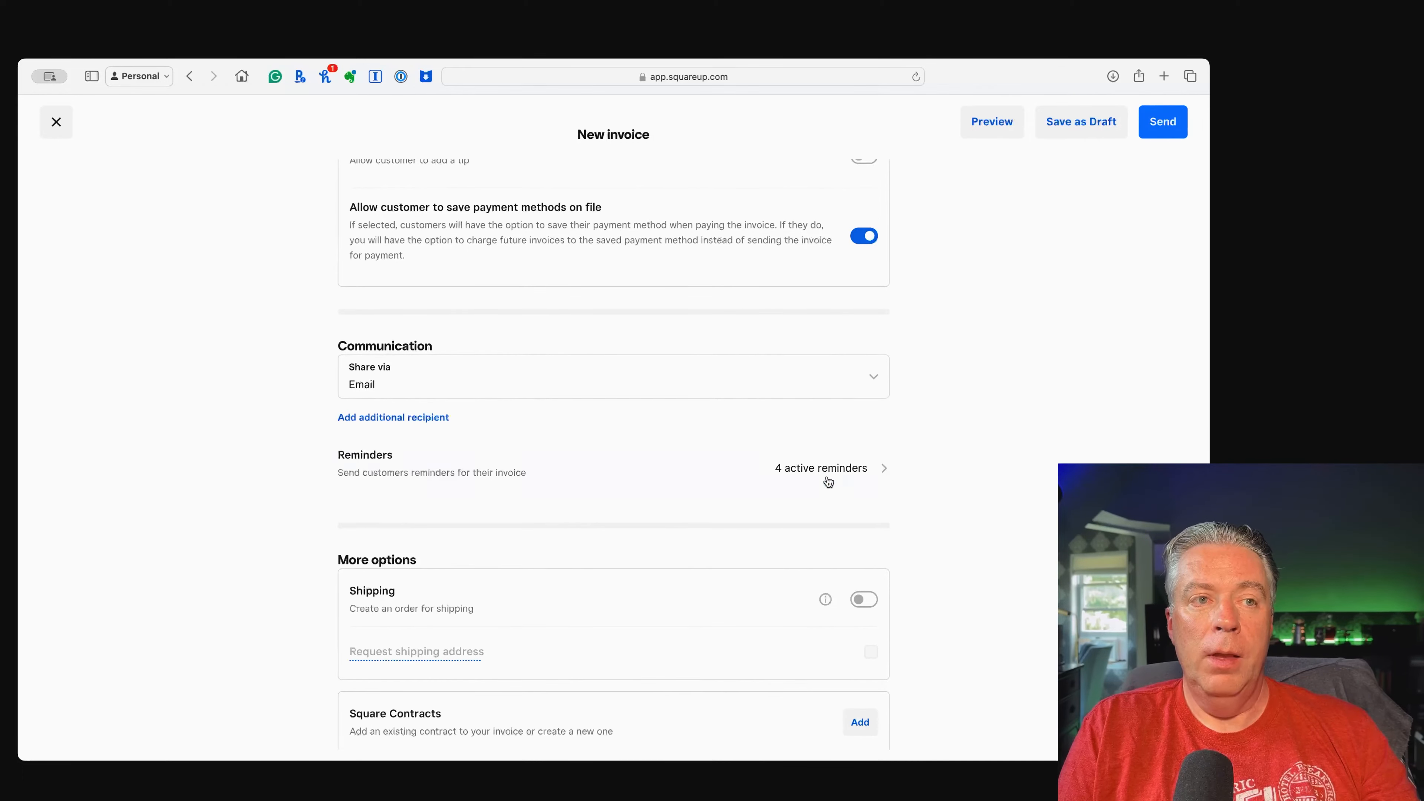
click(846, 475)
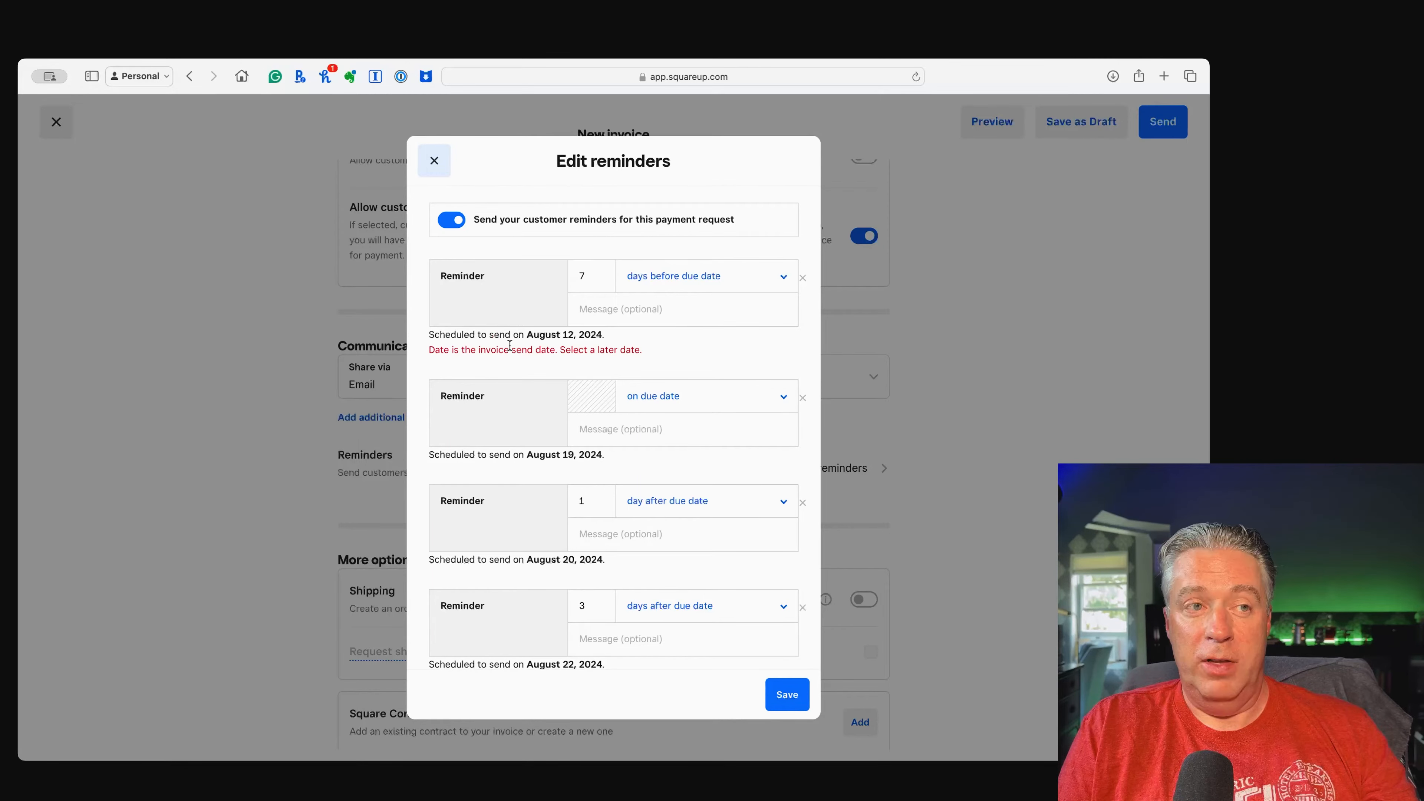
click(434, 161)
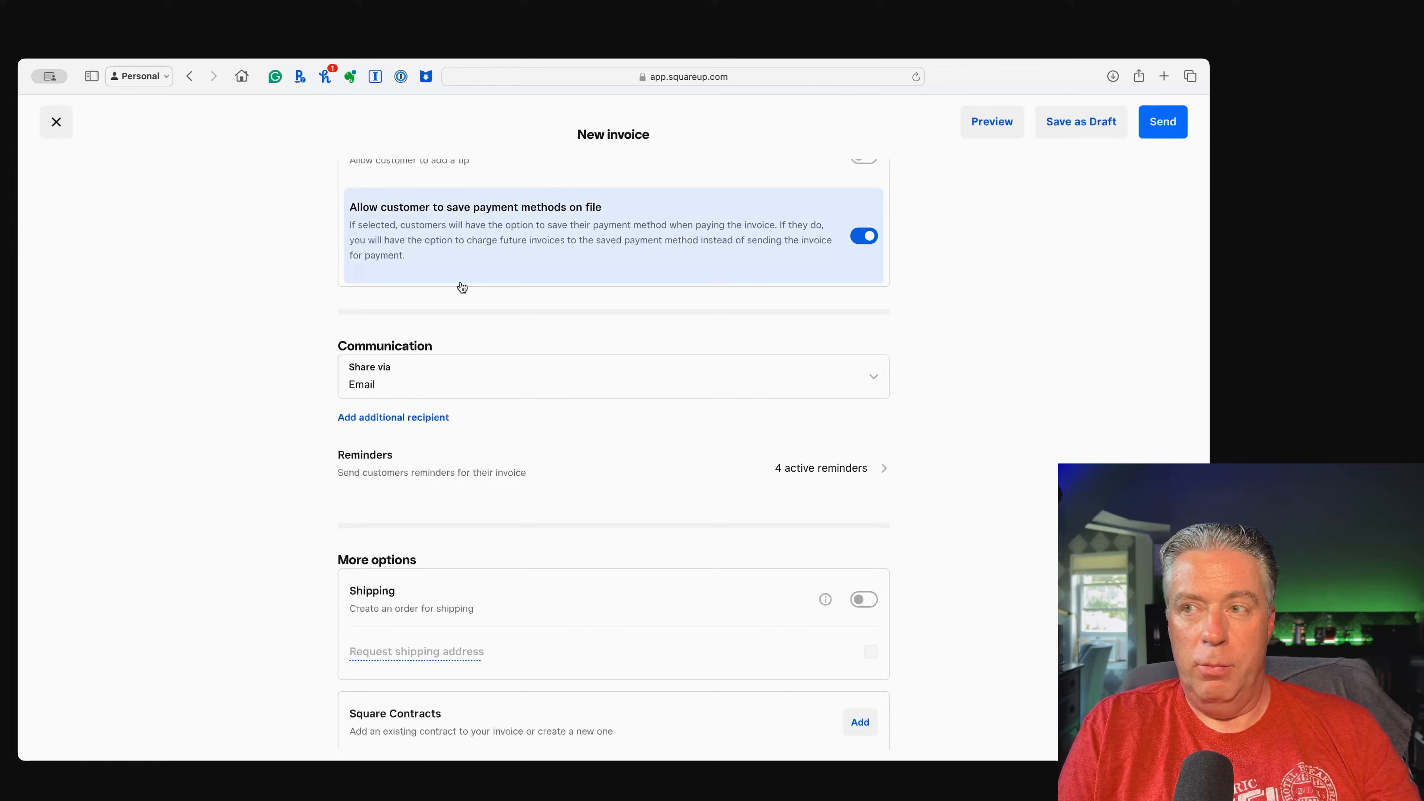
Review the shipping, Square Contracts, attachments and custom fields options, and recheck the invoice's line items and details
scroll(529, 308, down, 5)
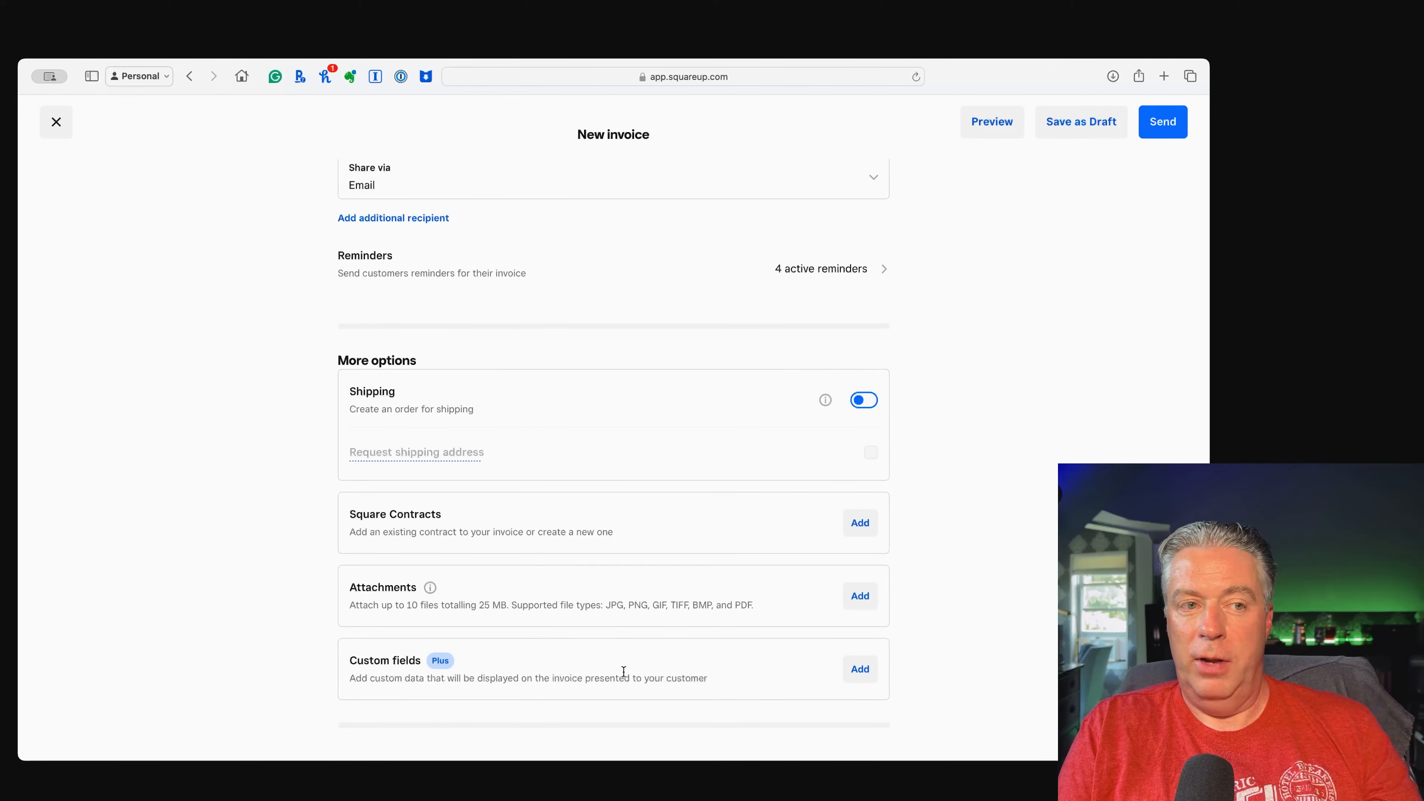
scroll(699, 587, up, 15)
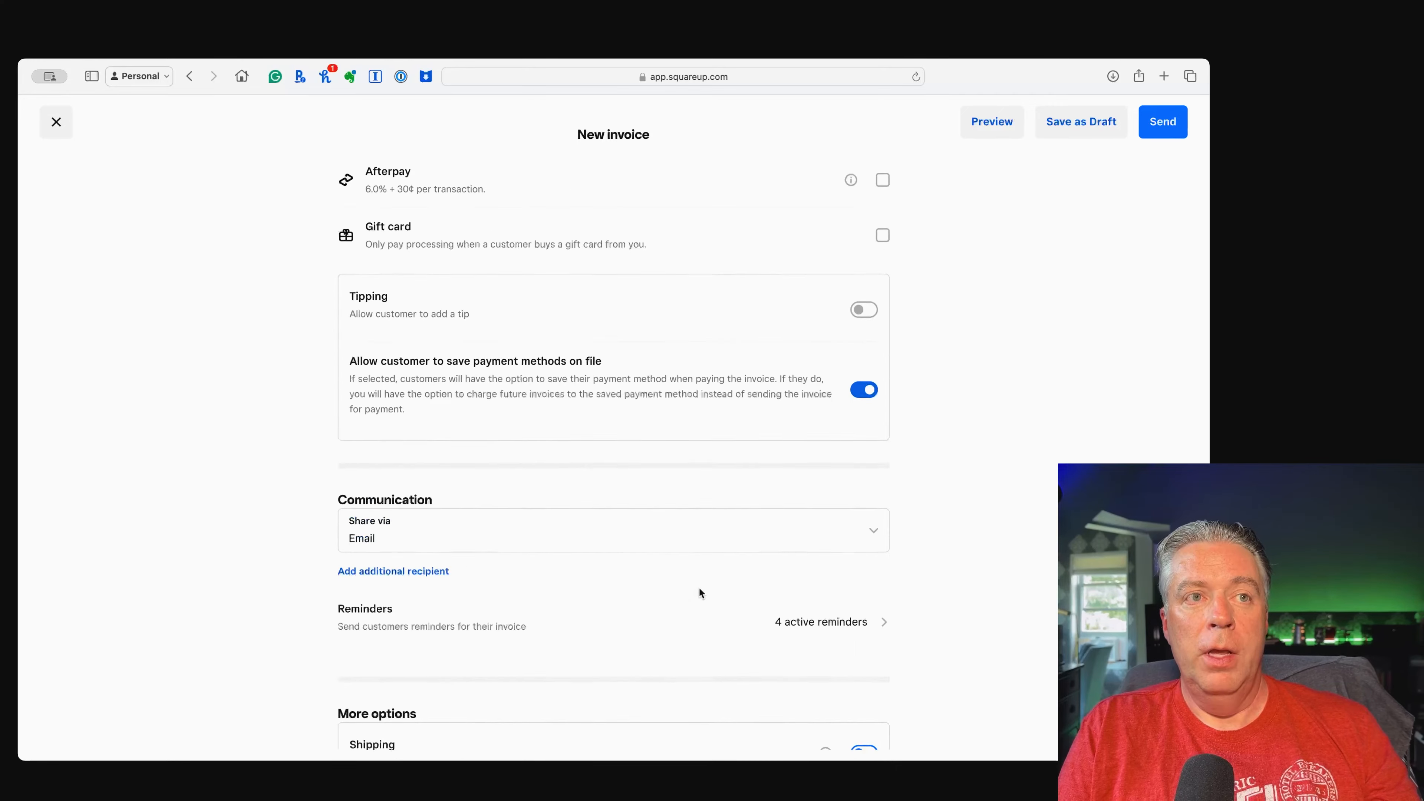
scroll(698, 587, up, 7)
scroll(699, 586, down, 6)
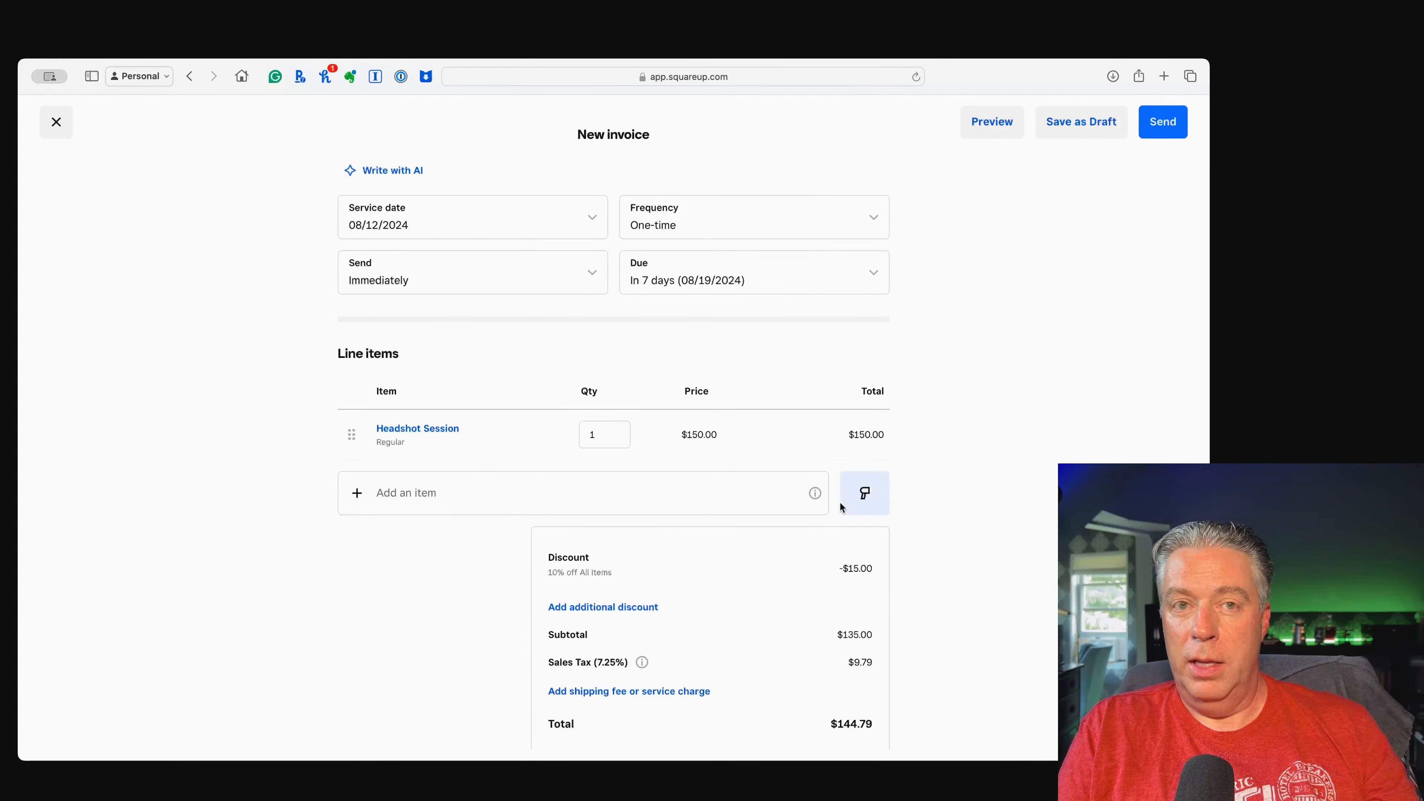
scroll(864, 487, up, 10)
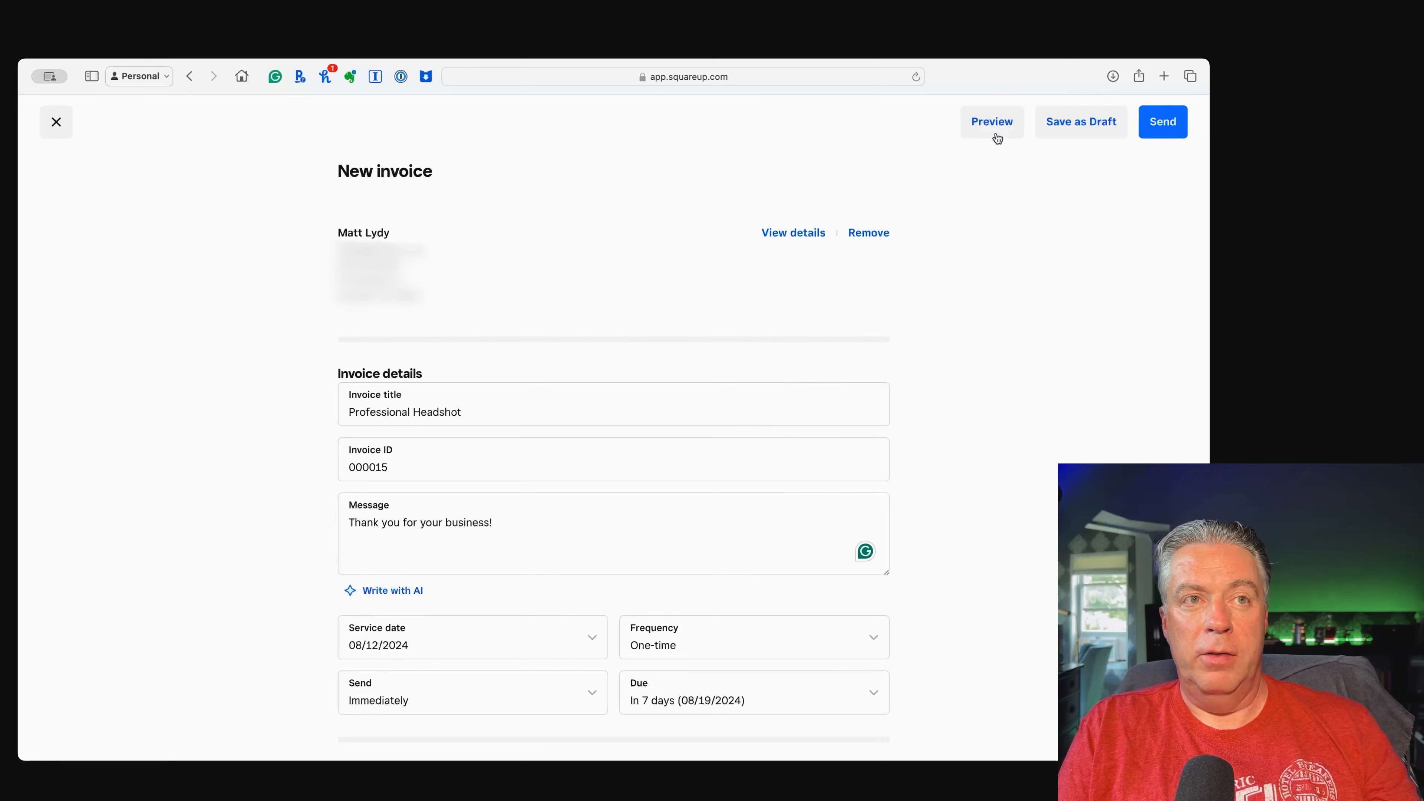
Preview the invoice as the client sees it, checking the branding, customer details, line item, discount, tax and total, and return to editing
click(987, 124)
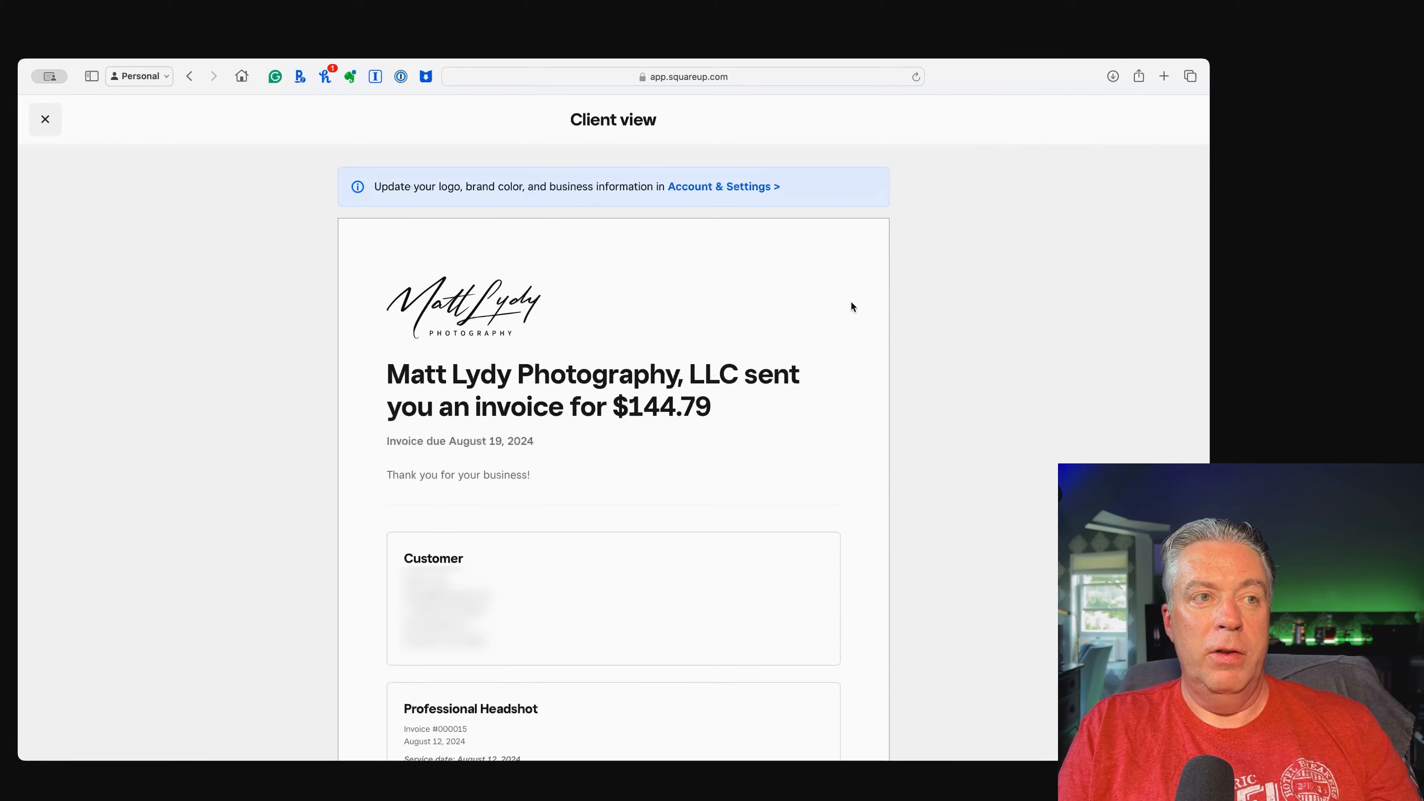
scroll(841, 321, down, 2)
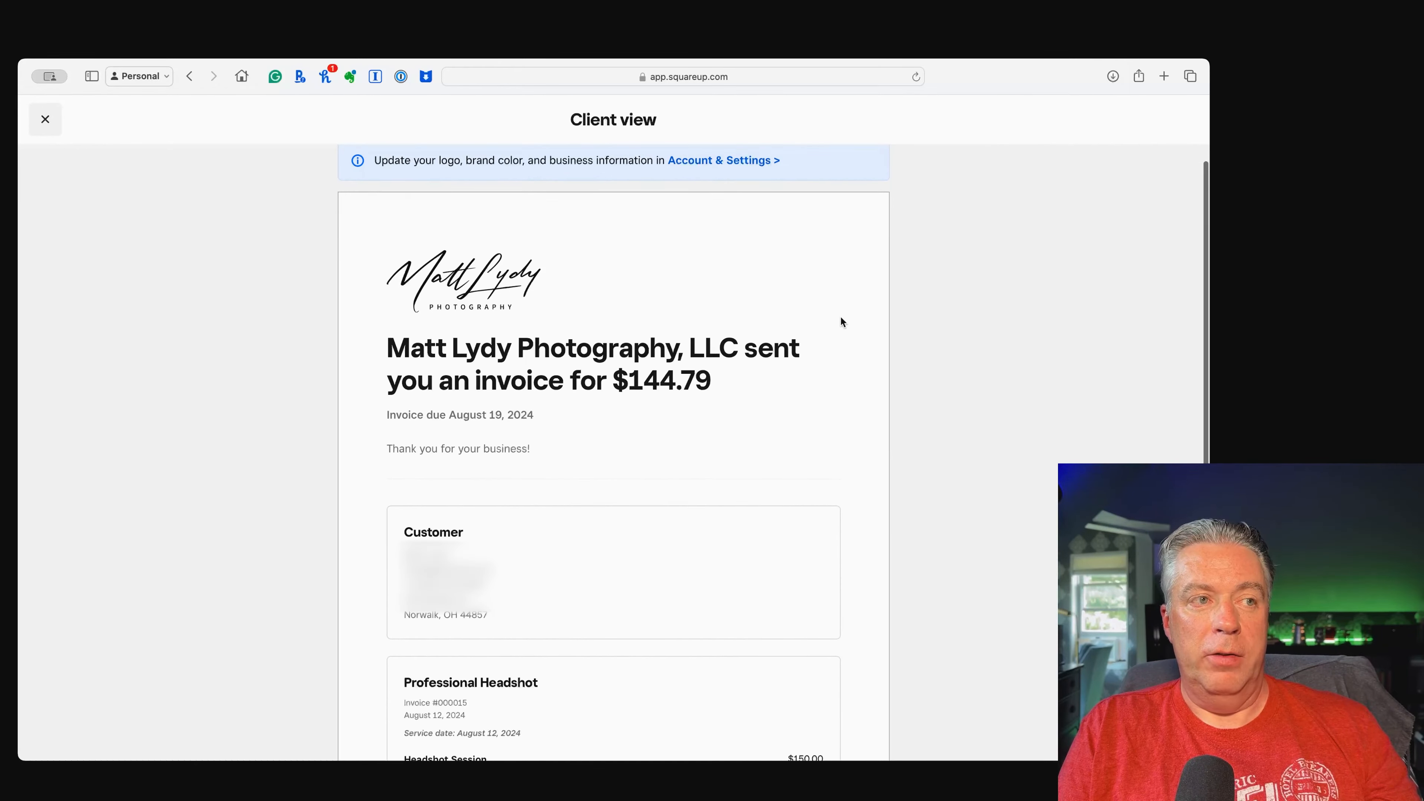
scroll(841, 322, down, 1)
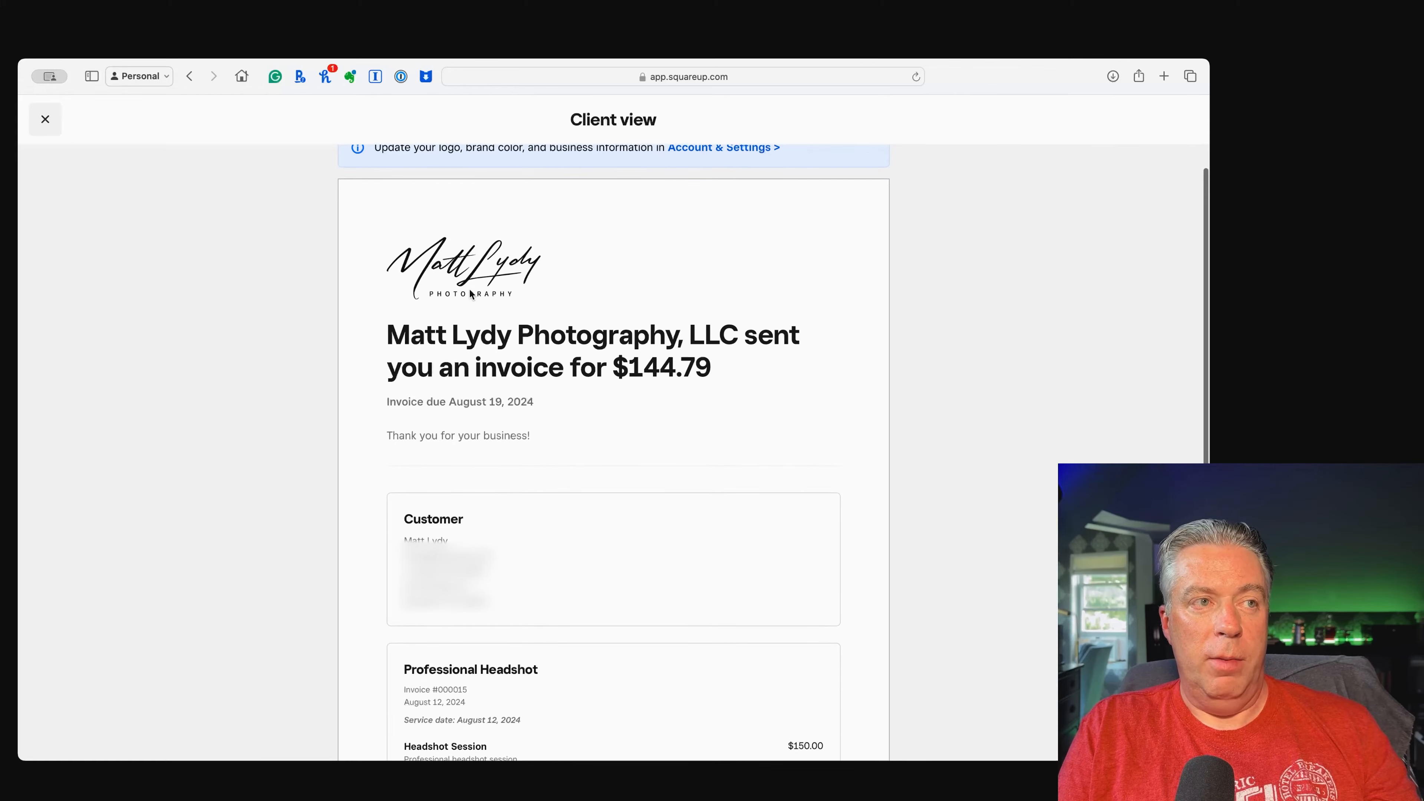
scroll(472, 293, down, 3)
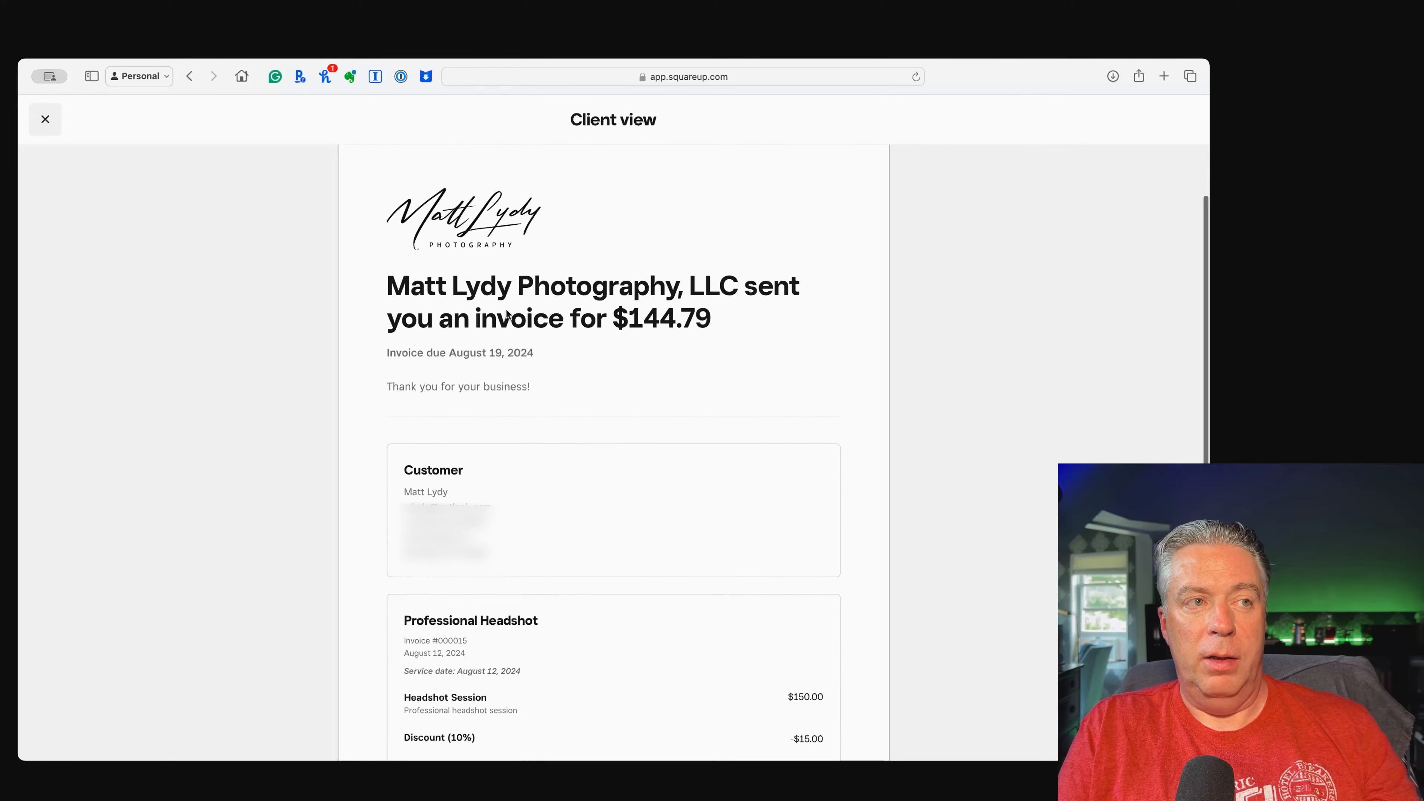
scroll(629, 311, down, 6)
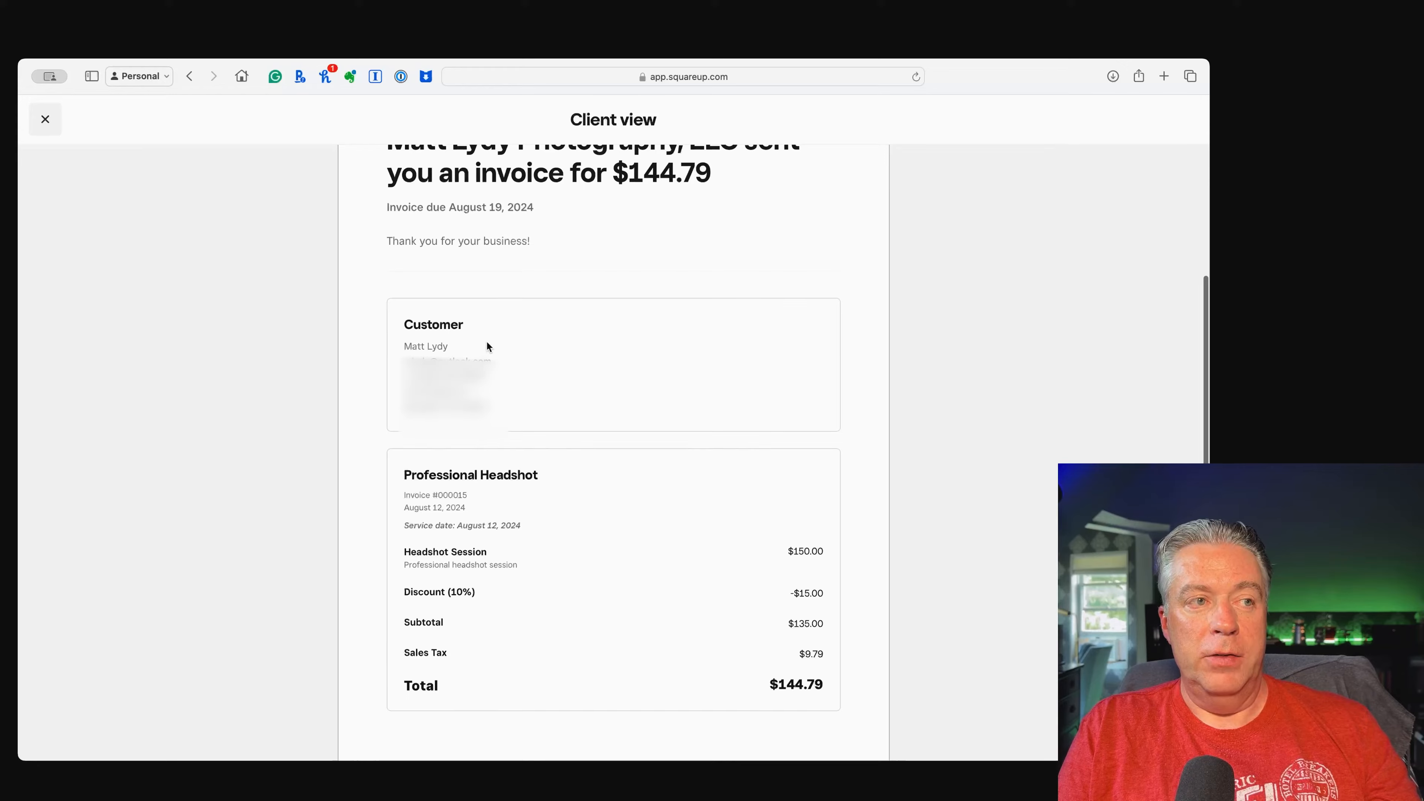
scroll(486, 347, down, 2)
scroll(486, 339, down, 5)
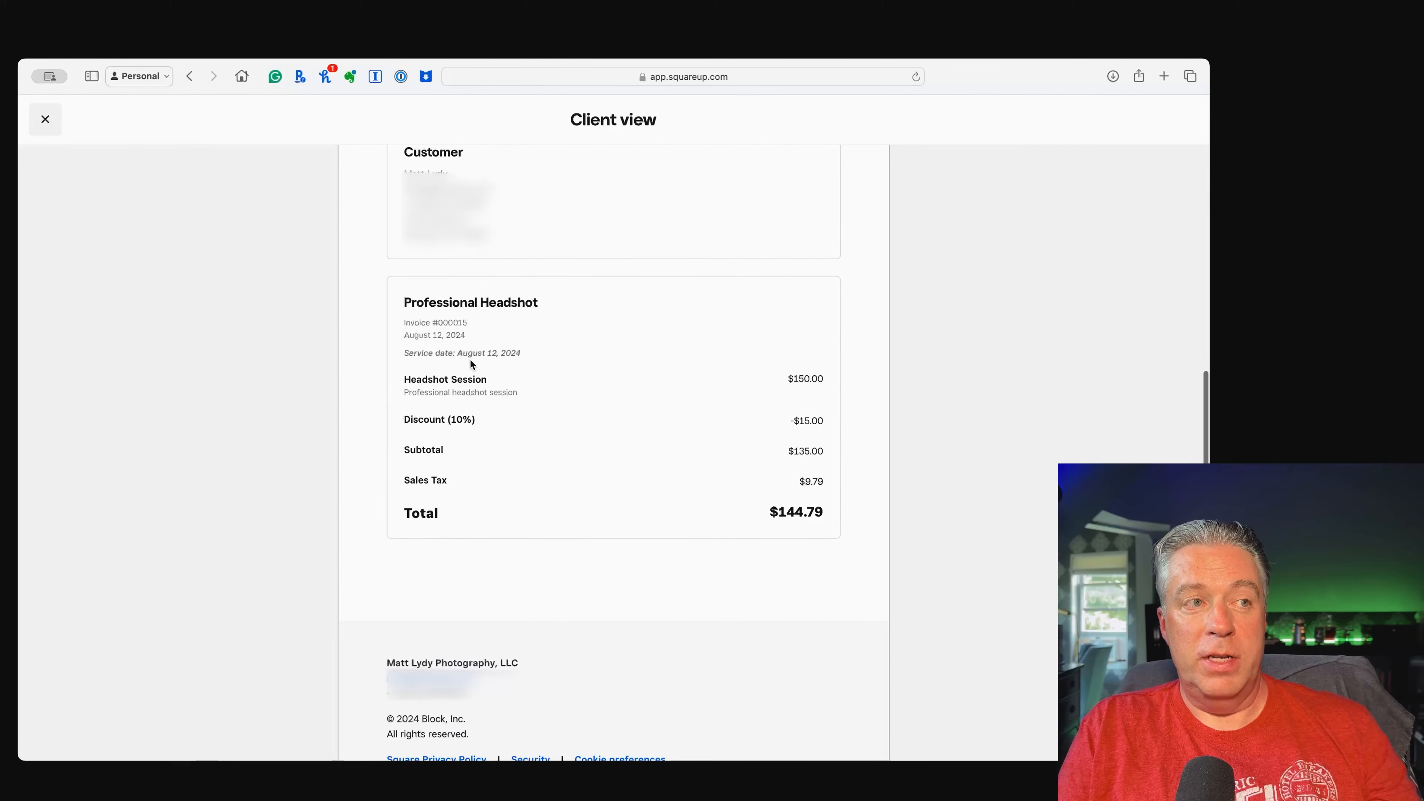
scroll(466, 365, down, 1)
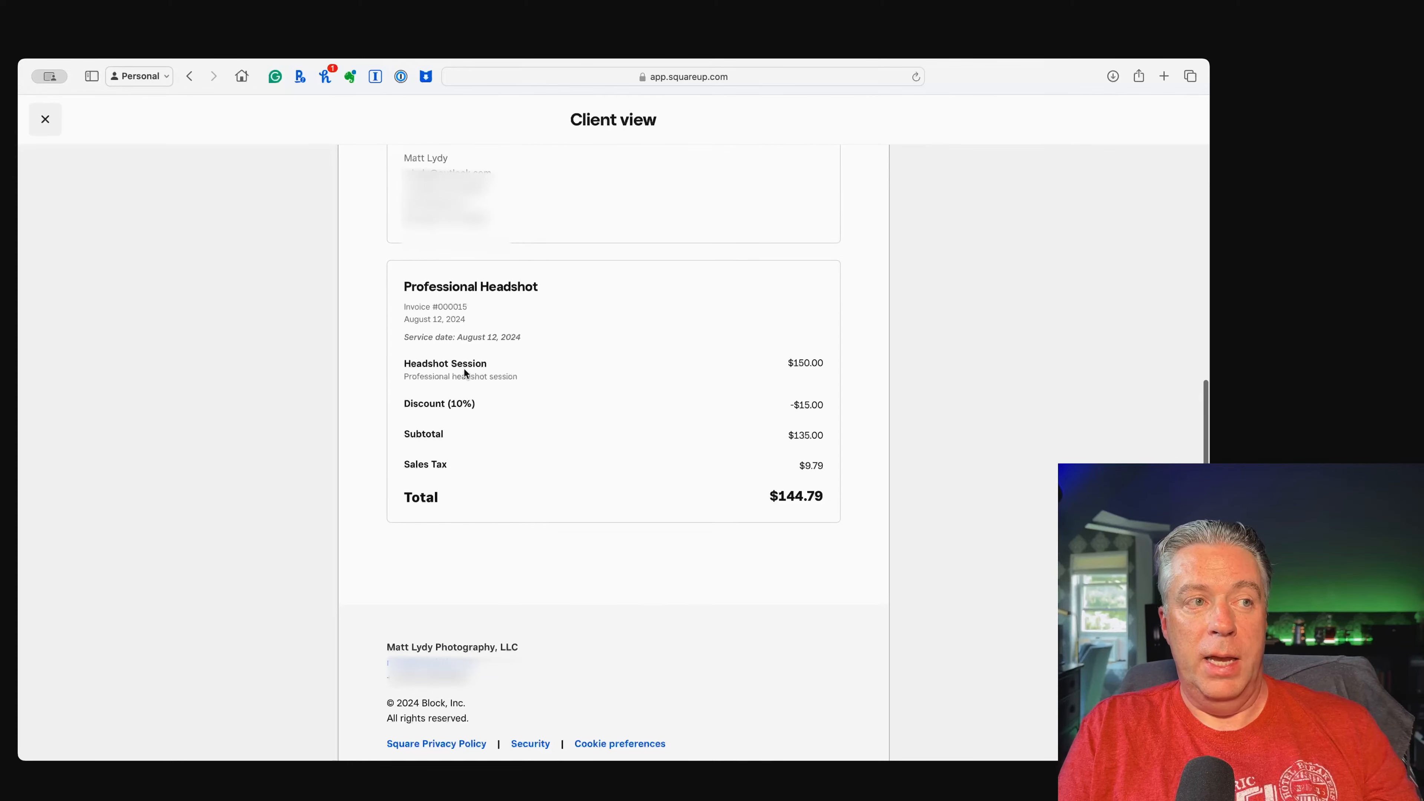
scroll(464, 371, down, 3)
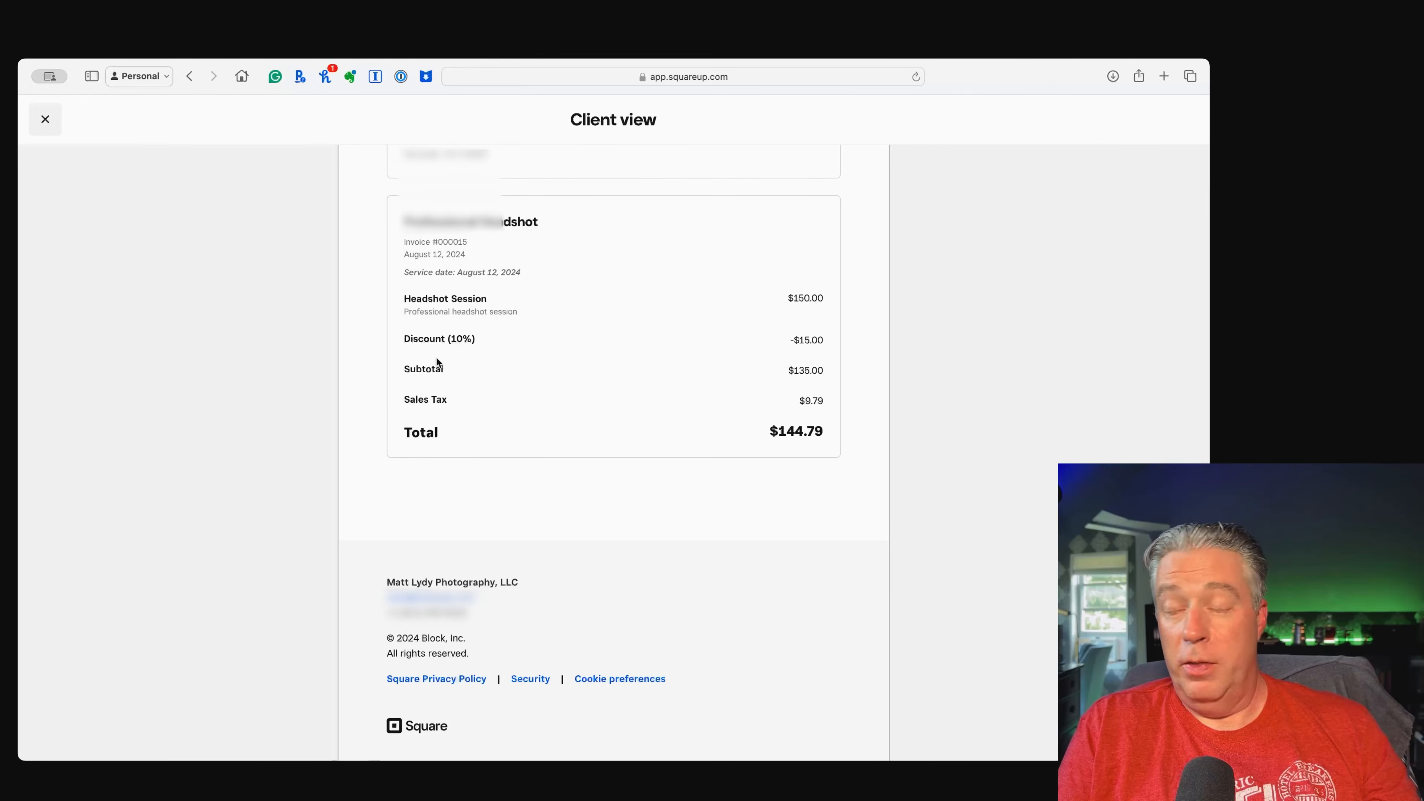
scroll(438, 362, down, 1)
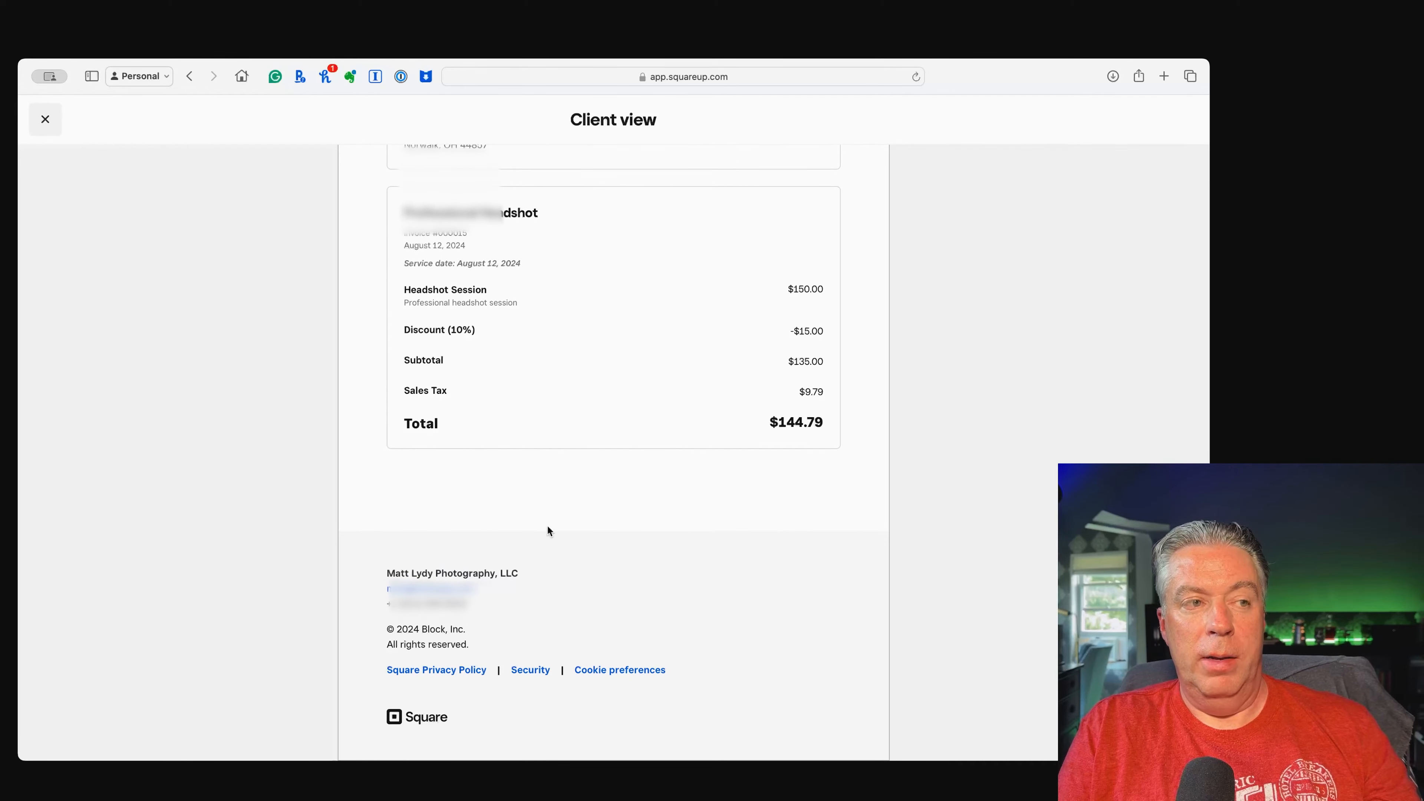
scroll(534, 511, up, 15)
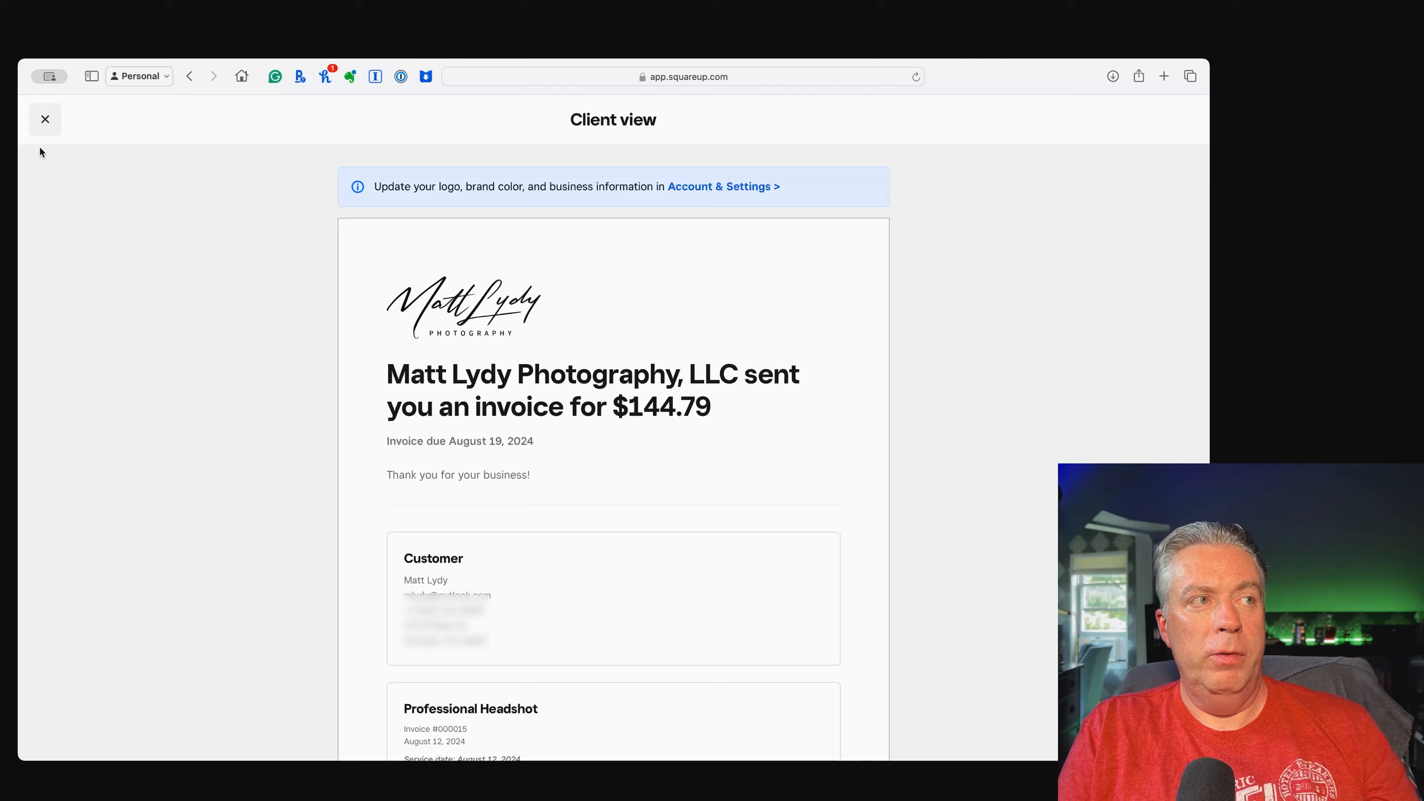
click(44, 125)
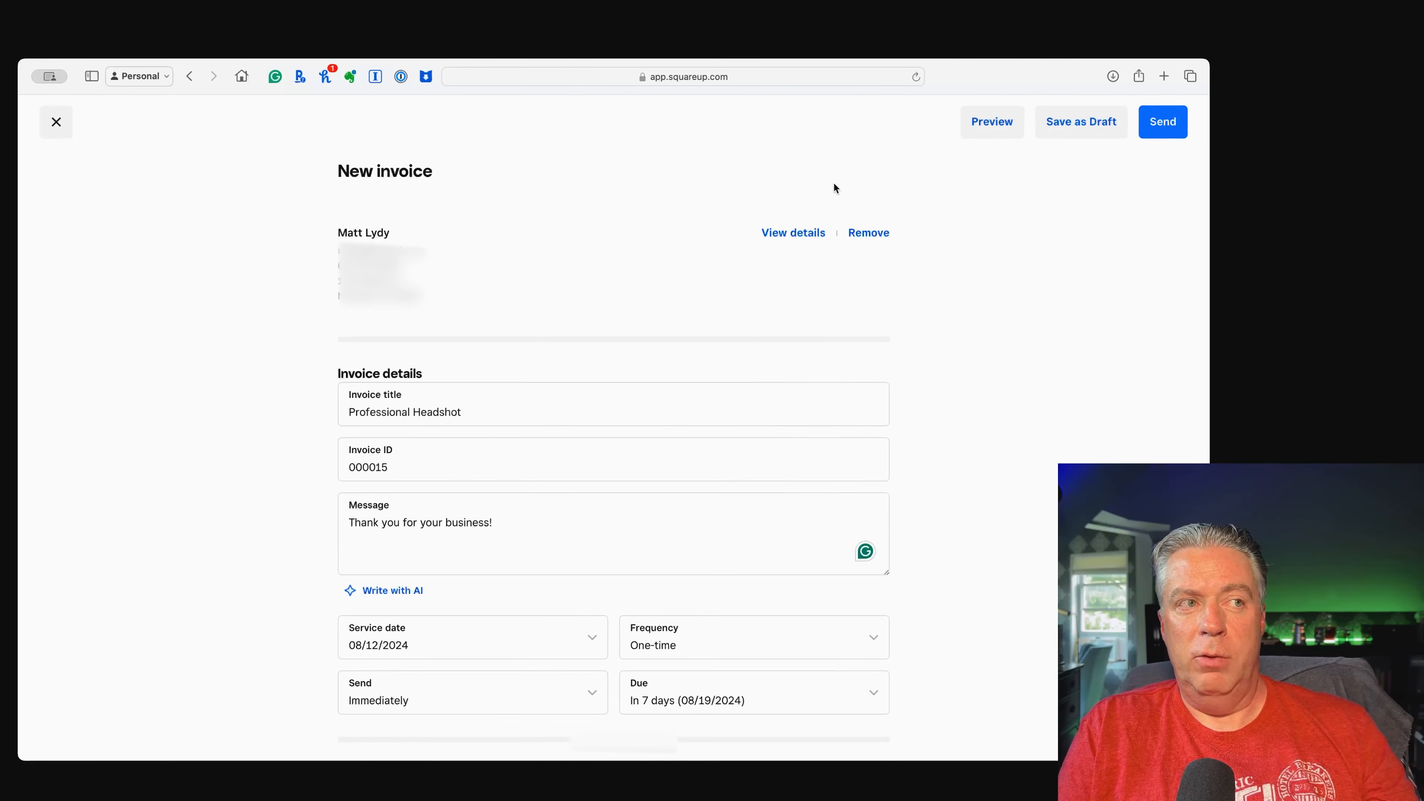
Send the Professional Headshot invoice to the customer and check its entry in the invoices list
click(1170, 124)
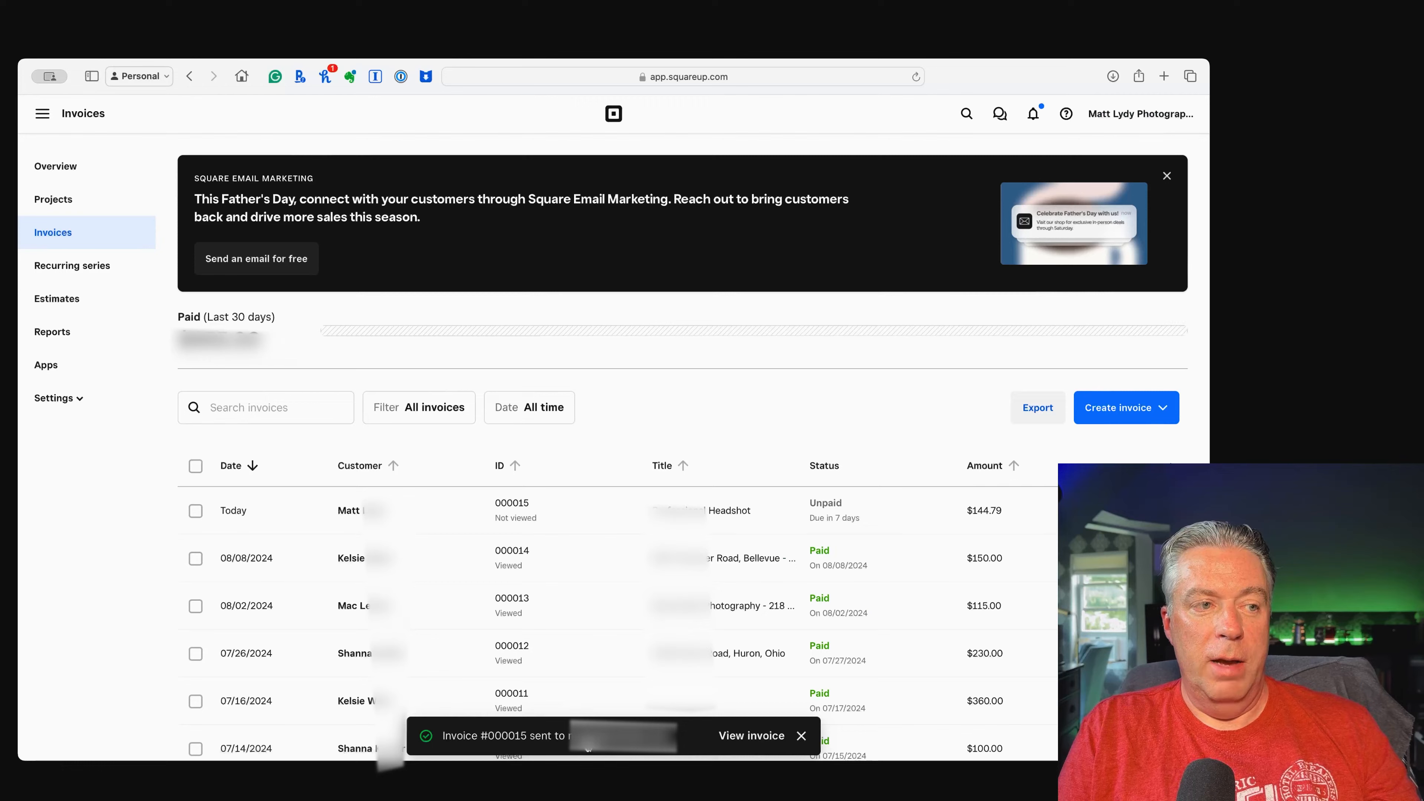
click(477, 572)
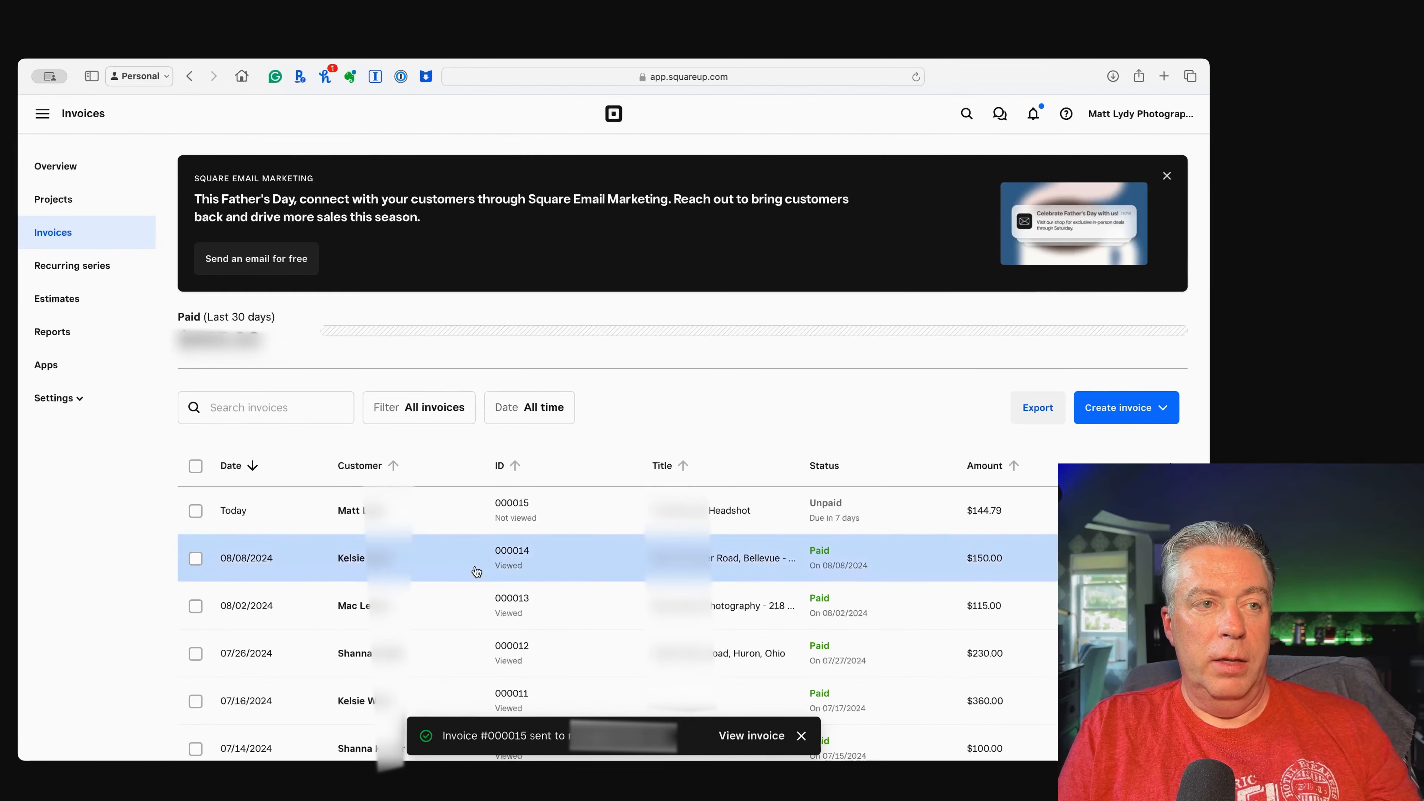
scroll(446, 545, down, 10)
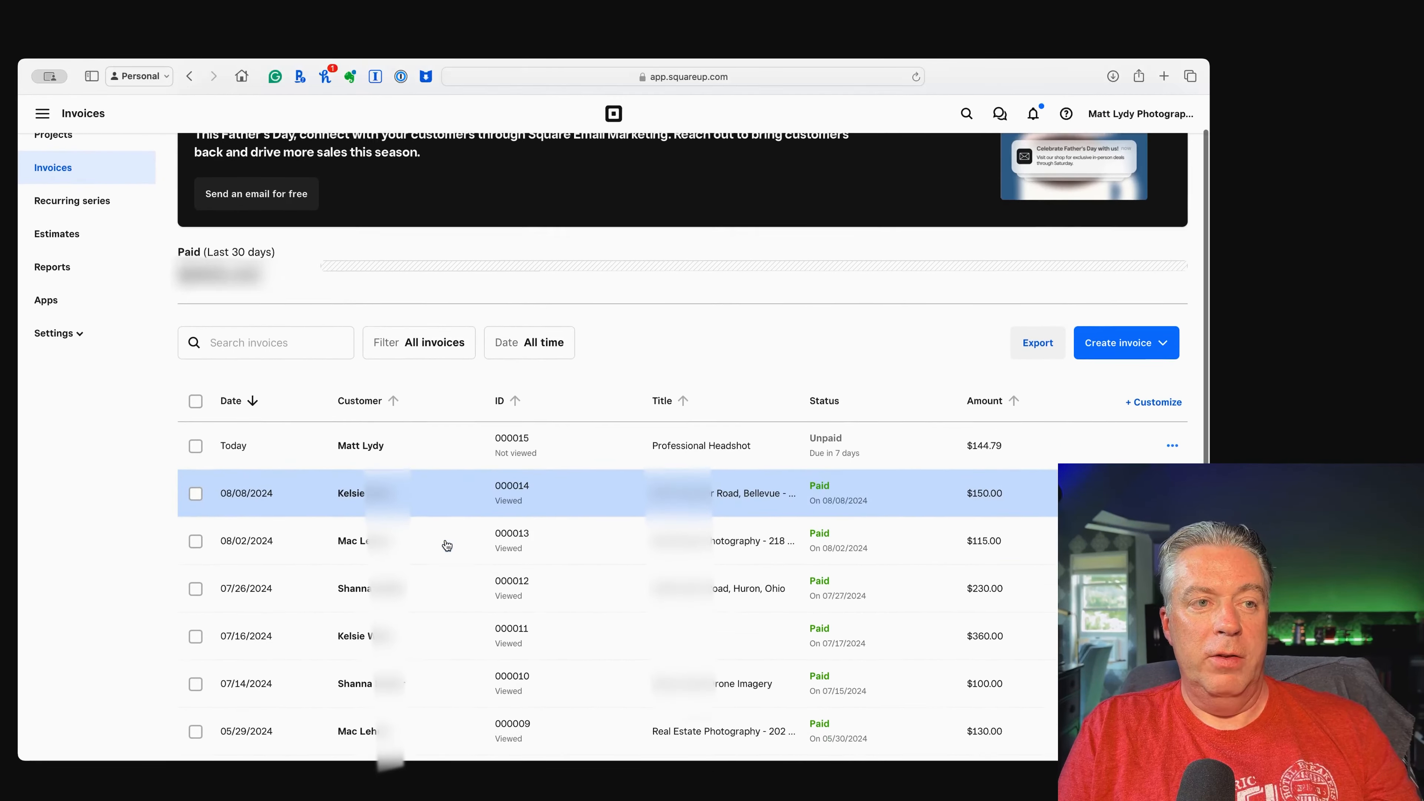
scroll(447, 545, up, 10)
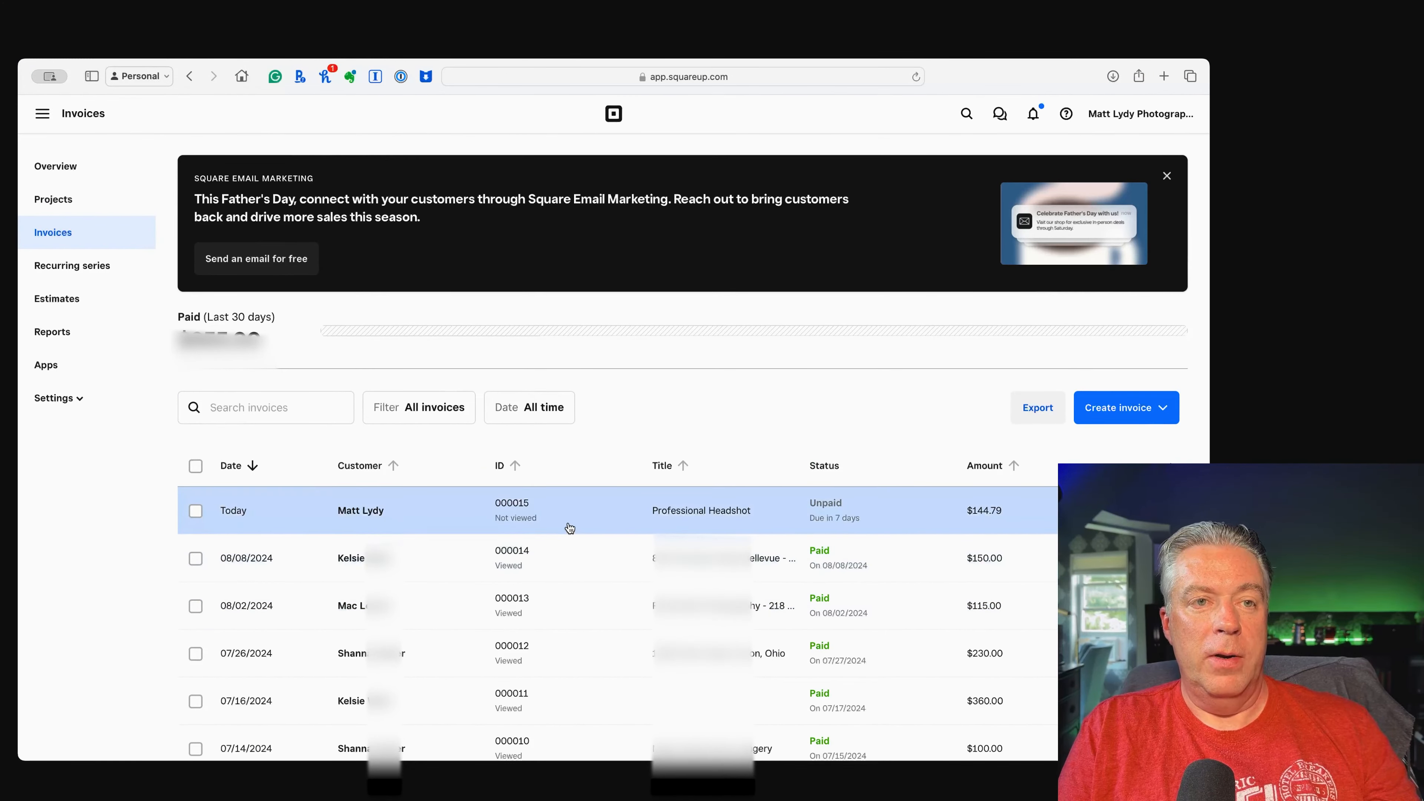
Open the sent Professional Headshot invoice and review its total, recent activity, payment options, customer details, line item and discount
click(530, 516)
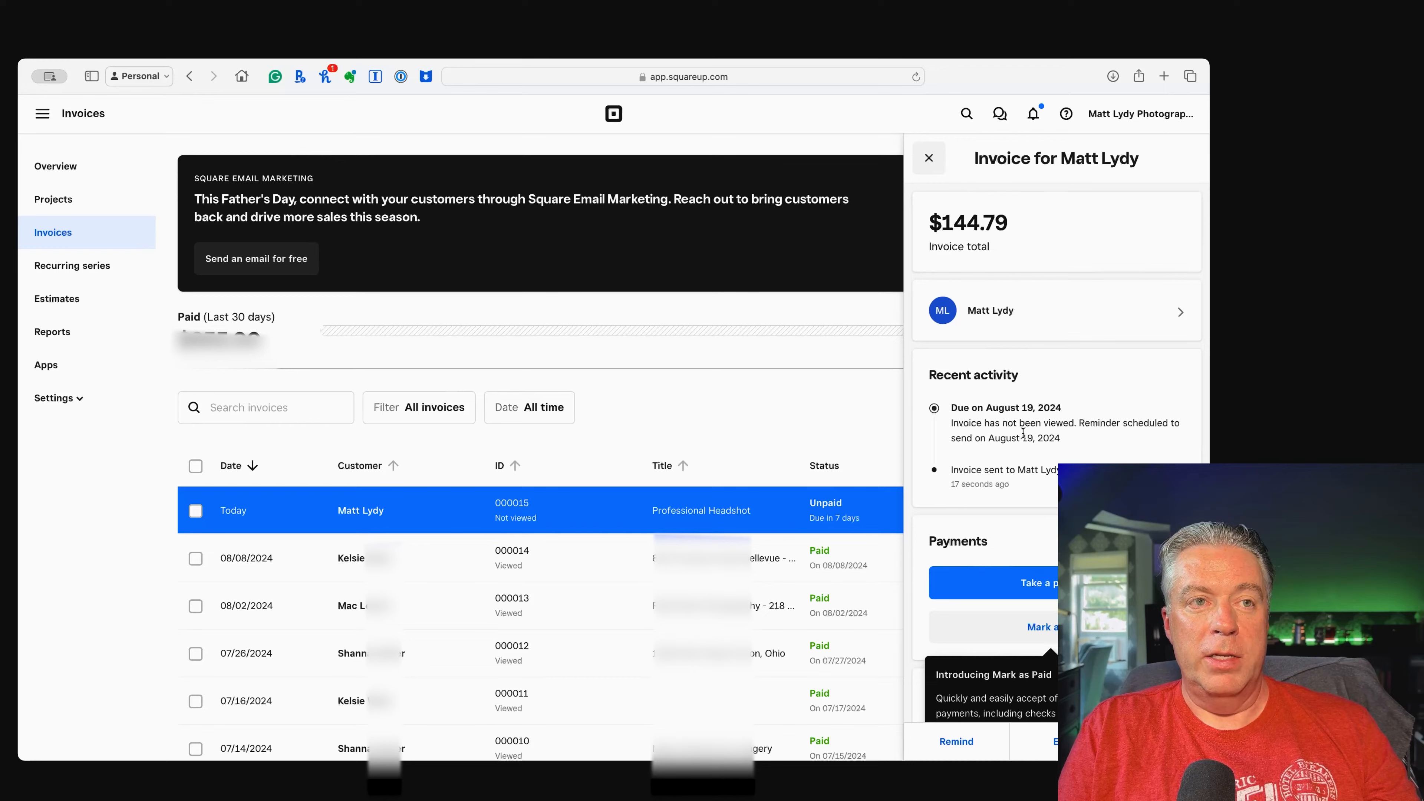
scroll(1023, 433, down, 3)
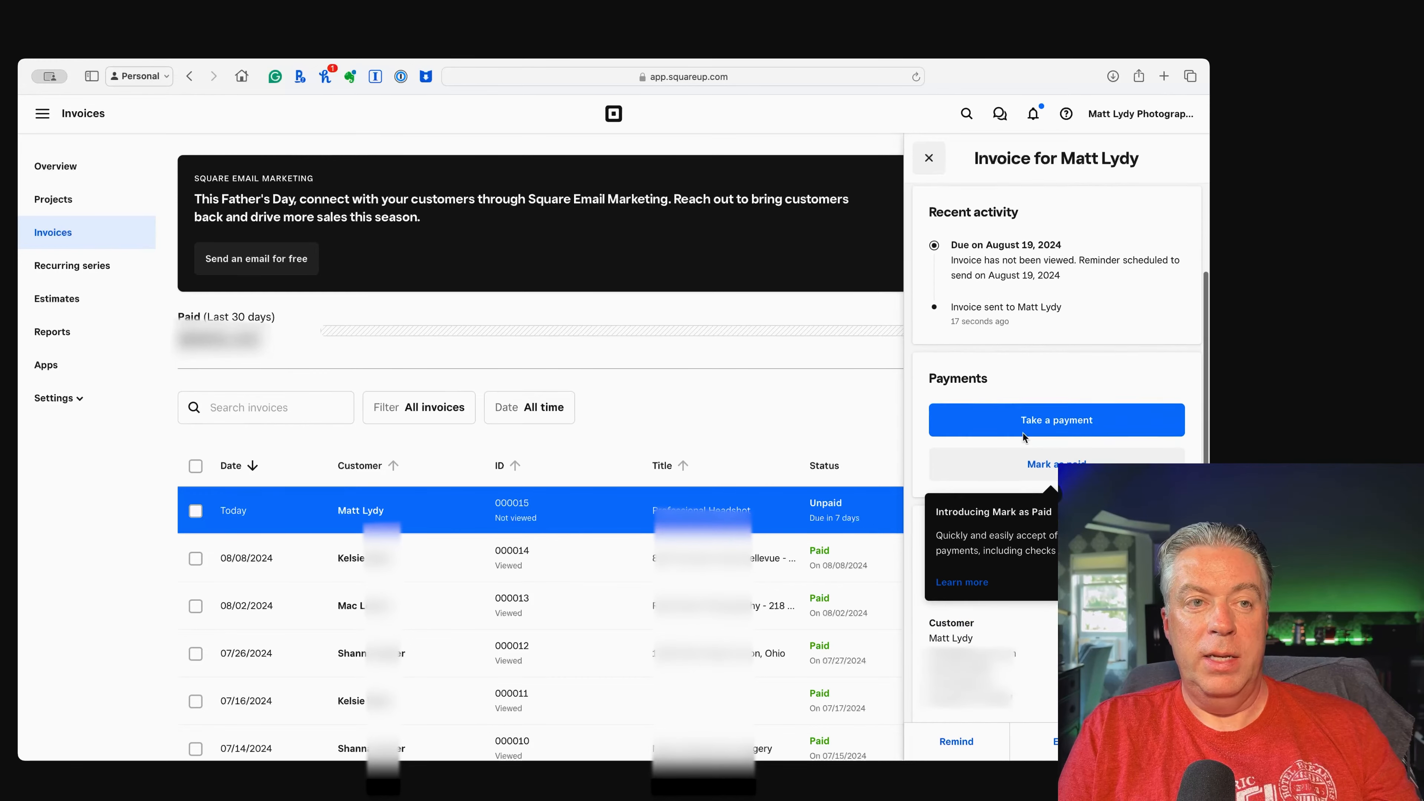
scroll(1022, 433, down, 1)
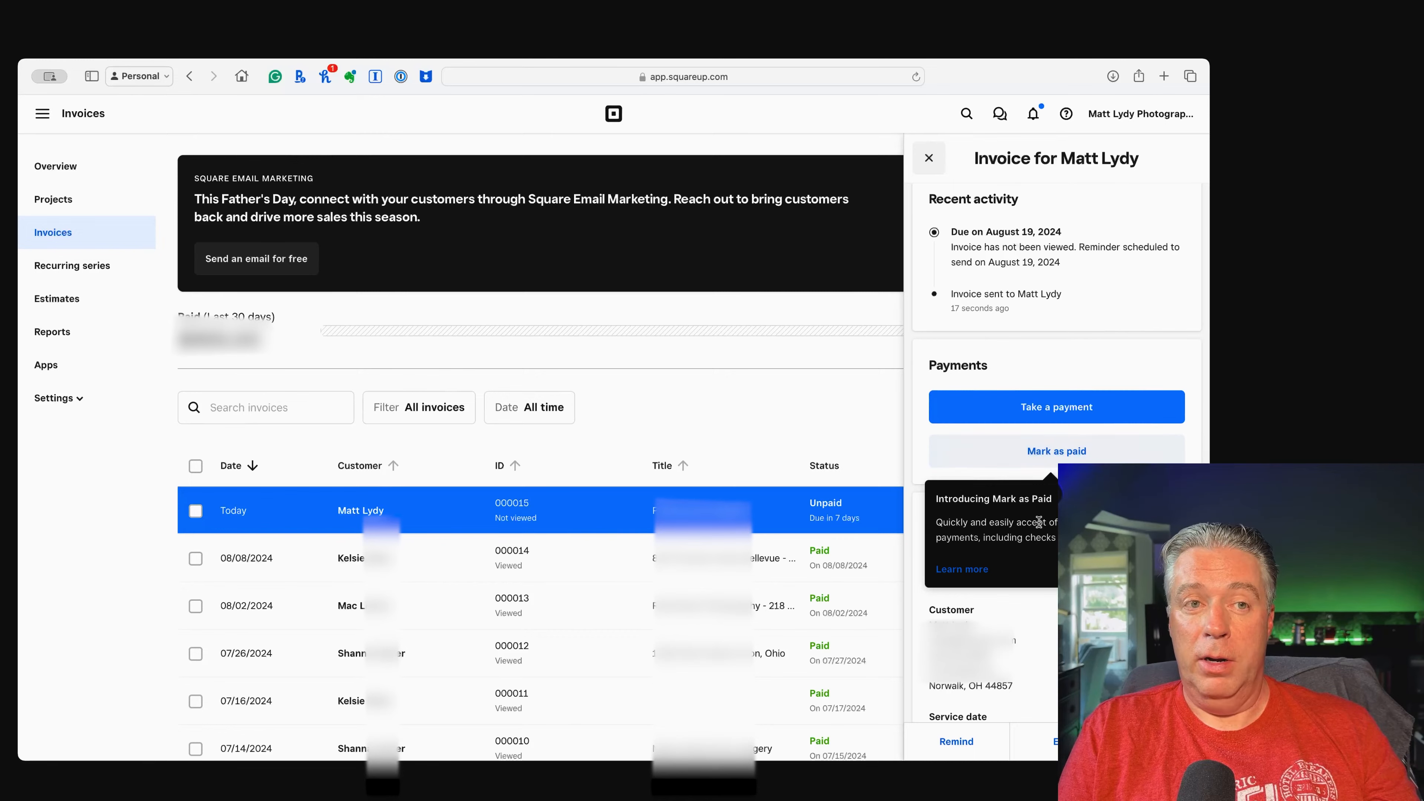
scroll(1039, 521, down, 10)
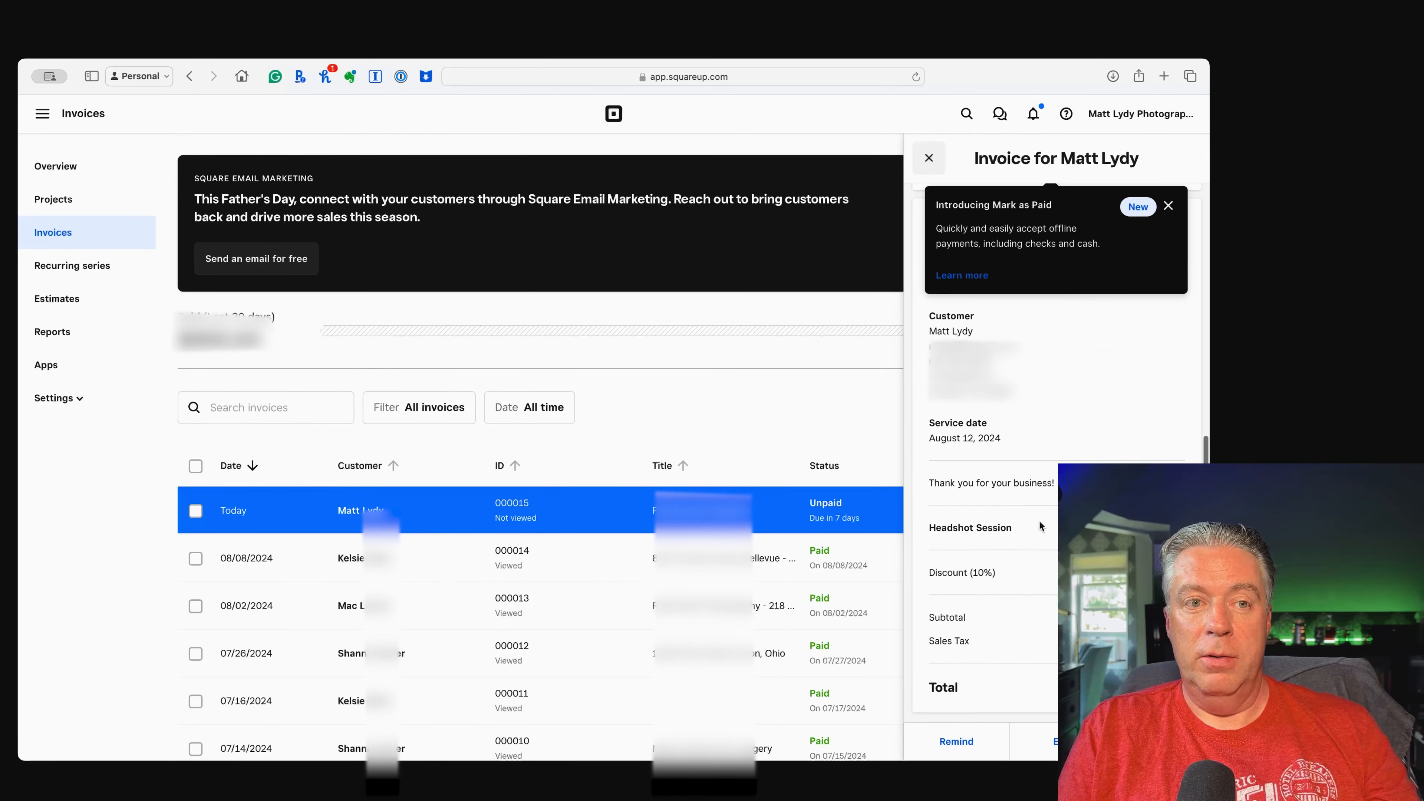
scroll(1038, 520, up, 5)
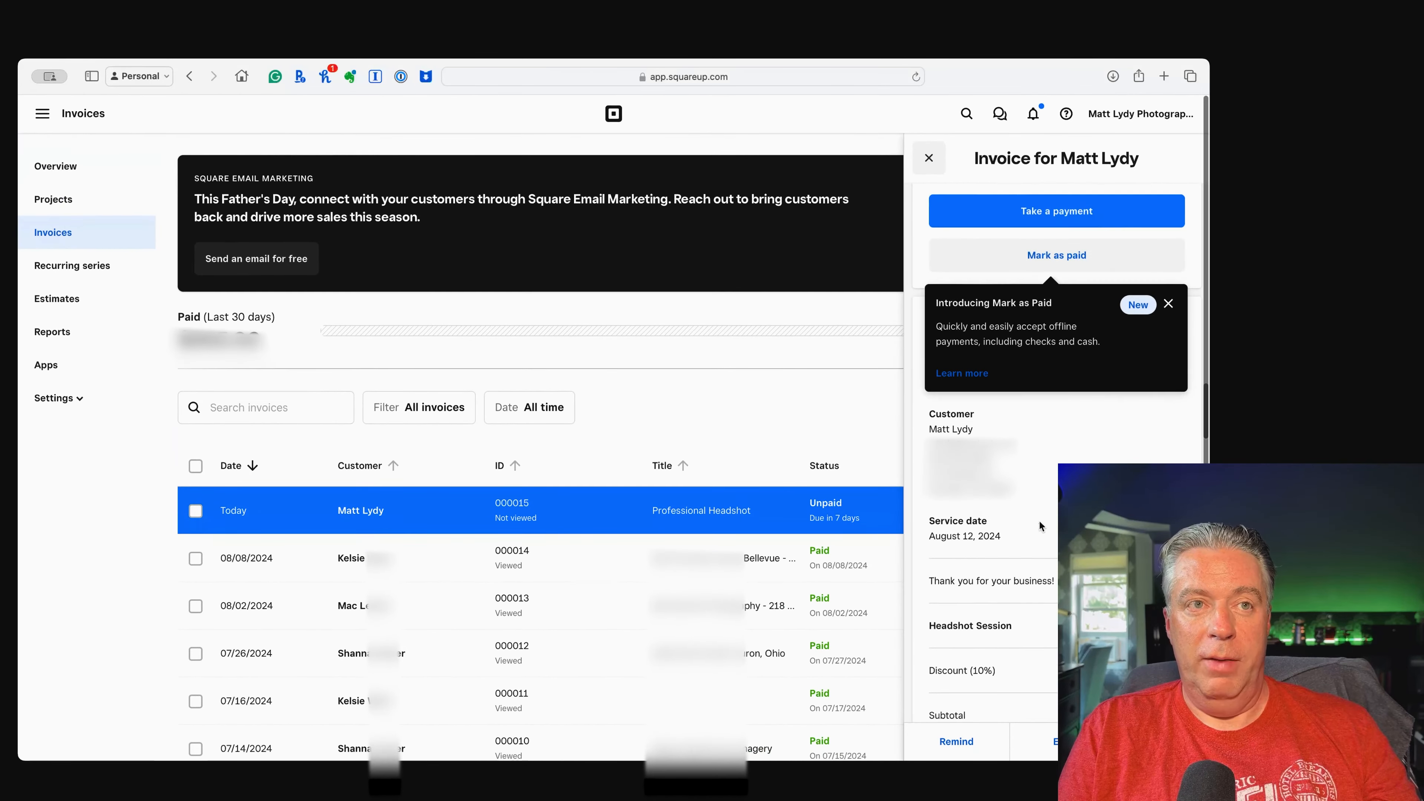
scroll(1038, 520, up, 5)
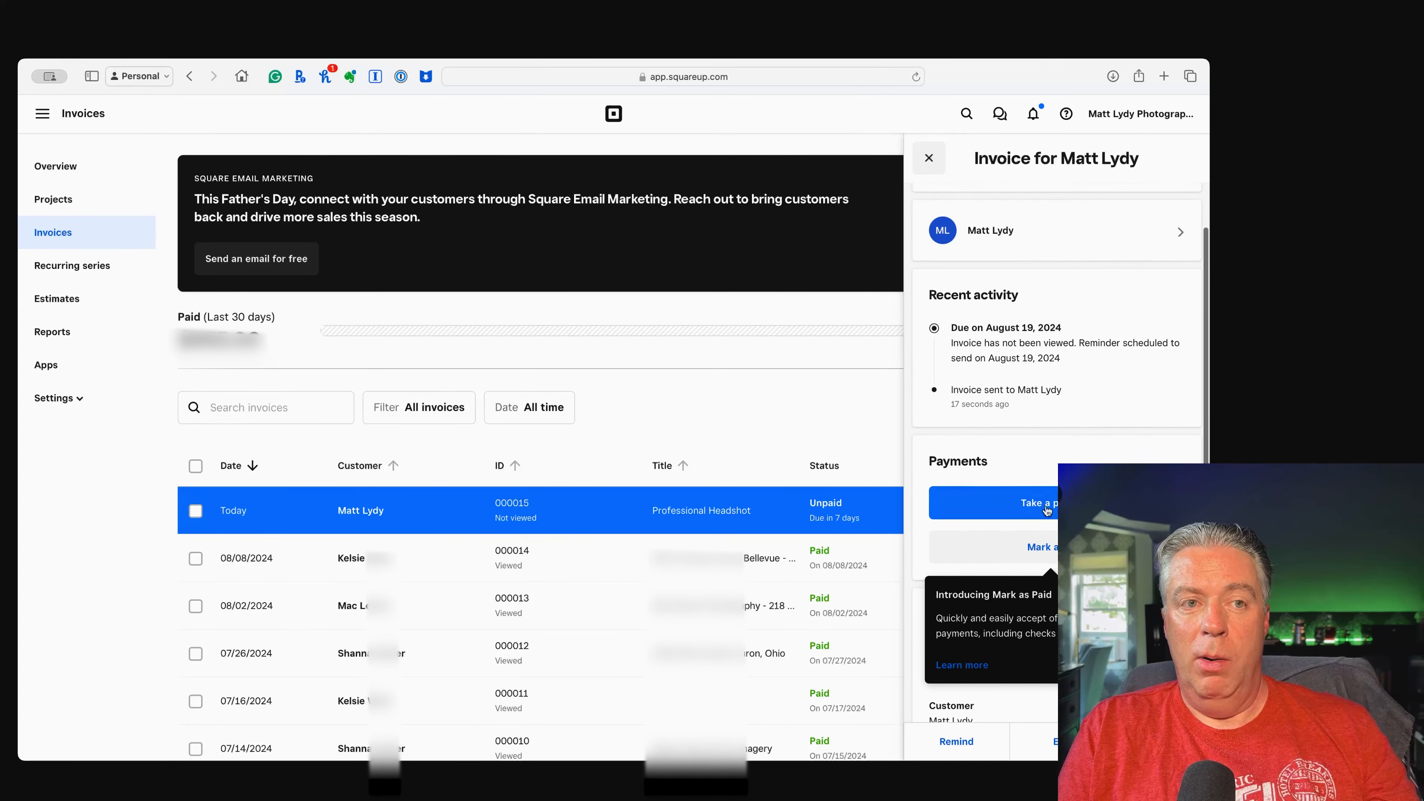
scroll(1050, 491, up, 2)
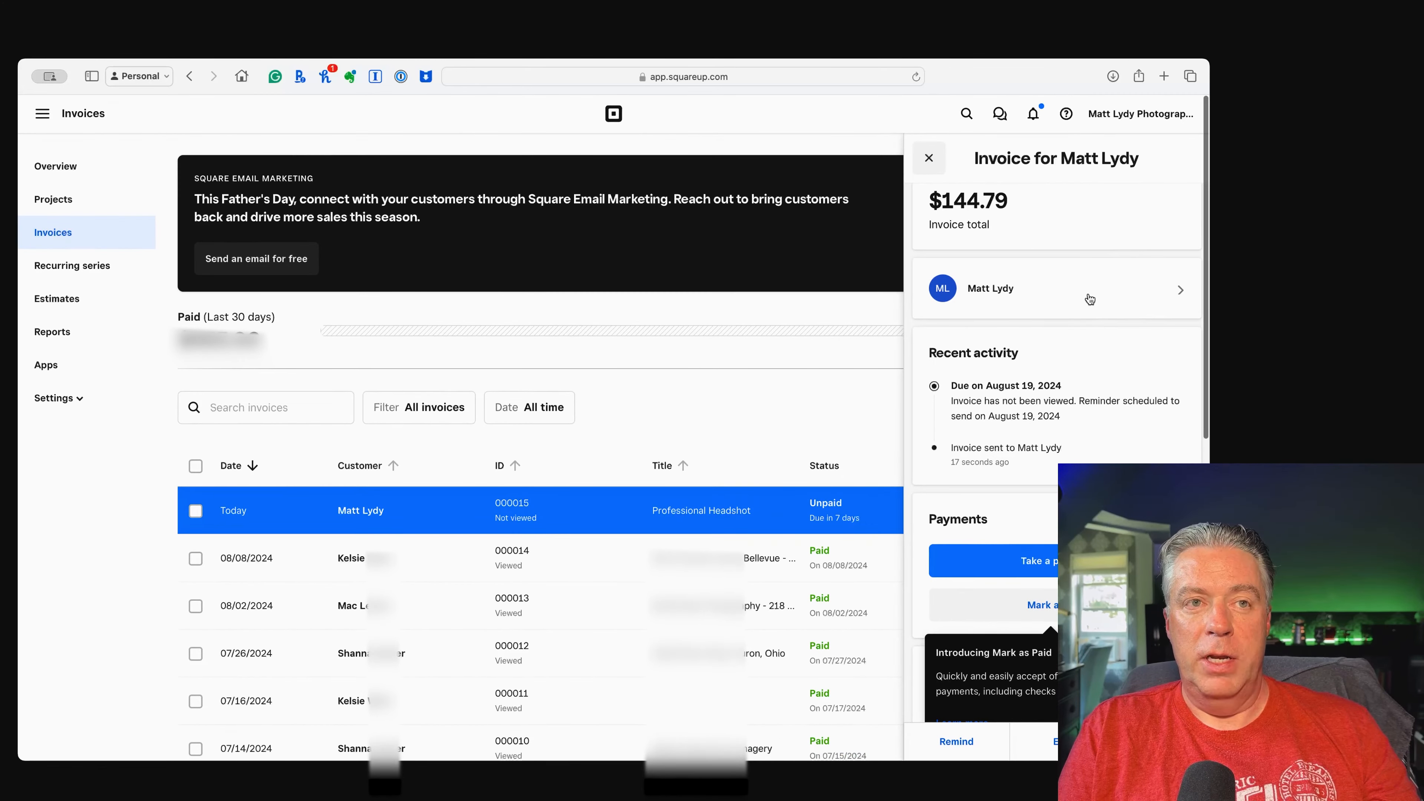
Review the customer's profile from the invoice, including marketing status, payment on file, invoices, messages and notes, and return to the invoices list
click(1124, 303)
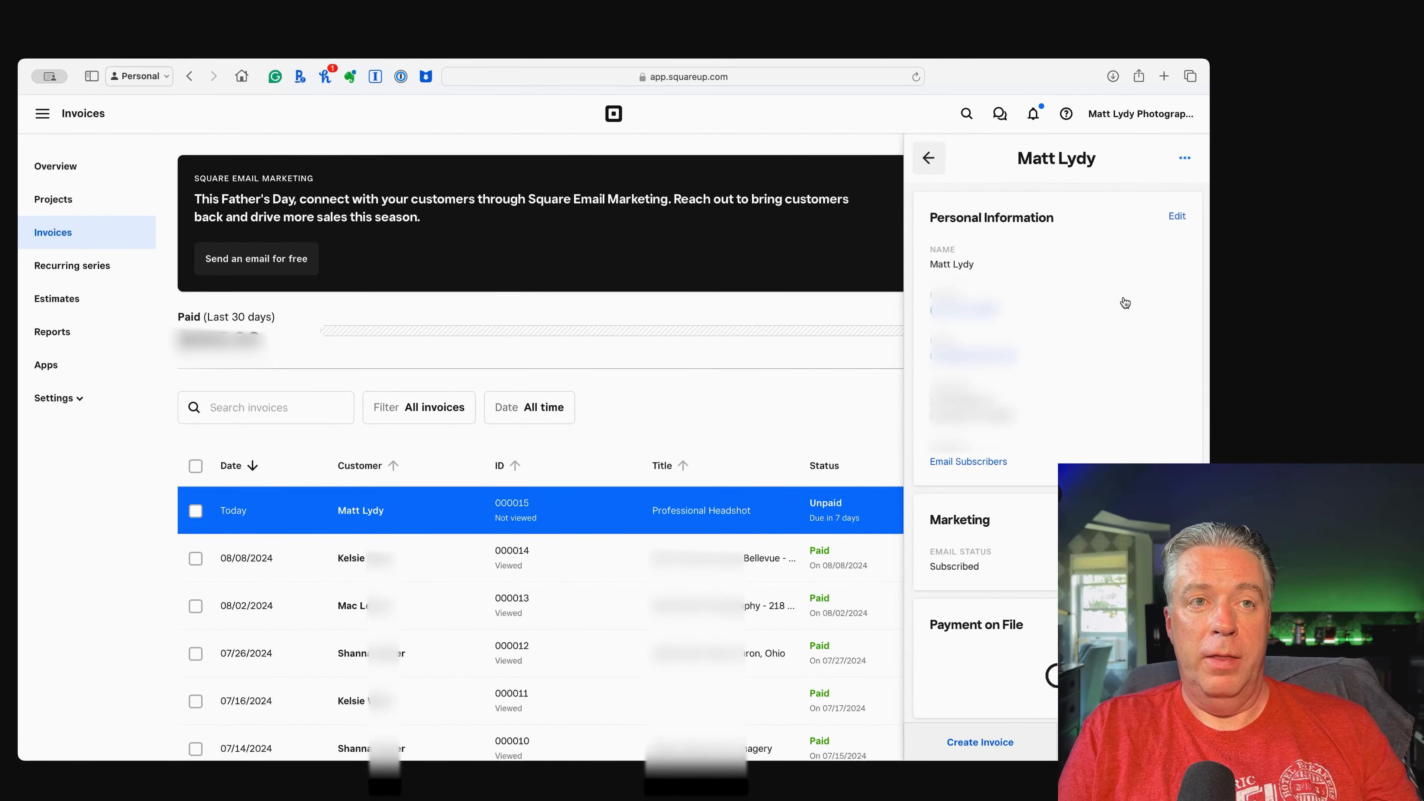
scroll(1020, 333, down, 10)
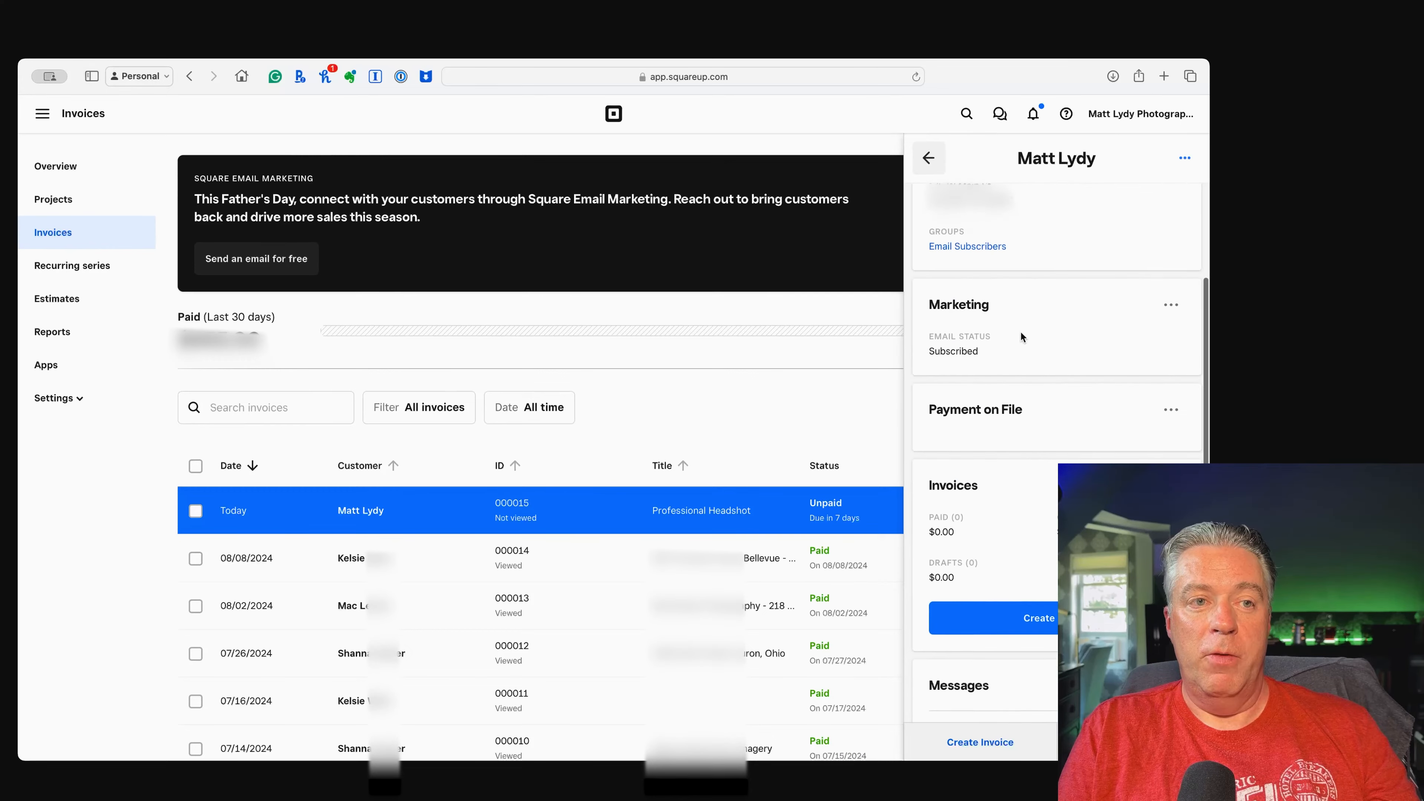
scroll(1020, 333, down, 3)
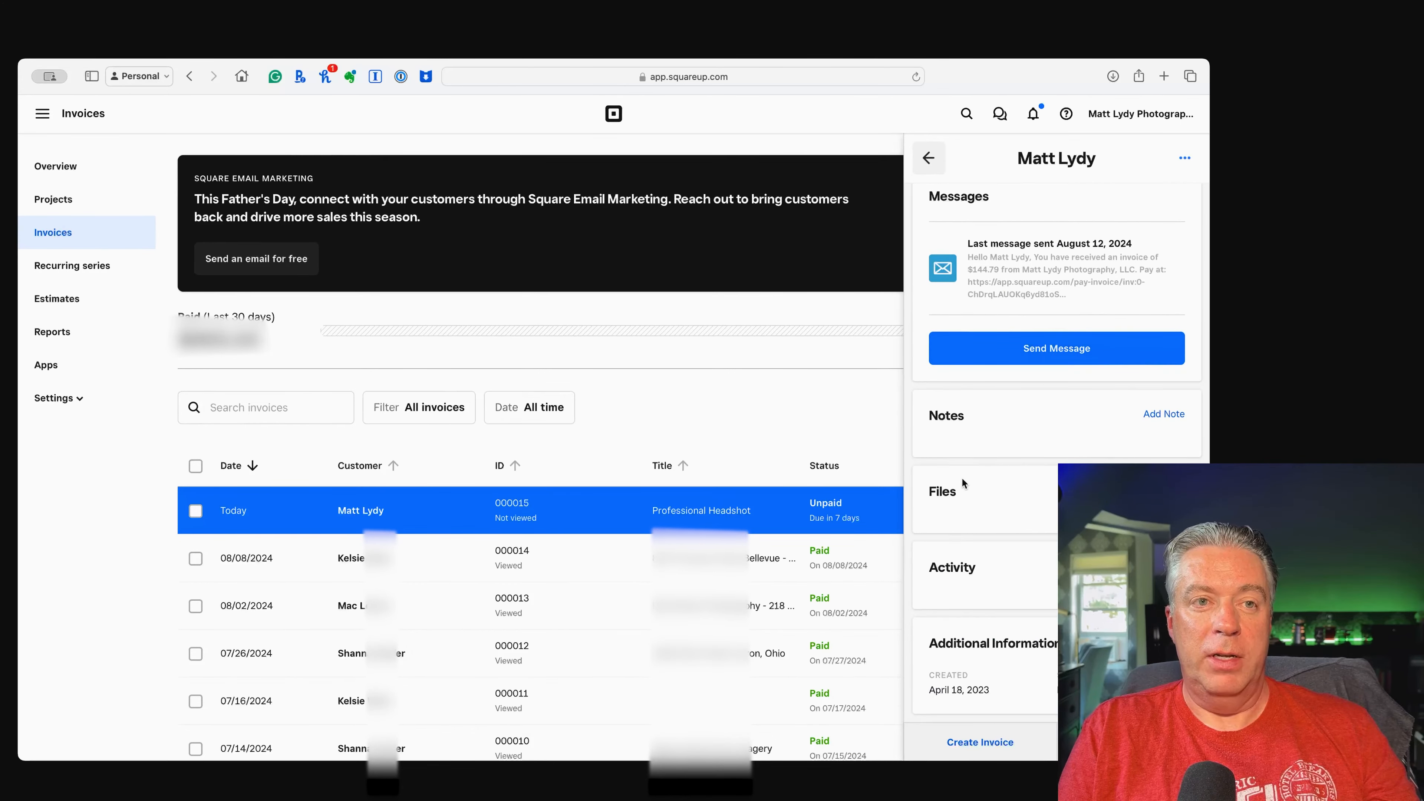
scroll(961, 476, down, 2)
scroll(1025, 465, up, 10)
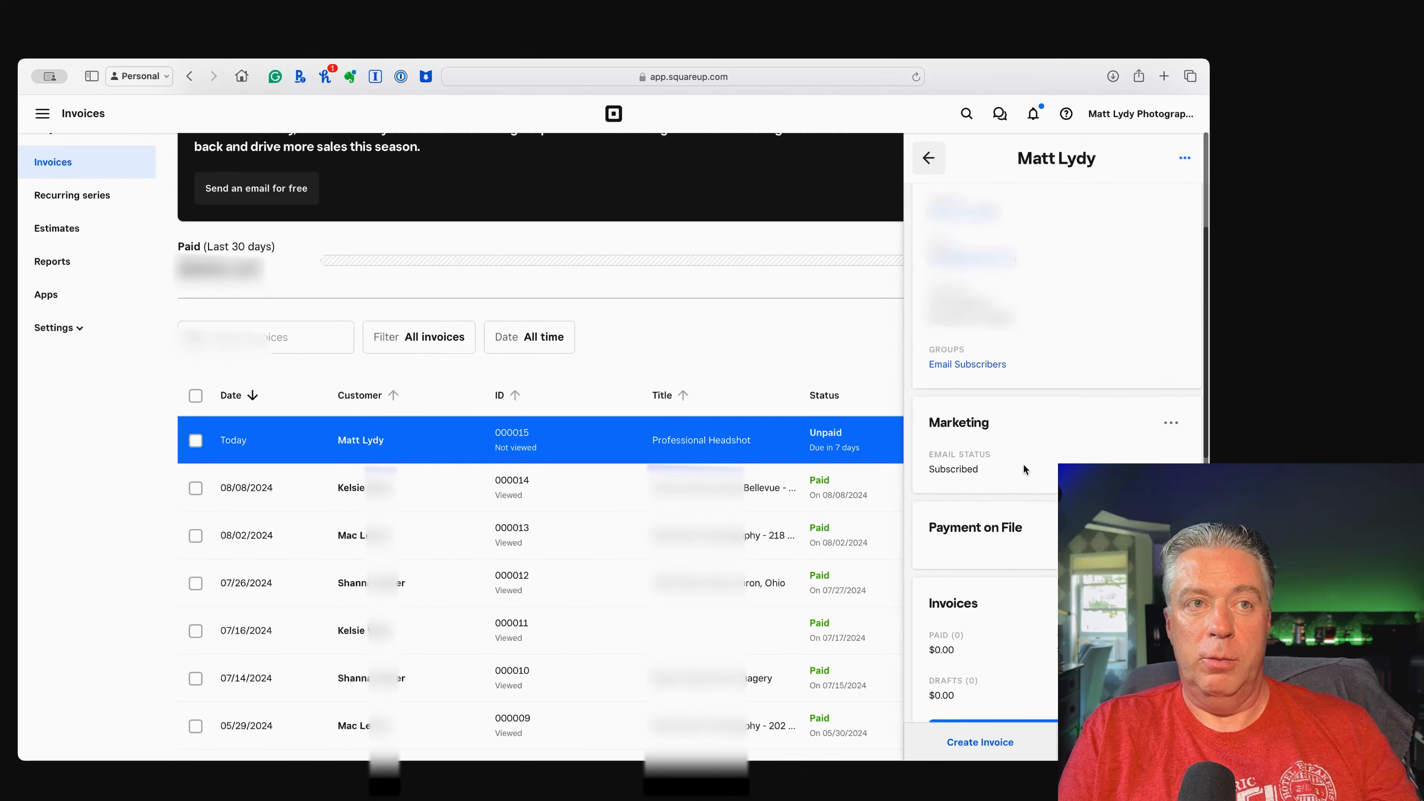
click(931, 160)
click(930, 160)
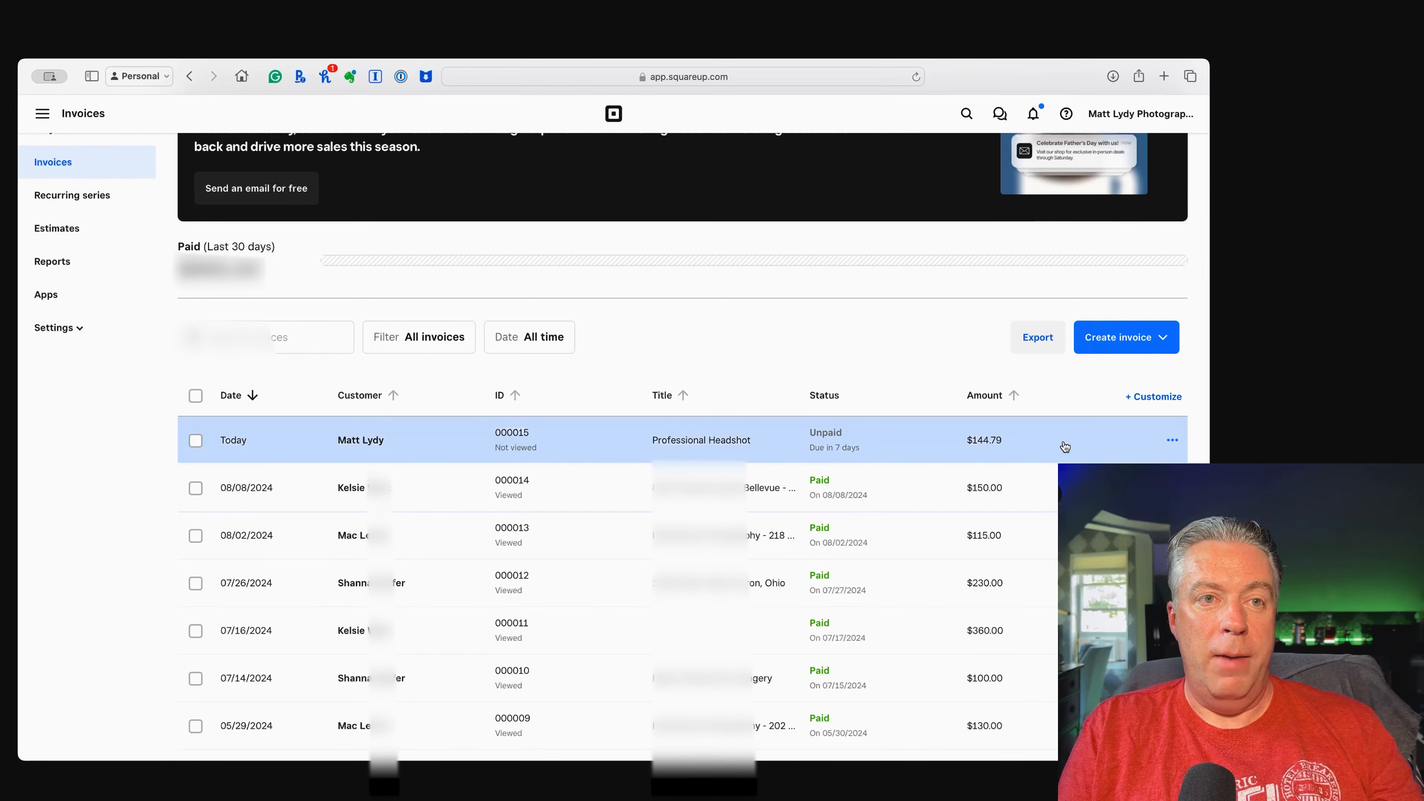
Cancel the unpaid Professional Headshot invoice, keeping the option to notify recipients of the cancellation
click(1169, 444)
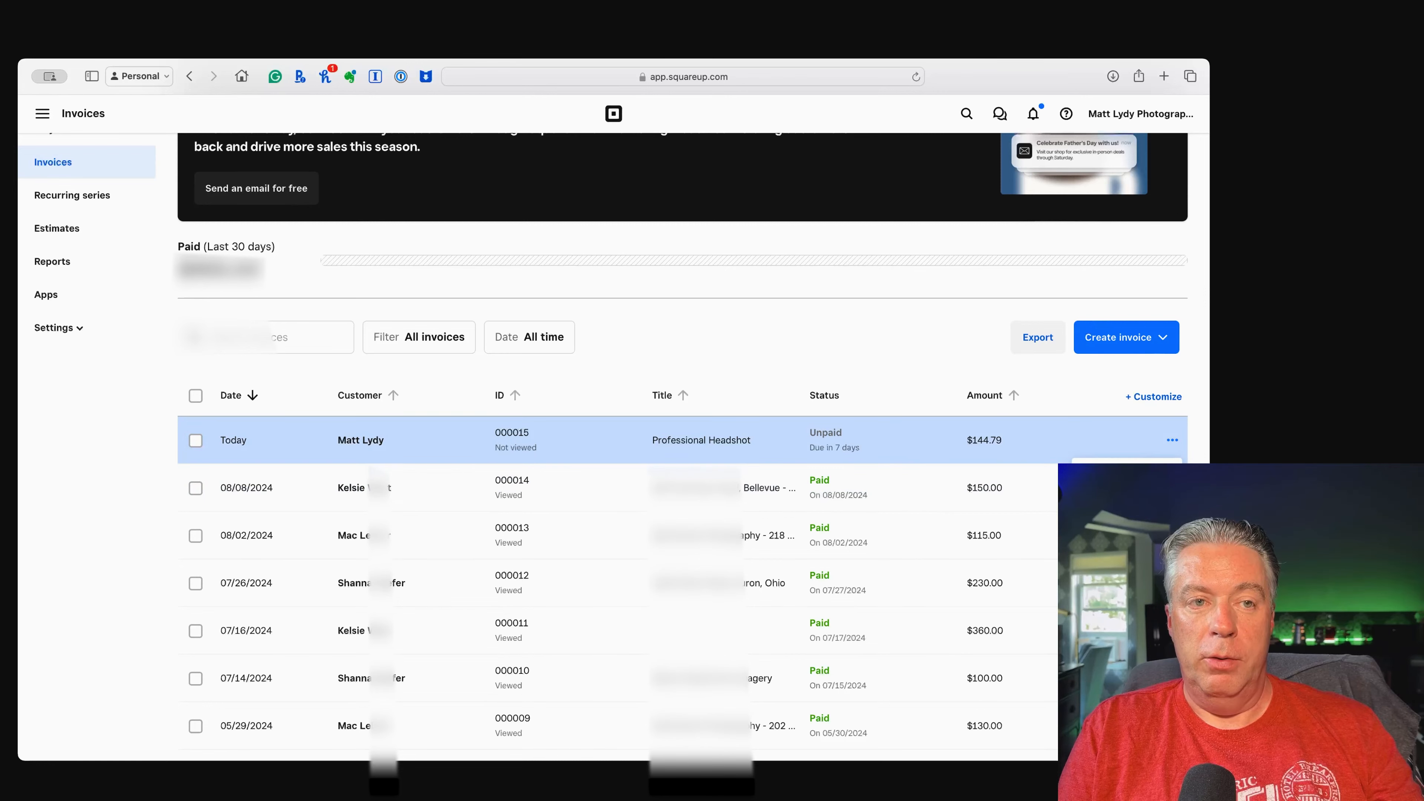
click(1116, 639)
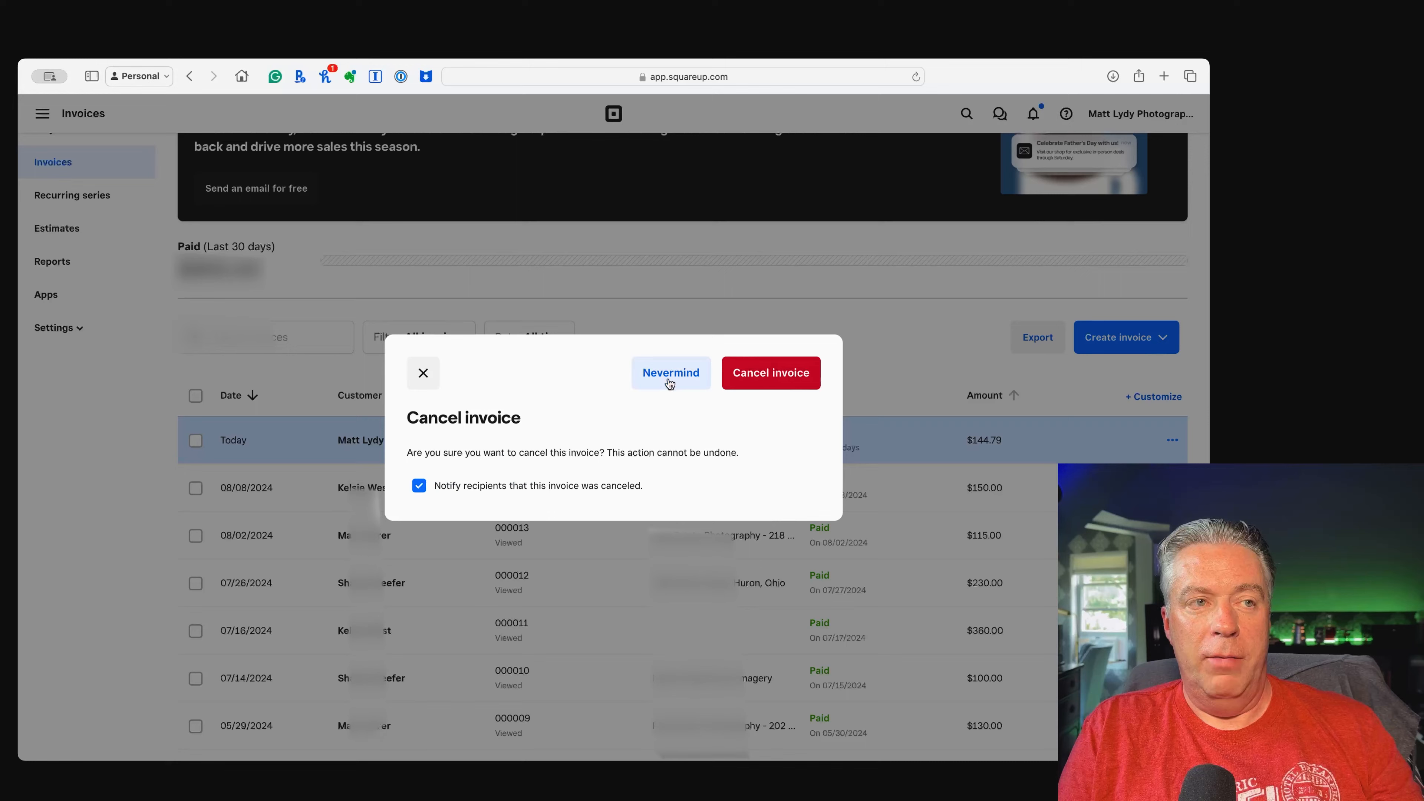
click(772, 372)
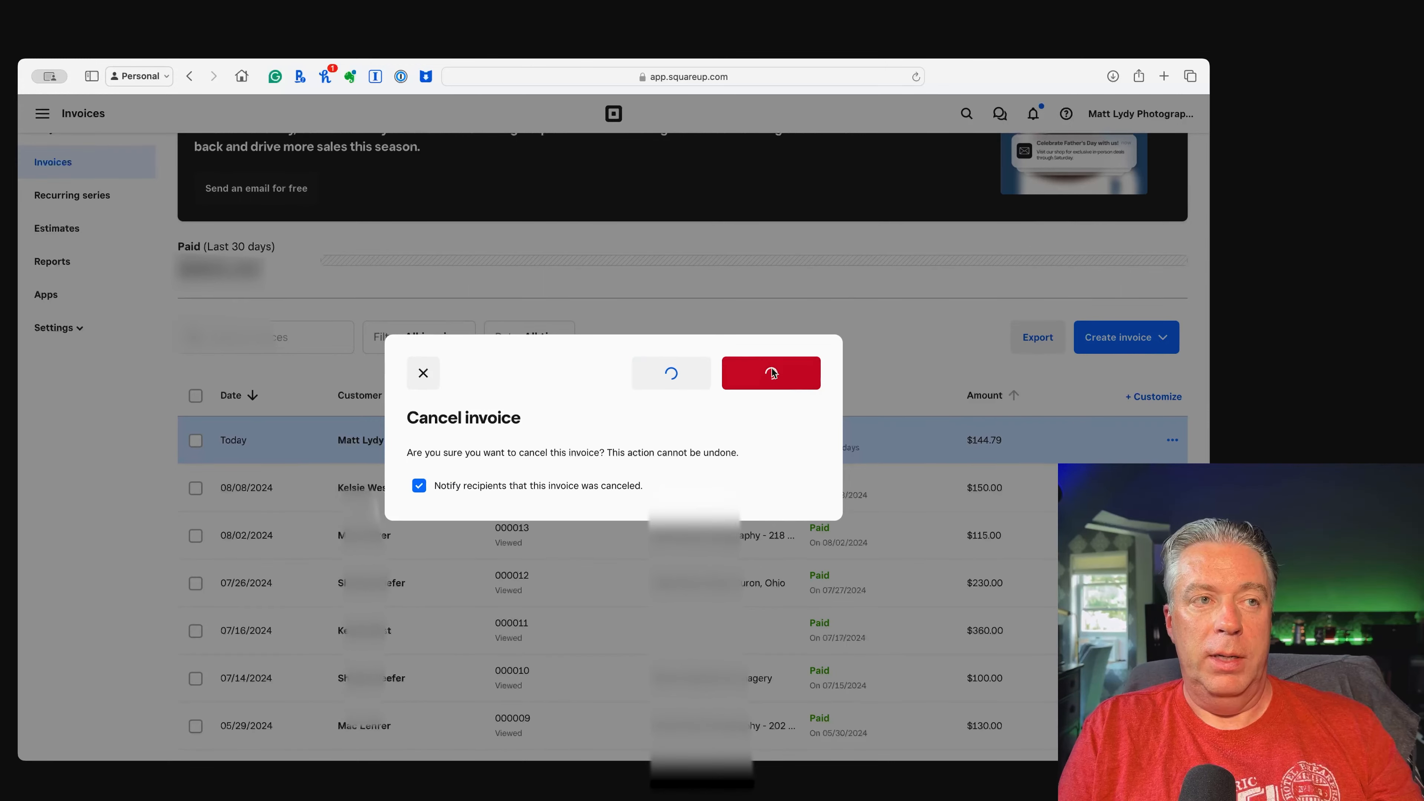